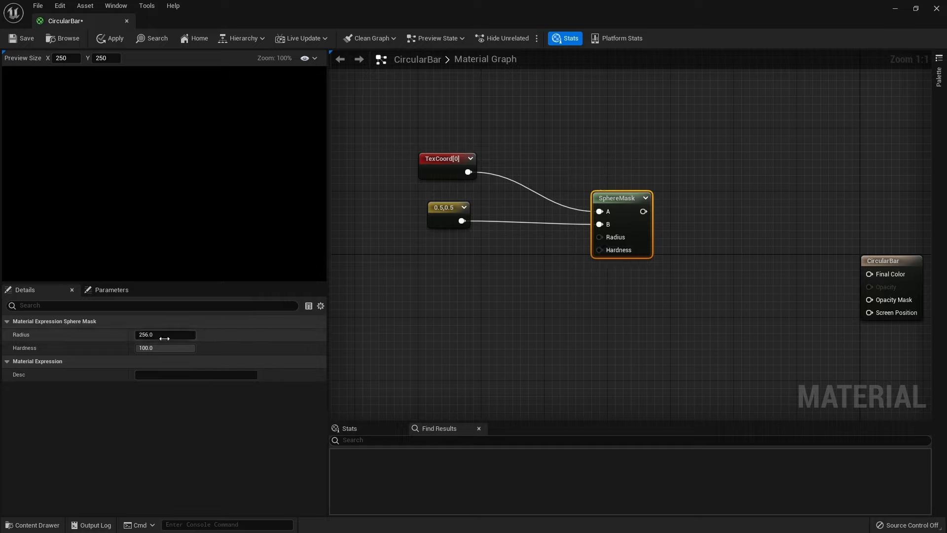
Step: Set the SphereMask node's radius to 0.5 and show its preview thumbnail
click(174, 331)
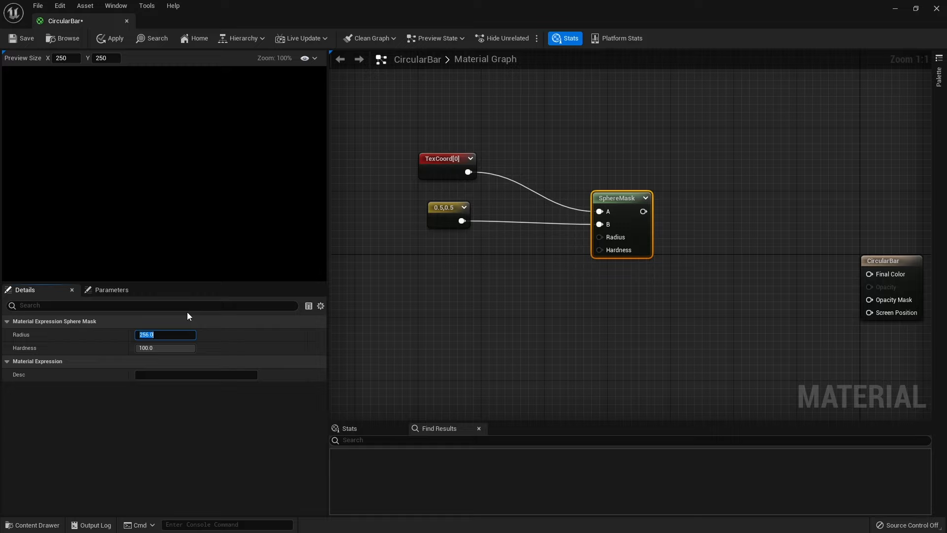
text(0.5)
key(Return)
click(433, 341)
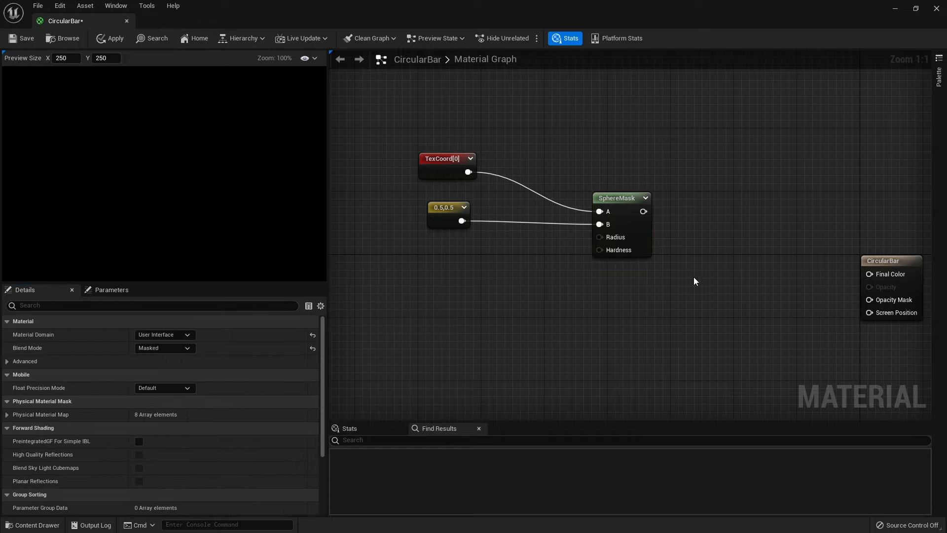
right_drag(613, 237, 437, 248)
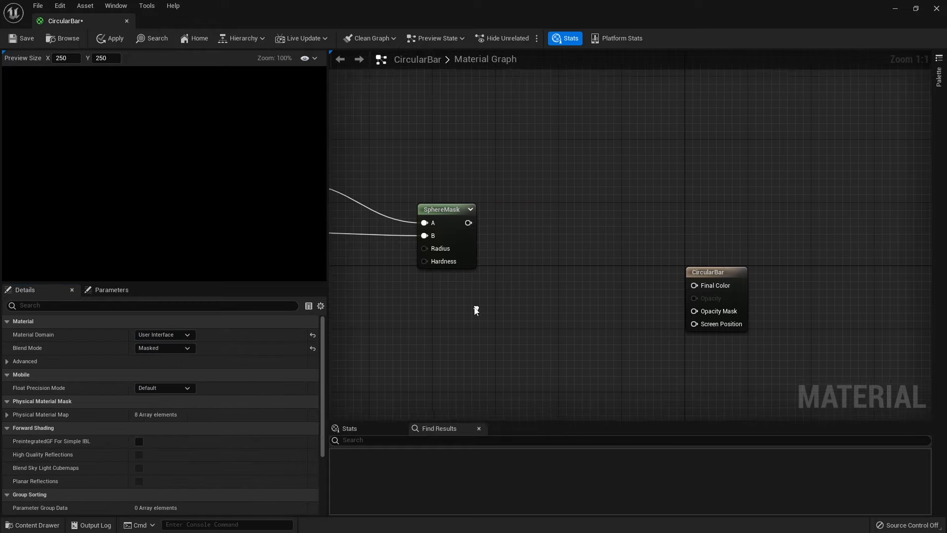
click(470, 208)
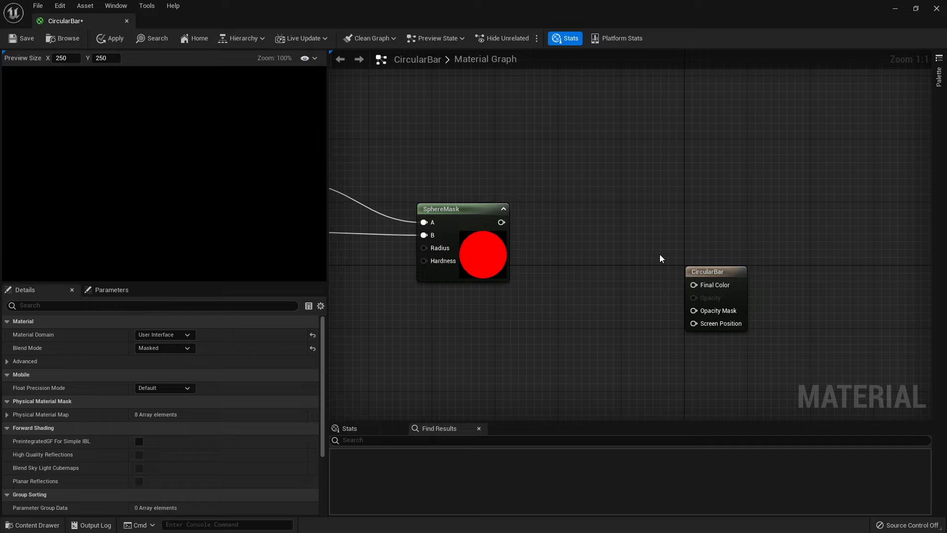
Step: Duplicate the TexCoord, 0.5,0.5 constant and SphereMask nodes and place the copies directly below the originals
right_drag(587, 214, 858, 180)
drag(765, 300, 517, 152)
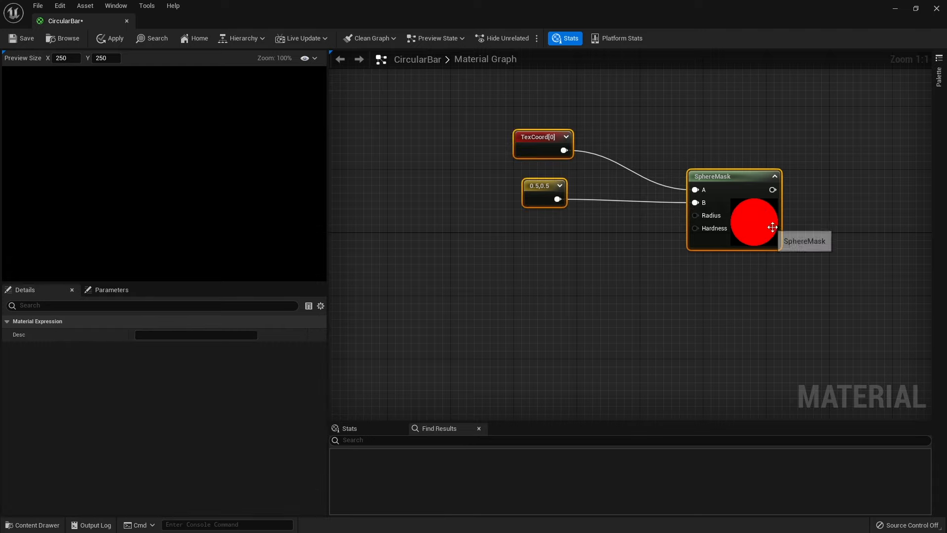
right_drag(769, 246, 649, 190)
key(ctrl+c)
key(ctrl+v)
drag(787, 253, 625, 235)
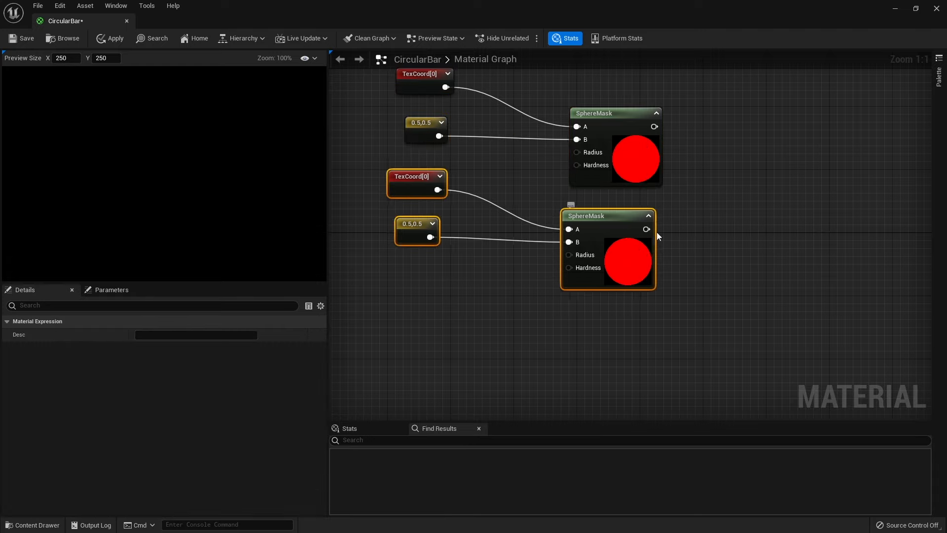
Step: Try a radius of 0.4 on the lower SphereMask, settling on 0.3
click(607, 270)
click(154, 334)
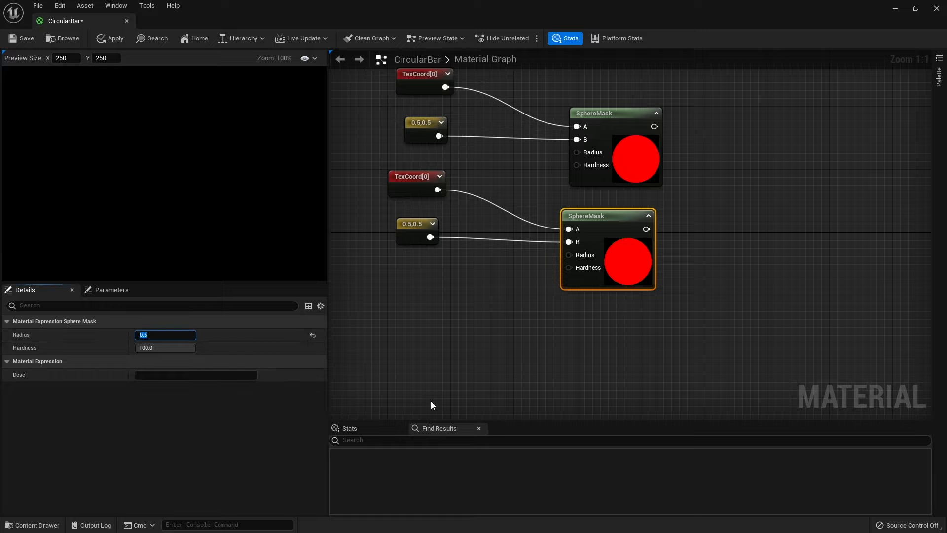
text(0.4)
key(Return)
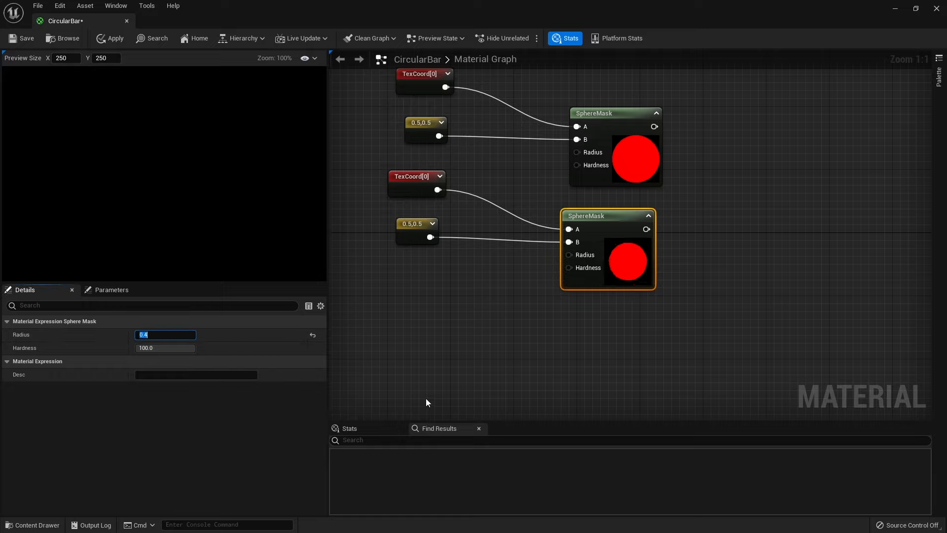
text(0.3)
key(Return)
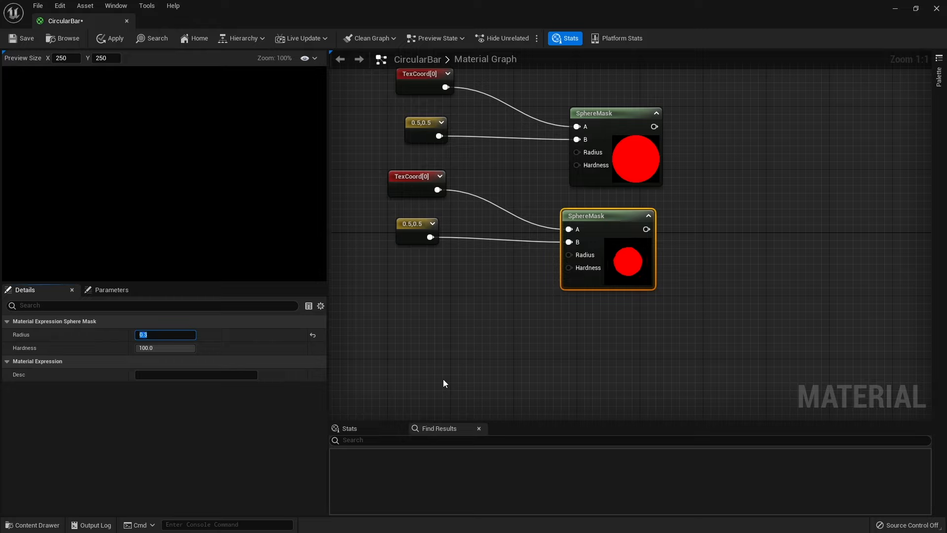
Step: Add a Subtract node that takes the upper SphereMask as A and the lower SphereMask as B, with its preview shown
right_drag(589, 282, 558, 300)
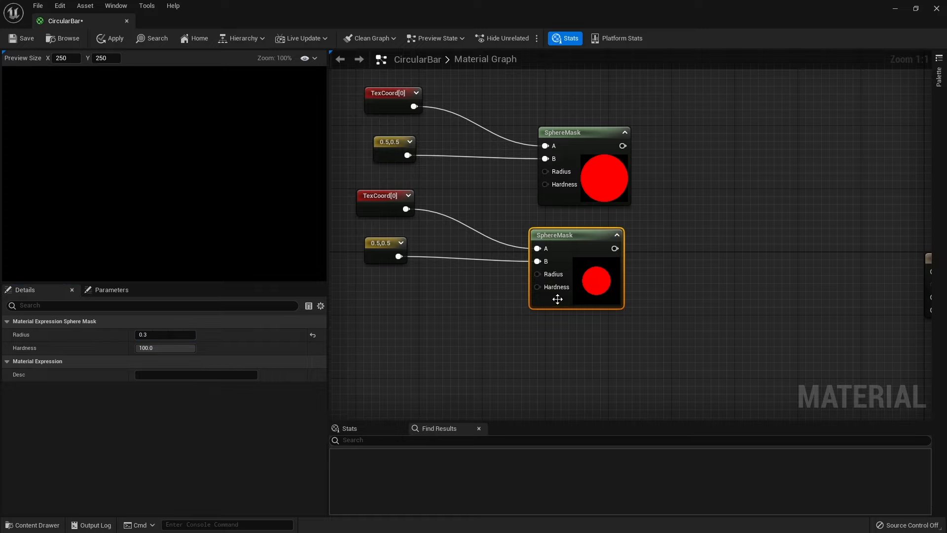
right_drag(647, 223, 518, 257)
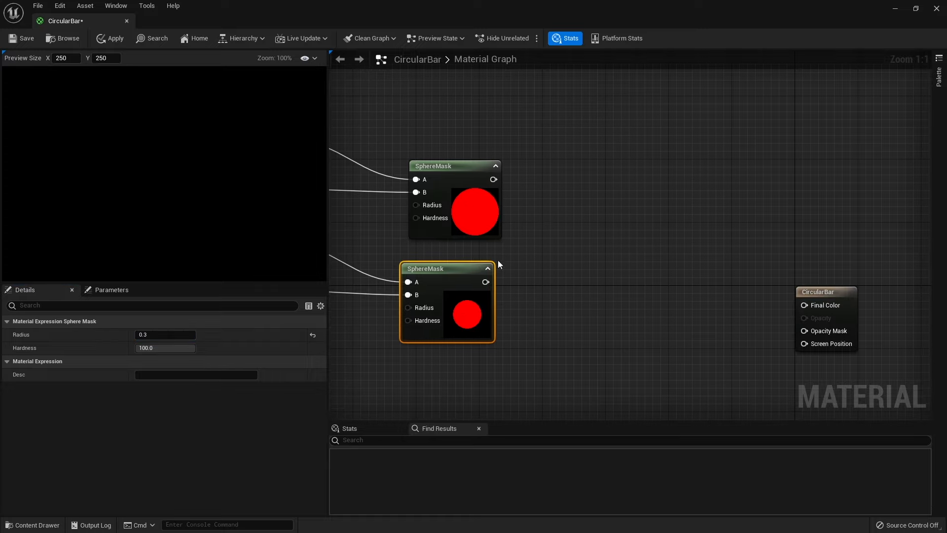
drag(493, 180, 549, 268)
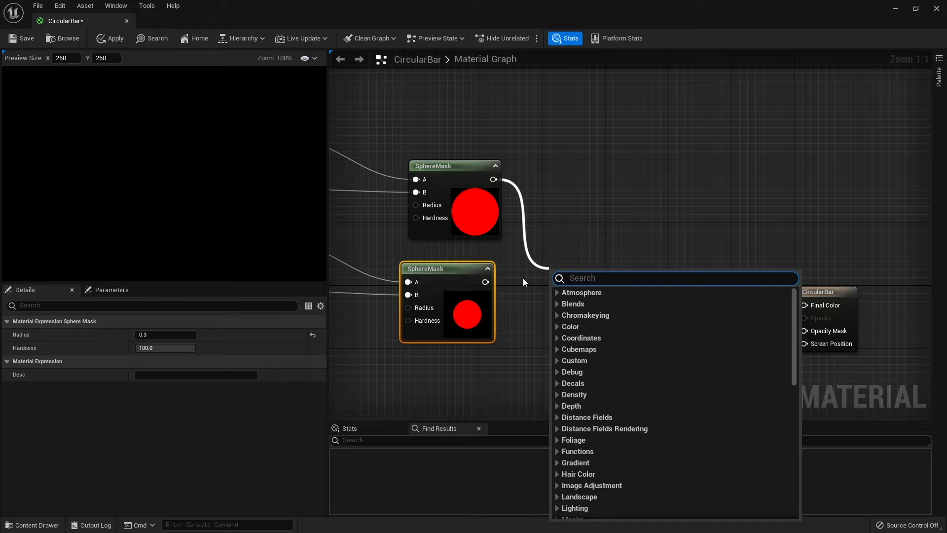
text(-)
click(592, 395)
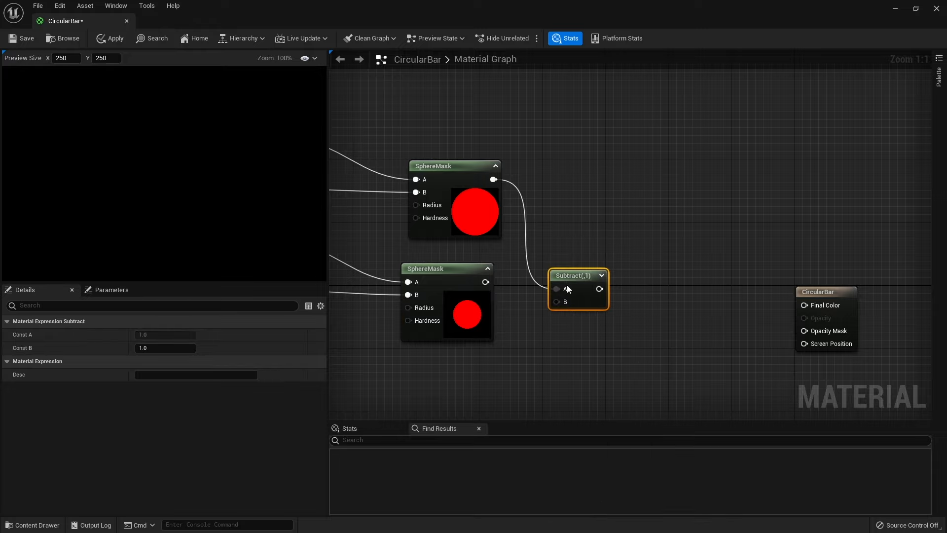
drag(486, 282, 593, 264)
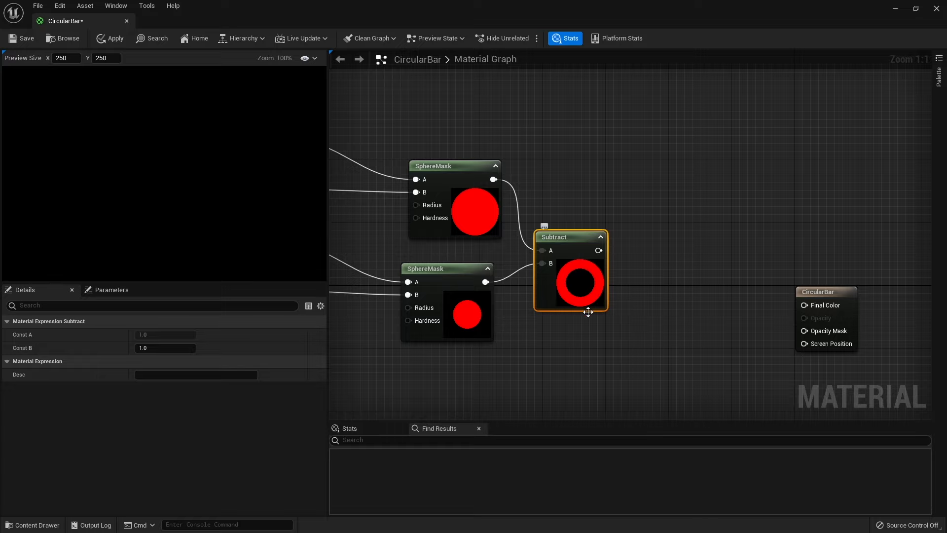
Step: Move the whole ring-mask node group up and away from the CircularBar output node
right_drag(584, 369, 692, 374)
scroll(691, 365, down, 2)
drag(687, 355, 442, 190)
drag(705, 301, 634, 212)
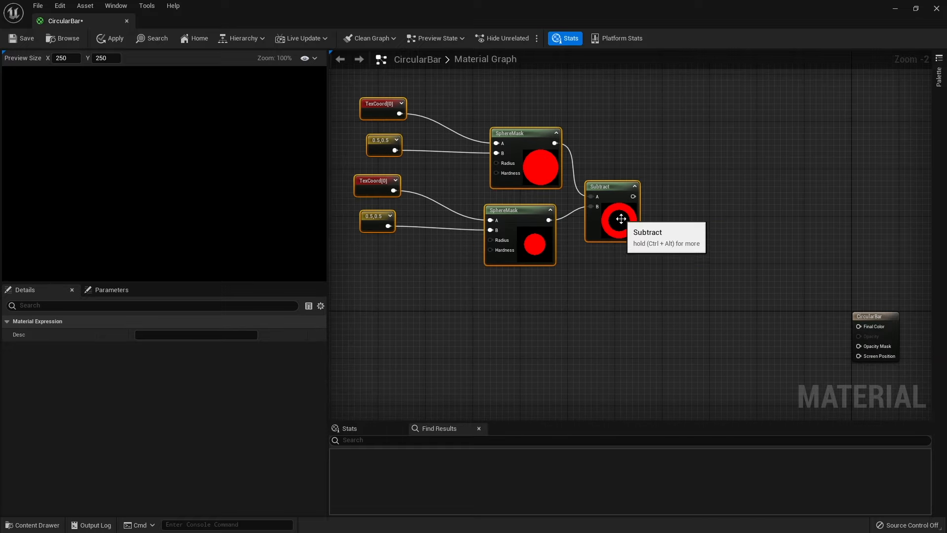
click(574, 336)
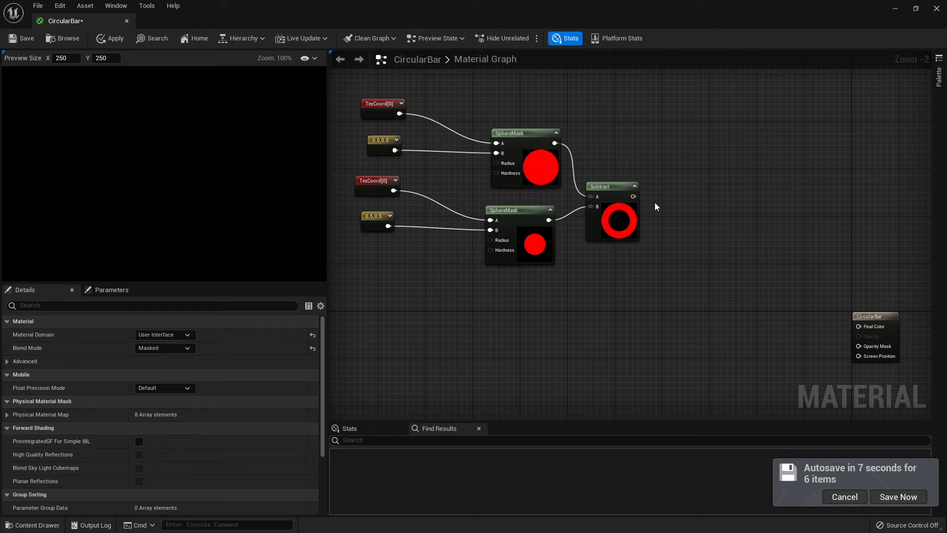
Step: Search the available material nodes for "rotate" and "vector" and look through the matching functions
right_drag(464, 293, 525, 241)
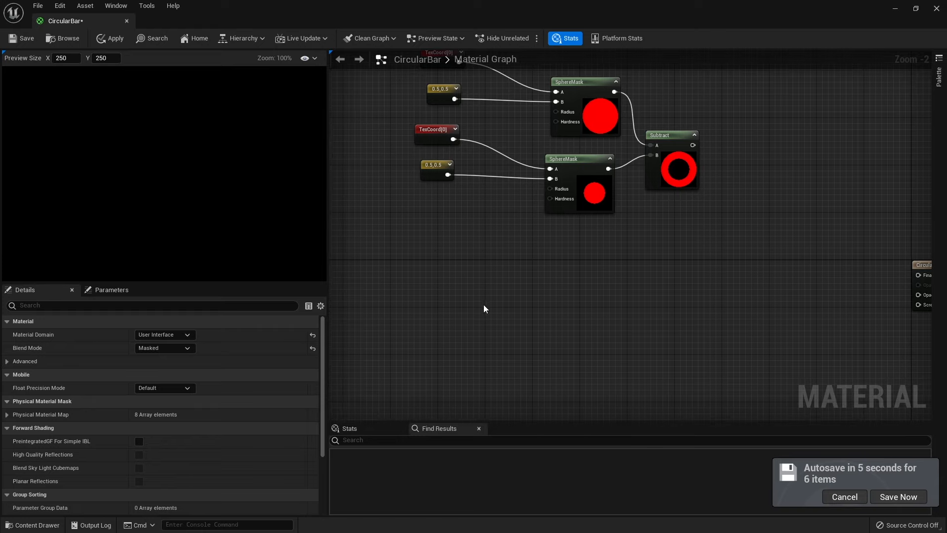
right_click(483, 305)
text(rotate)
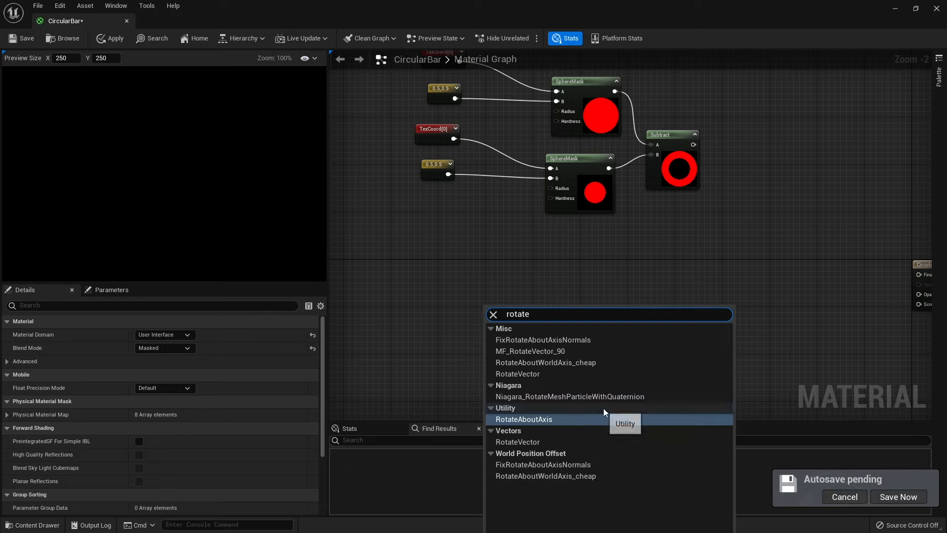
double_click(522, 314)
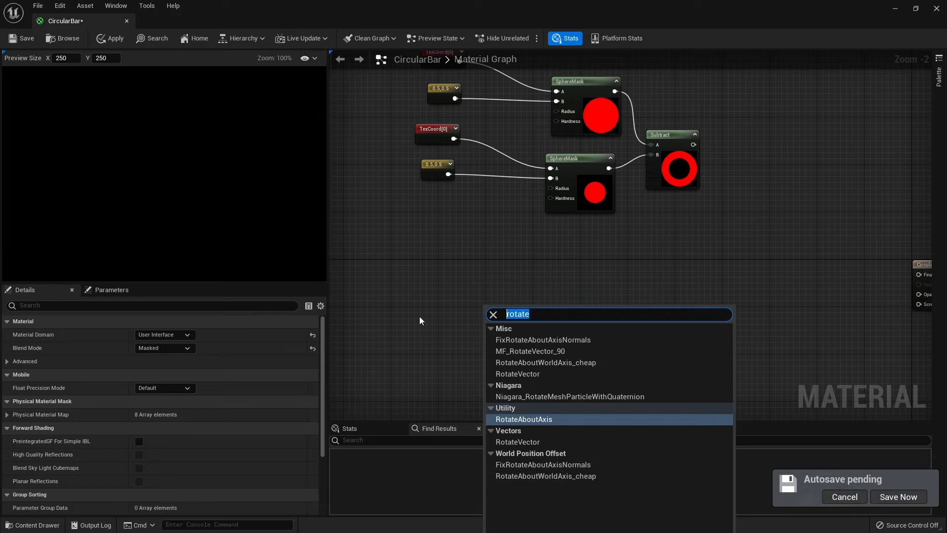
text(vector)
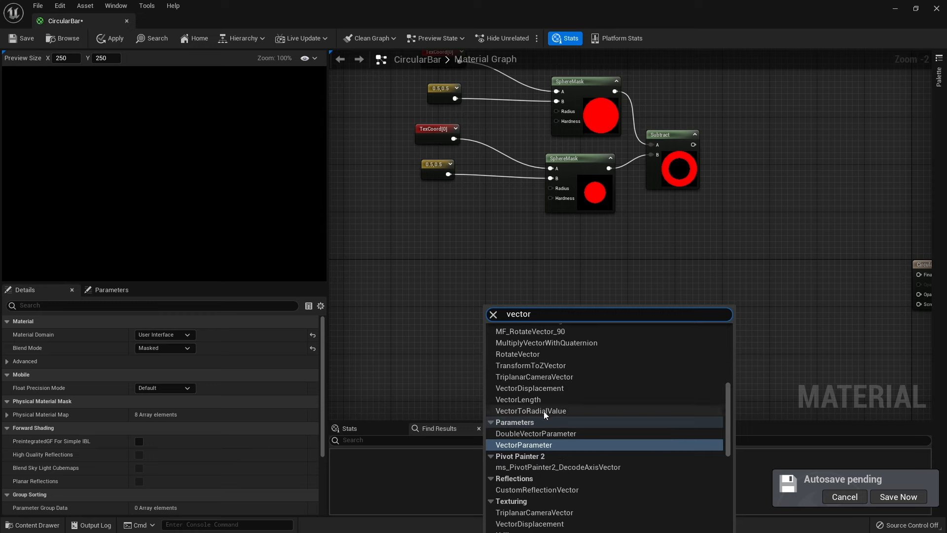
scroll(594, 418, down, 5)
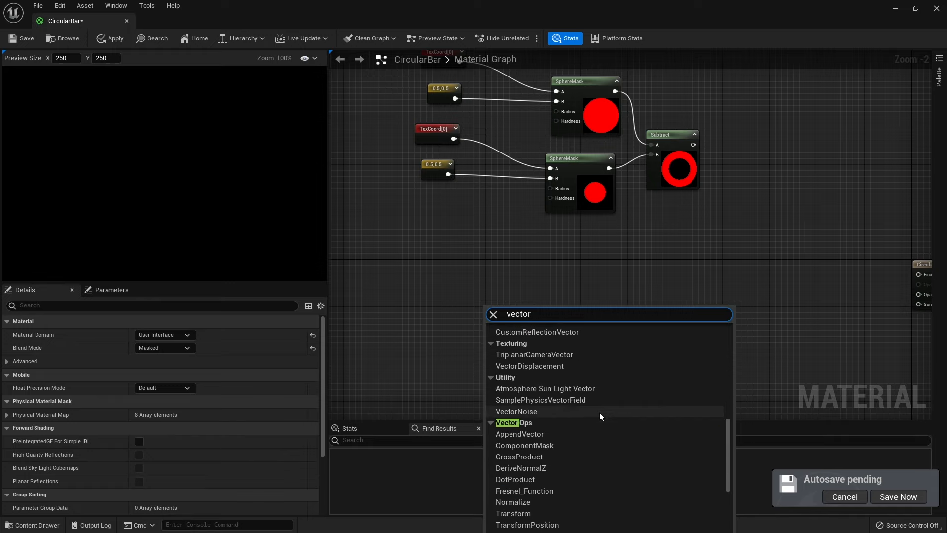
scroll(599, 412, down, 5)
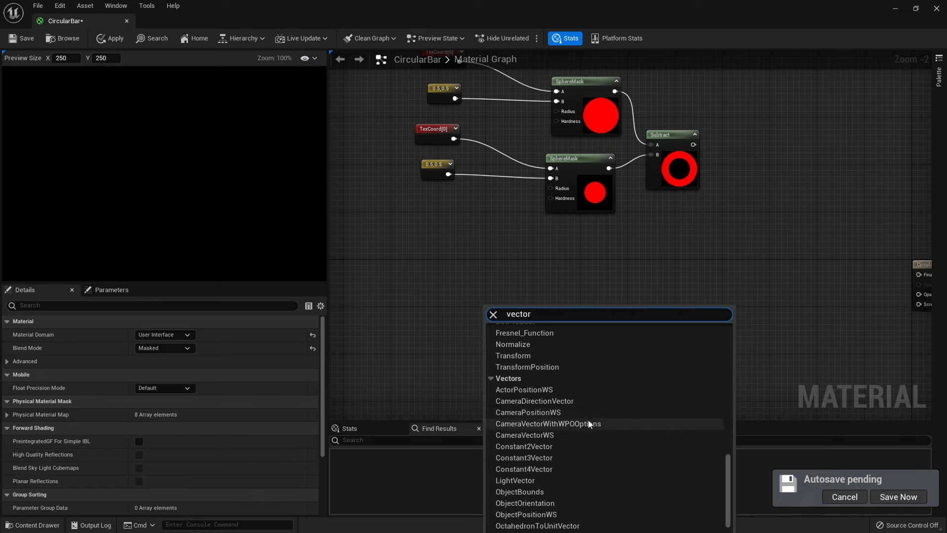
scroll(624, 474, down, 4)
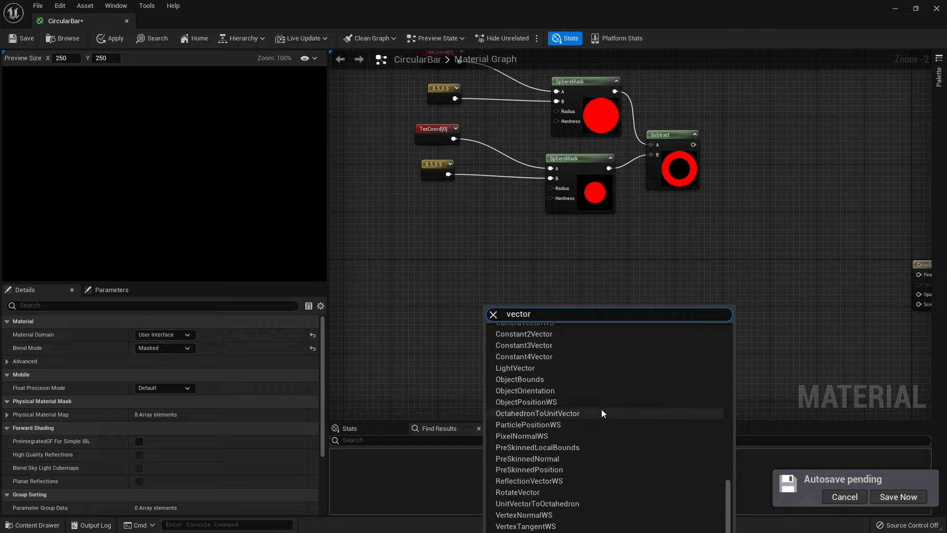
scroll(602, 410, up, 1)
scroll(601, 409, up, 1)
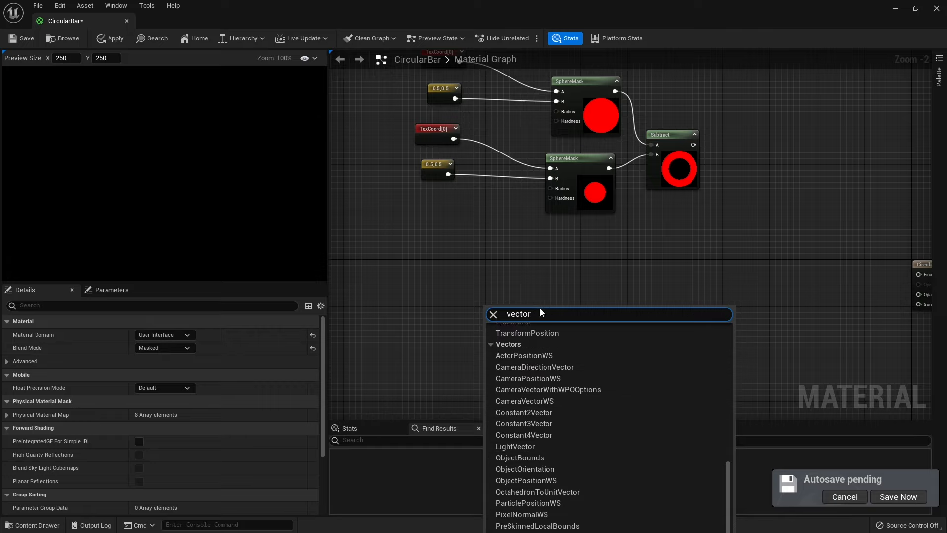
Step: Add a VectorToRadialValue node, found by searching "radial", in the empty area below the ring-mask nodes
drag(540, 314, 108, 318)
text(radial)
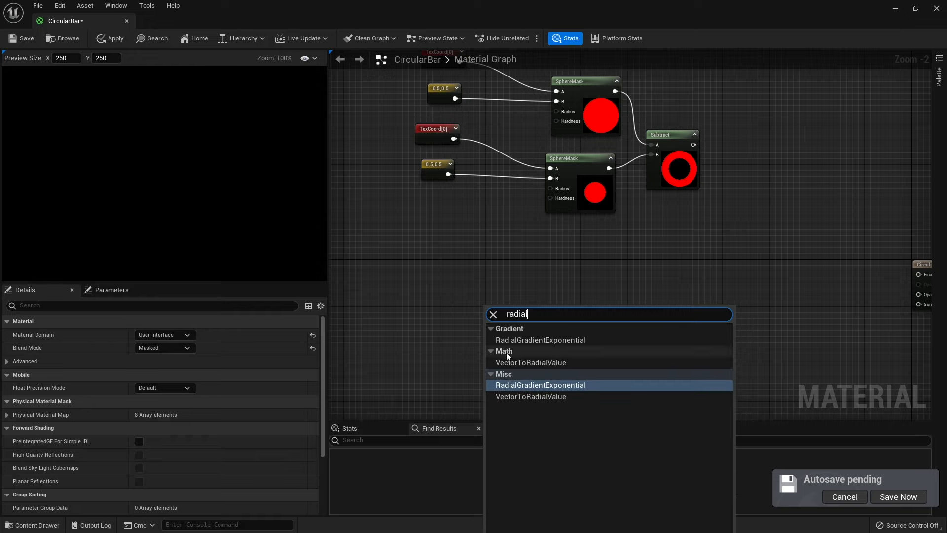
click(518, 362)
drag(489, 319, 413, 291)
click(502, 285)
click(545, 309)
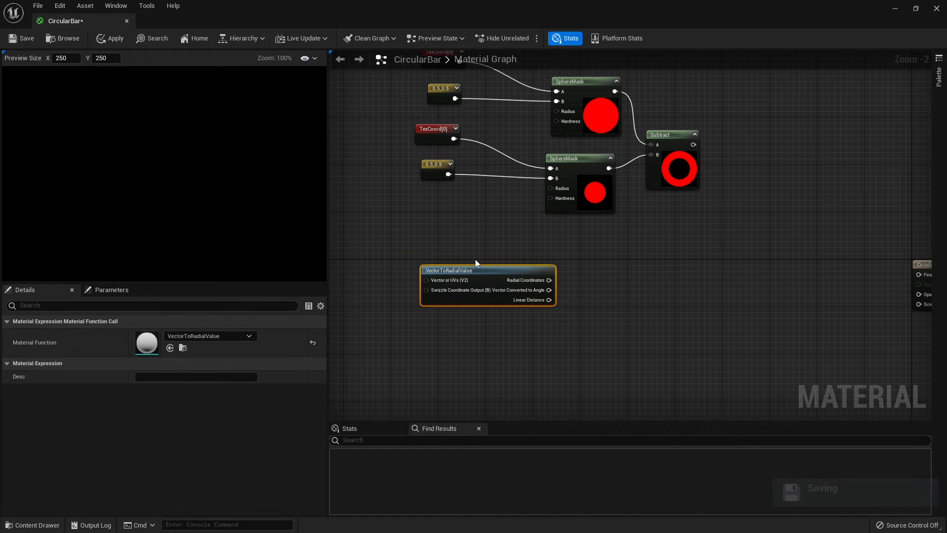
Step: Lower the VectorToRadialValue node slightly and connect a new TexCoord node to its Vector or UVs input
scroll(460, 295, up, 2)
right_drag(461, 295, 570, 338)
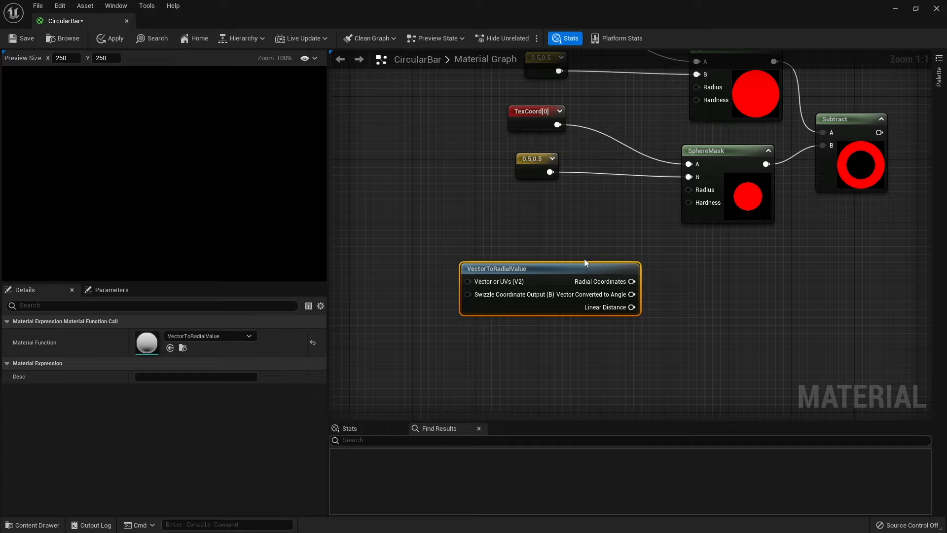
right_drag(515, 307, 565, 308)
drag(565, 308, 573, 332)
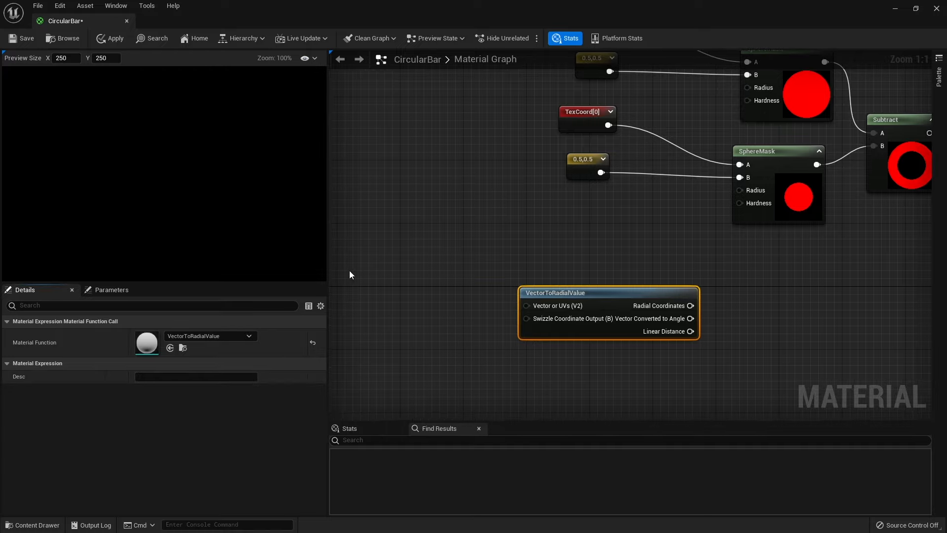
click(365, 275)
drag(413, 293, 527, 306)
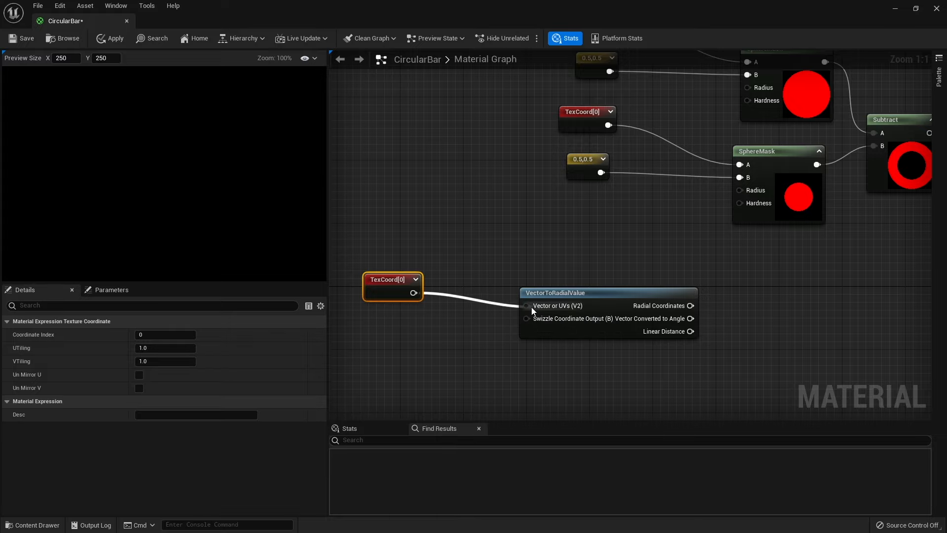
Step: Create a Multiply node from the Radial Coordinates output, show its preview, and place it below the Subtract node
right_drag(532, 310, 344, 281)
drag(501, 277, 547, 257)
text(mul)
key(Return)
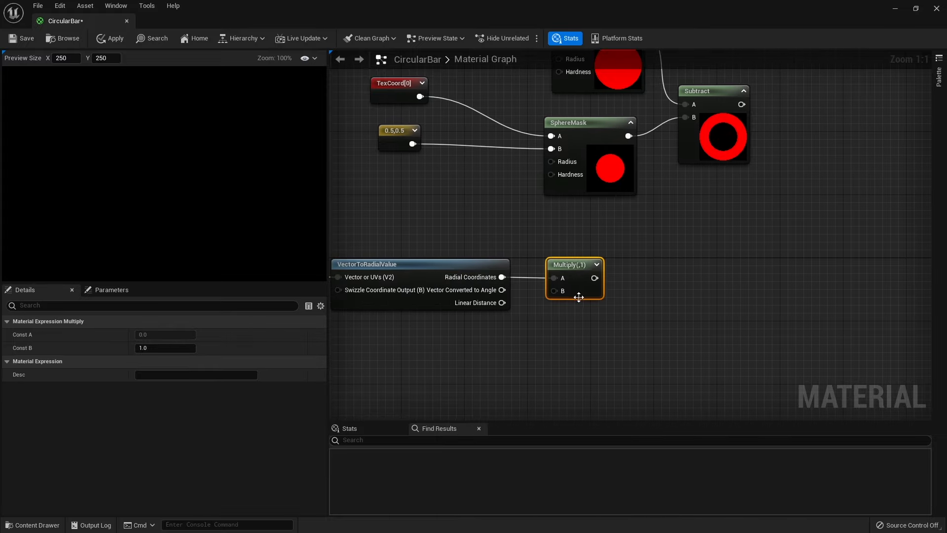
click(596, 264)
drag(585, 313, 715, 280)
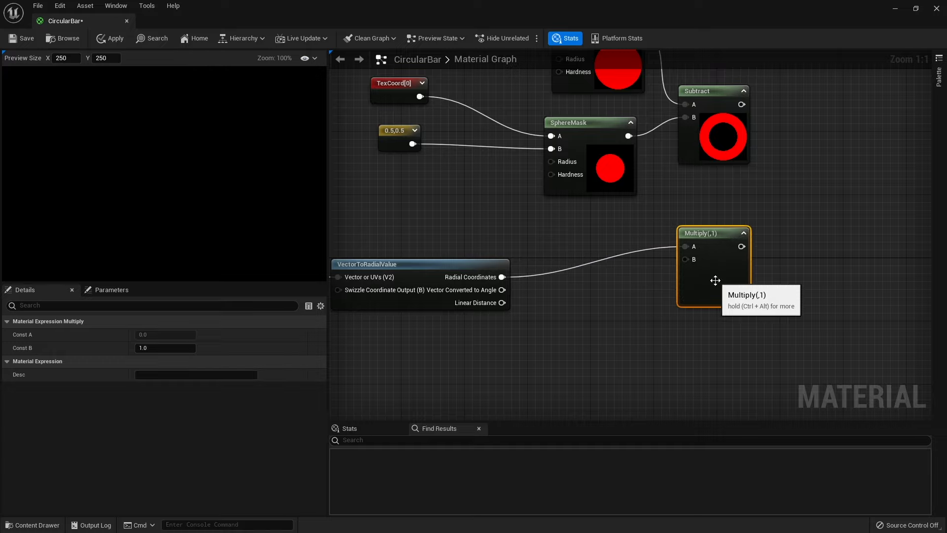
Step: Create a second Multiply node from the Vector Converted to Angle output, show its preview, and place it under the first Multiply
drag(502, 290, 590, 366)
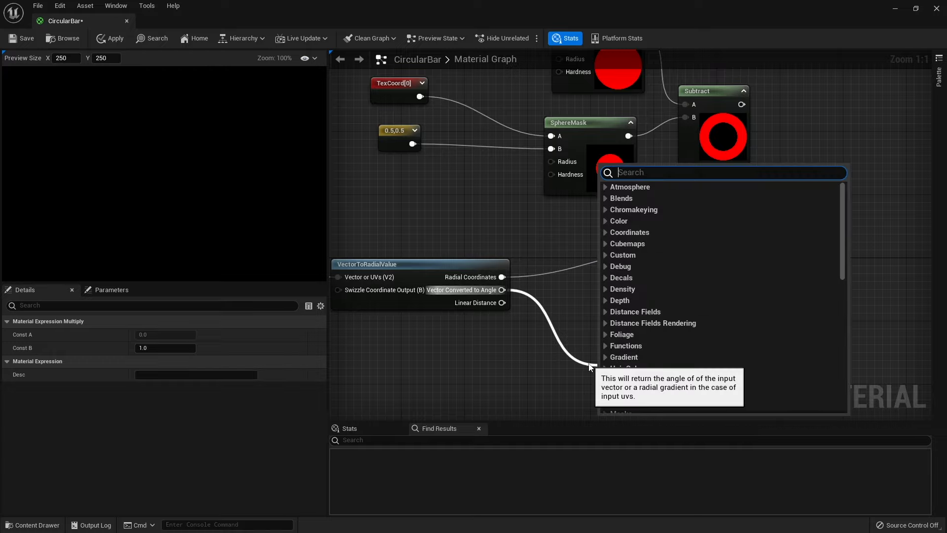
text(mul)
key(Return)
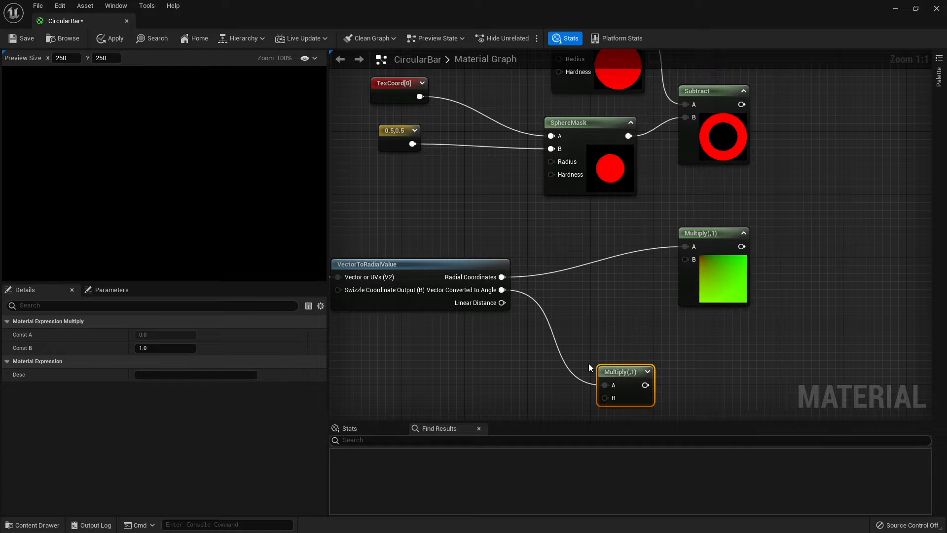
click(648, 371)
drag(655, 404, 731, 365)
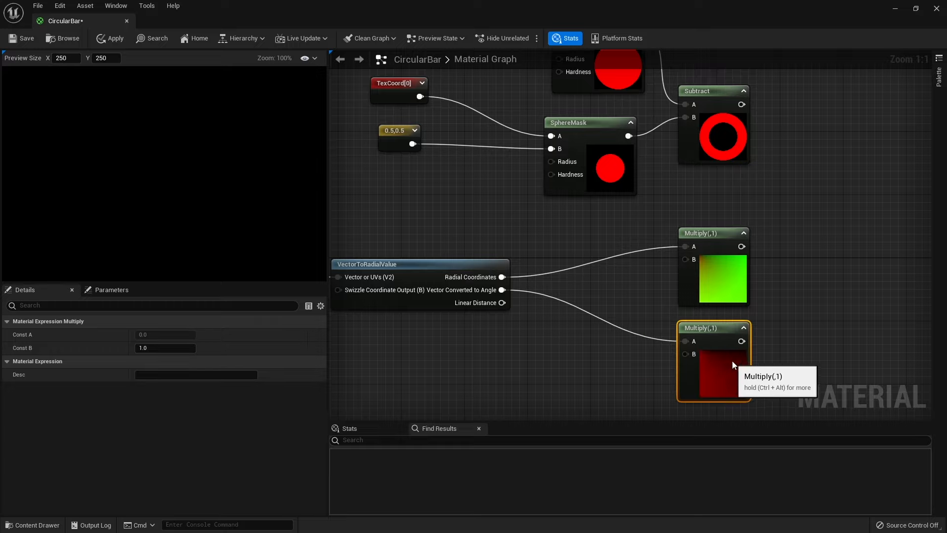
Step: Create a third Multiply node from the Linear Distance output, place it under the second Multiply, and show its preview
right_drag(636, 380, 628, 287)
drag(469, 216, 629, 321)
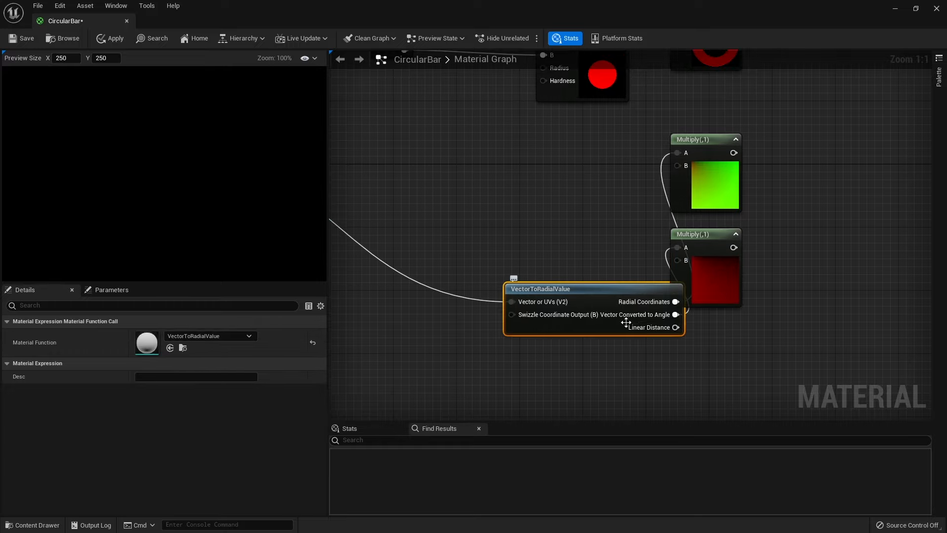
drag(549, 313, 376, 226)
drag(502, 240, 699, 388)
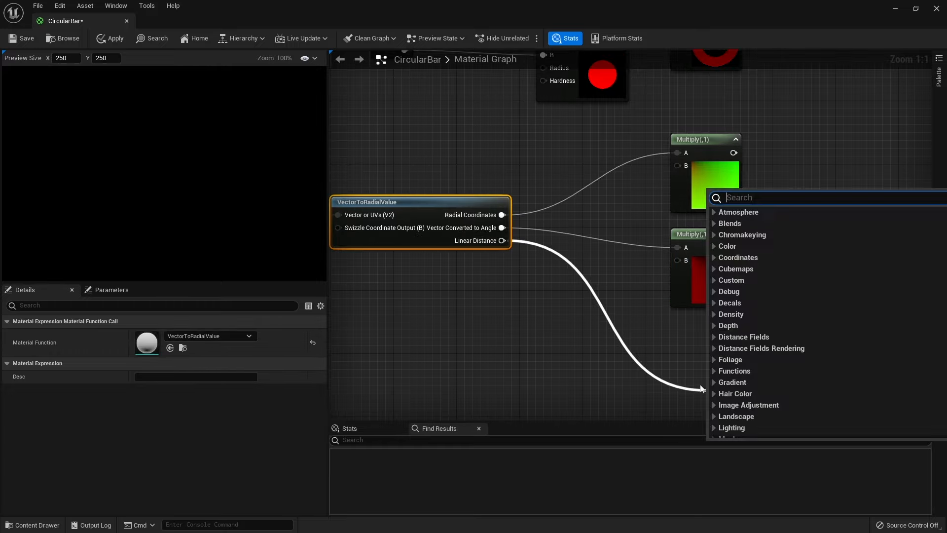
text(mult)
key(Return)
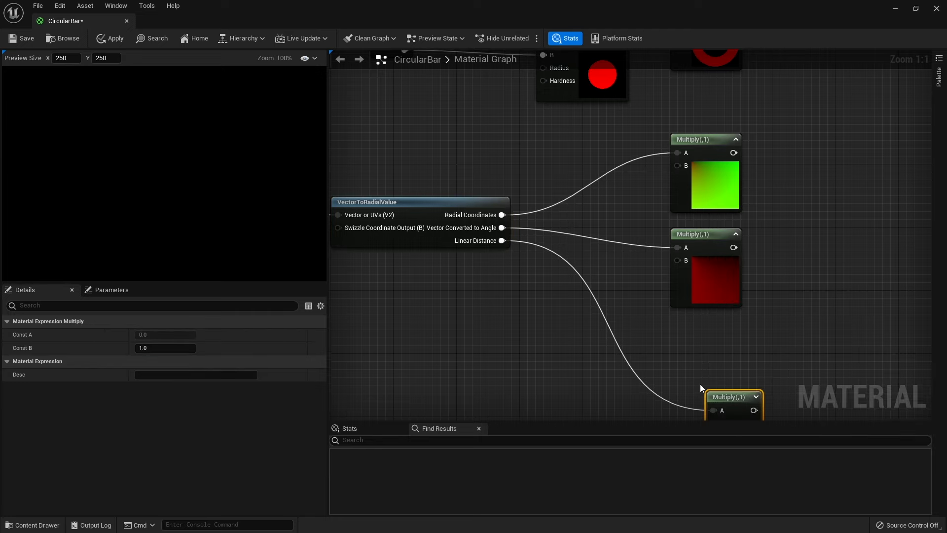
right_drag(699, 383, 614, 315)
drag(654, 326, 633, 273)
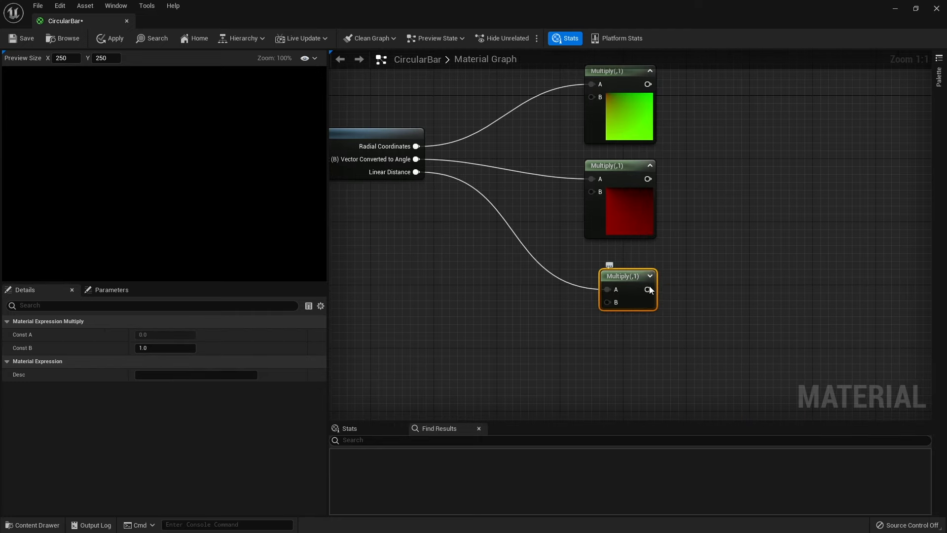
click(650, 275)
right_drag(685, 227, 691, 297)
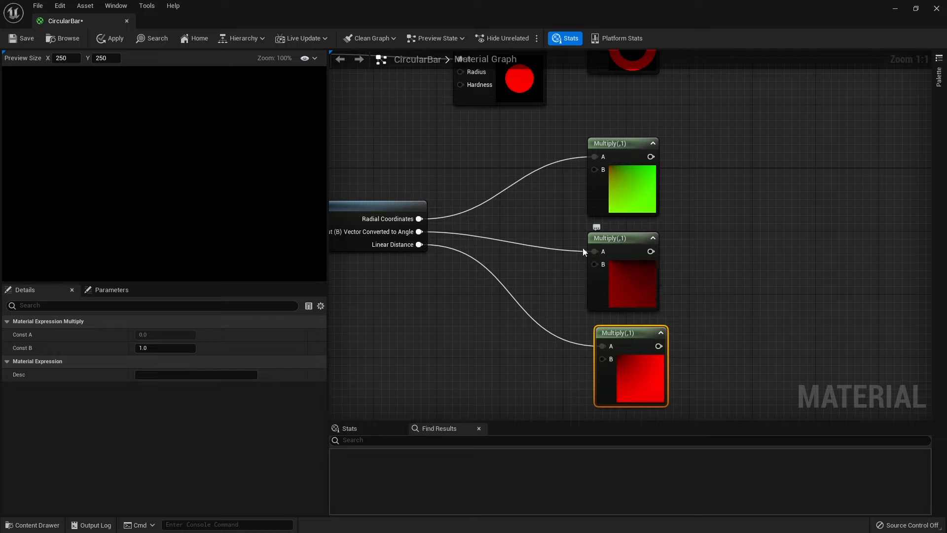
click(633, 276)
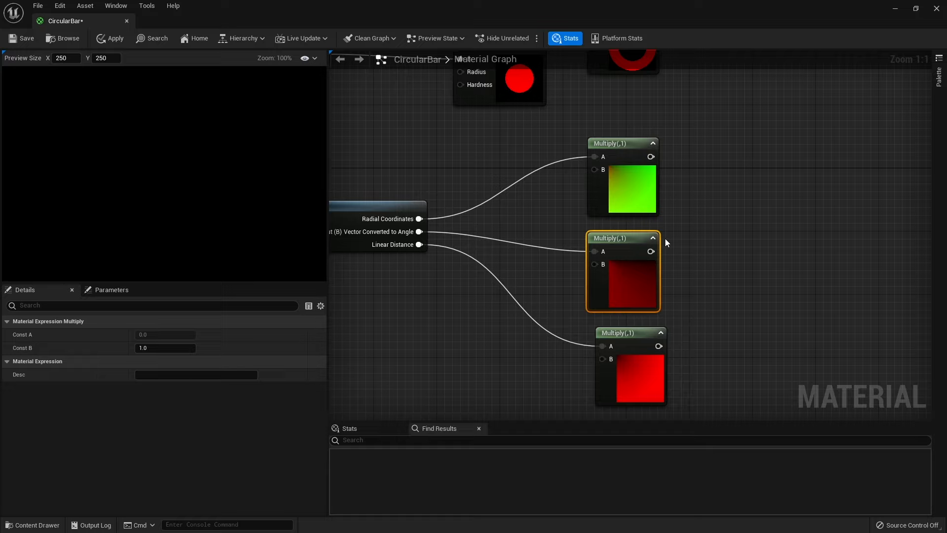
click(636, 376)
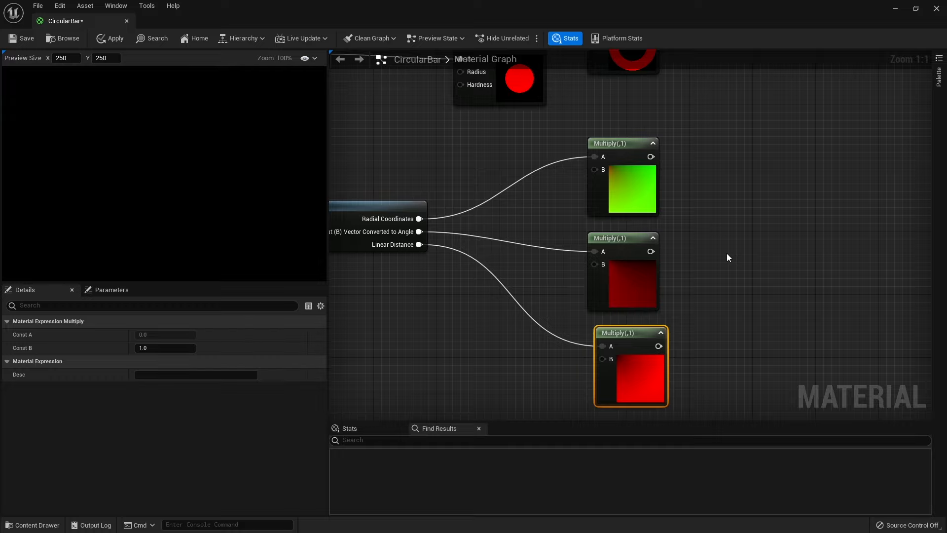
Step: Insert a Subtract node with Const B 0.5 between the TexCoord node and the Vector or UVs input of VectorToRadialValue
right_drag(458, 254, 689, 247)
right_drag(483, 195, 617, 230)
drag(482, 184, 478, 205)
text(subtract)
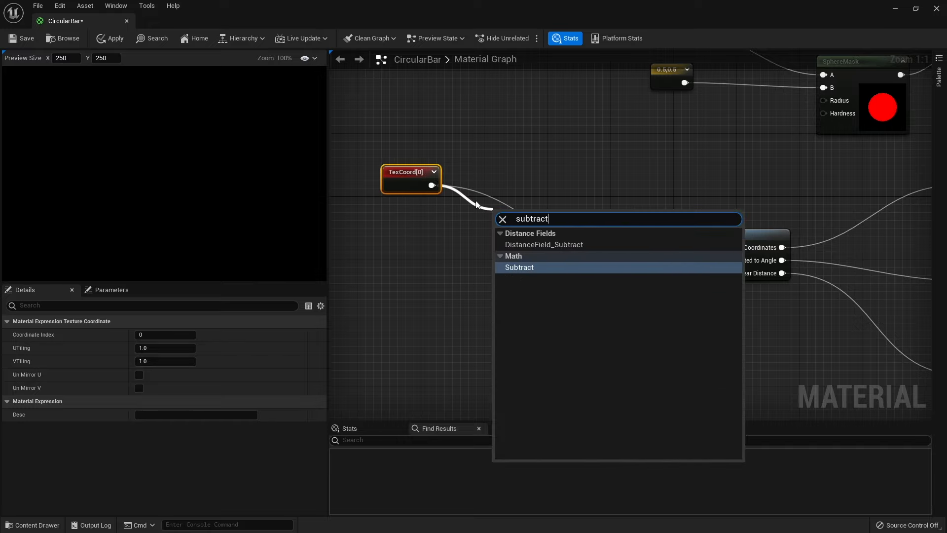
key(Return)
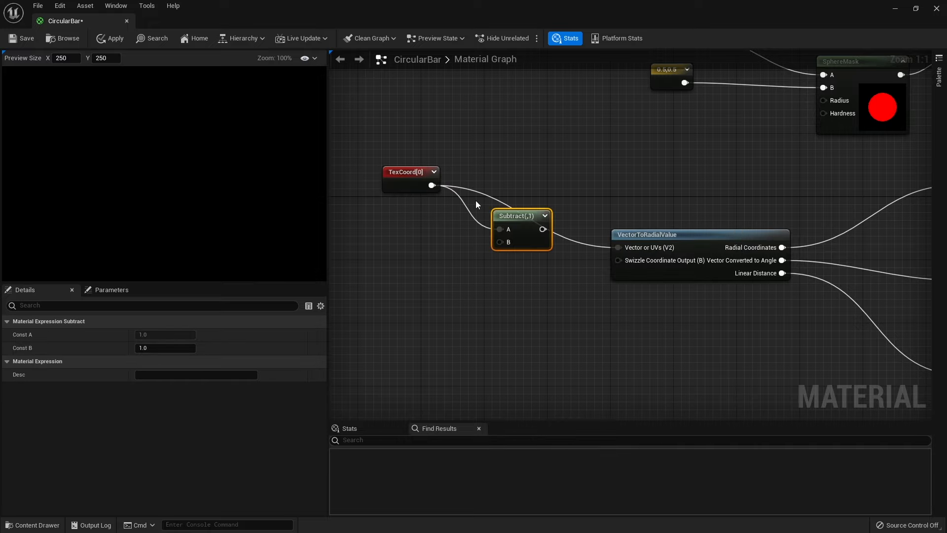
click(165, 348)
text(0.5)
key(Return)
click(602, 296)
drag(548, 228, 617, 248)
drag(538, 246, 544, 276)
Step: Refresh the previews of the three Multiply nodes to examine each VectorToRadialValue output with centred coordinates
right_drag(640, 294, 361, 280)
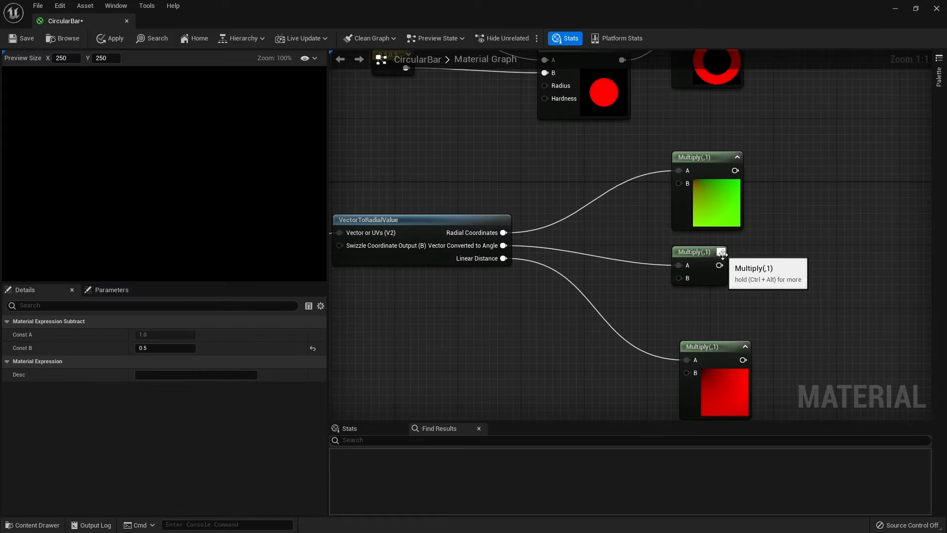
click(745, 346)
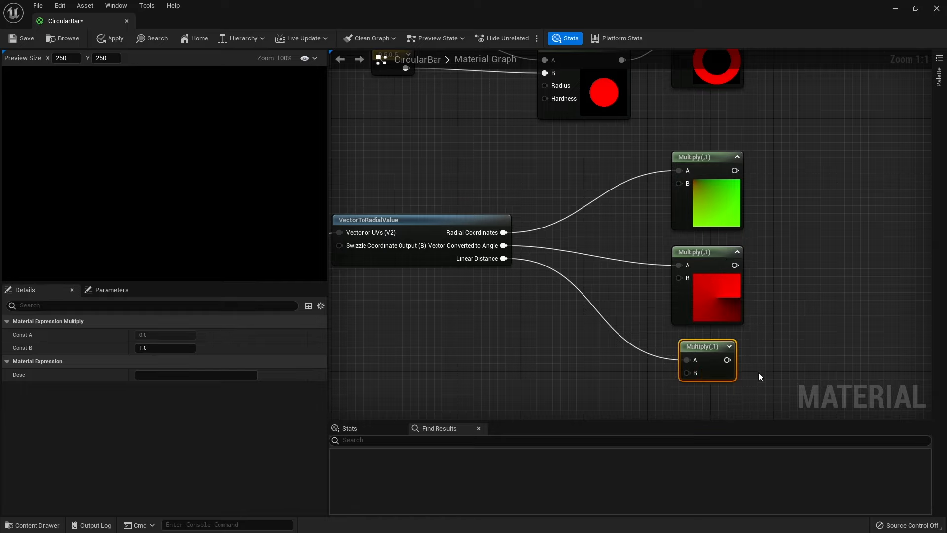
right_drag(737, 350, 694, 272)
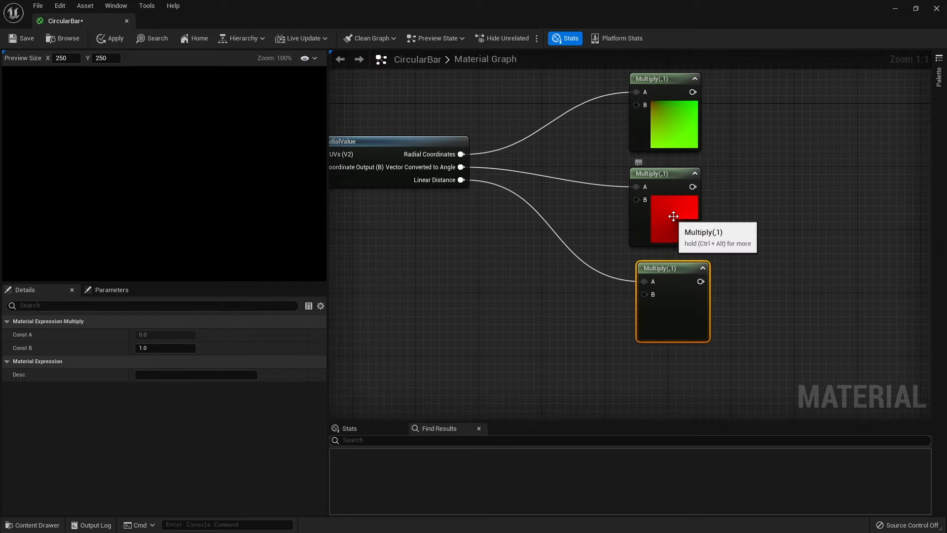
click(694, 78)
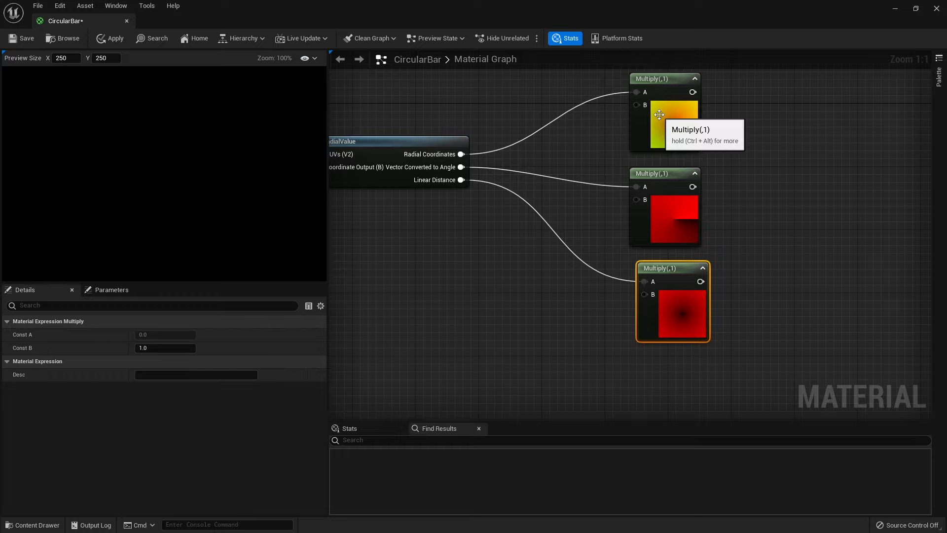
drag(758, 195, 664, 221)
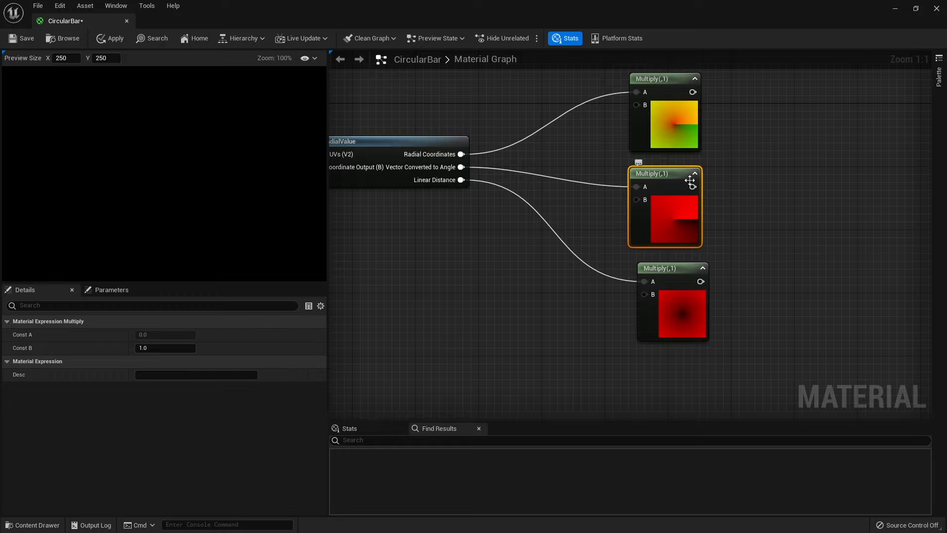
right_drag(736, 281, 742, 286)
Step: Delete the Linear Distance and Radial Coordinates Multiply nodes and move the remaining Multiply closer to VectorToRadialValue
click(662, 285)
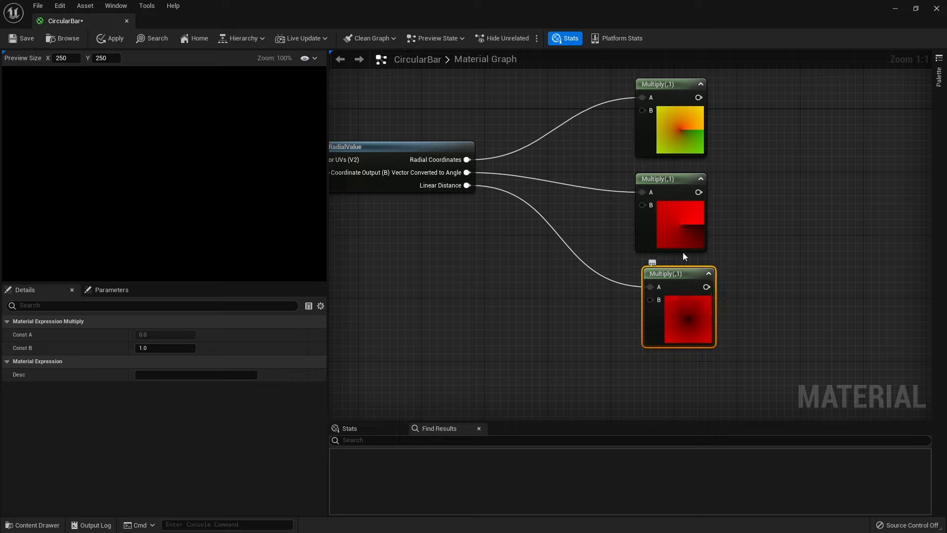
key(Delete)
click(696, 145)
key(Delete)
drag(673, 197, 552, 125)
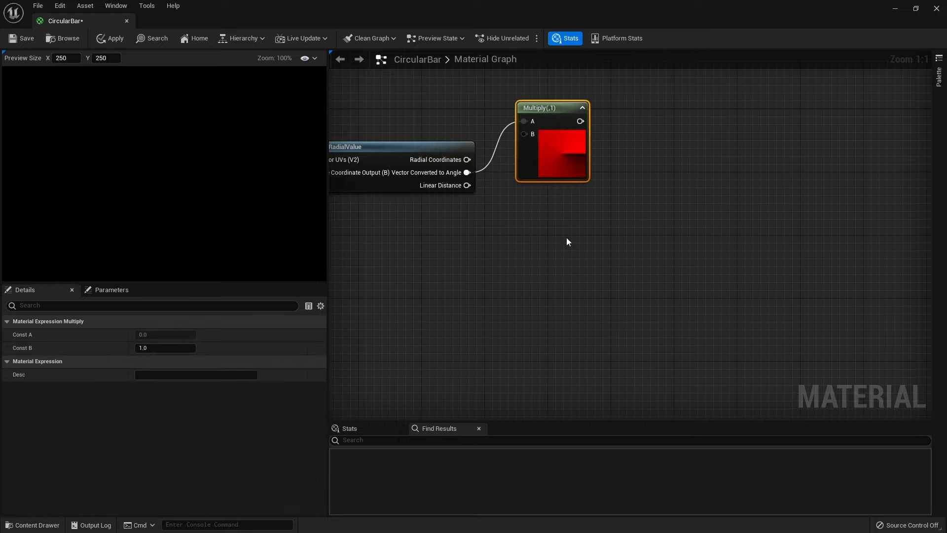
right_drag(566, 238, 575, 277)
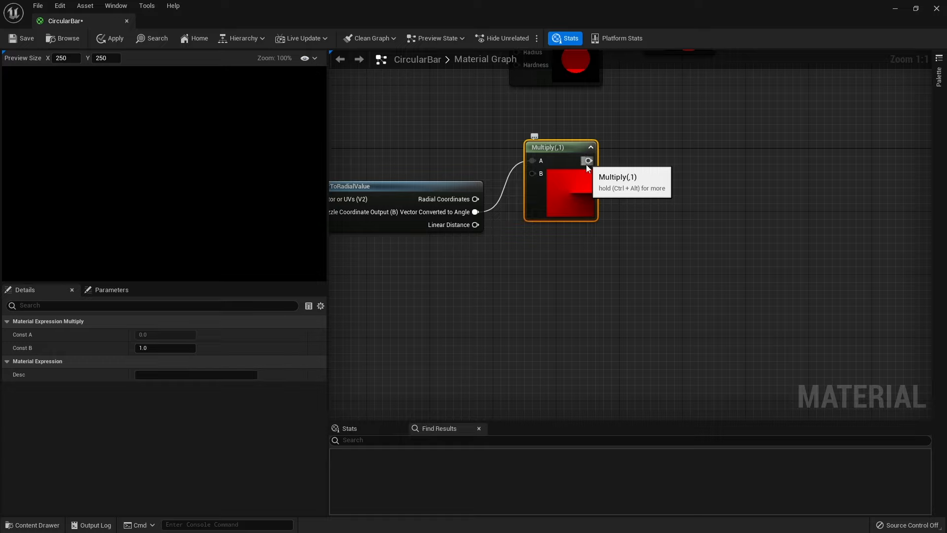
Step: Insert a CustomRotator node between the lower TexCoord and Subtract nodes, and line up the TexCoord and CustomRotator with them
right_drag(530, 221, 709, 180)
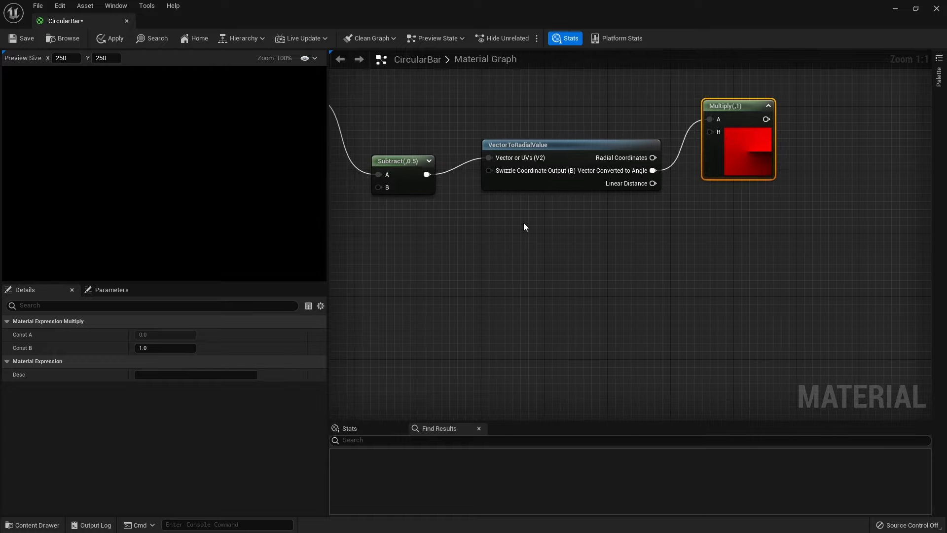
right_drag(527, 222, 643, 266)
right_drag(466, 176, 567, 154)
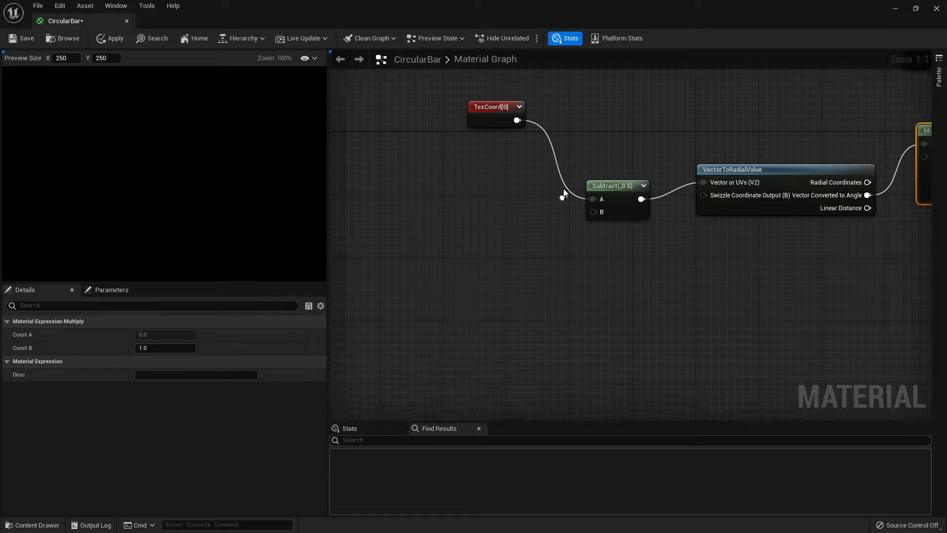
drag(486, 121, 460, 188)
text(customrotator)
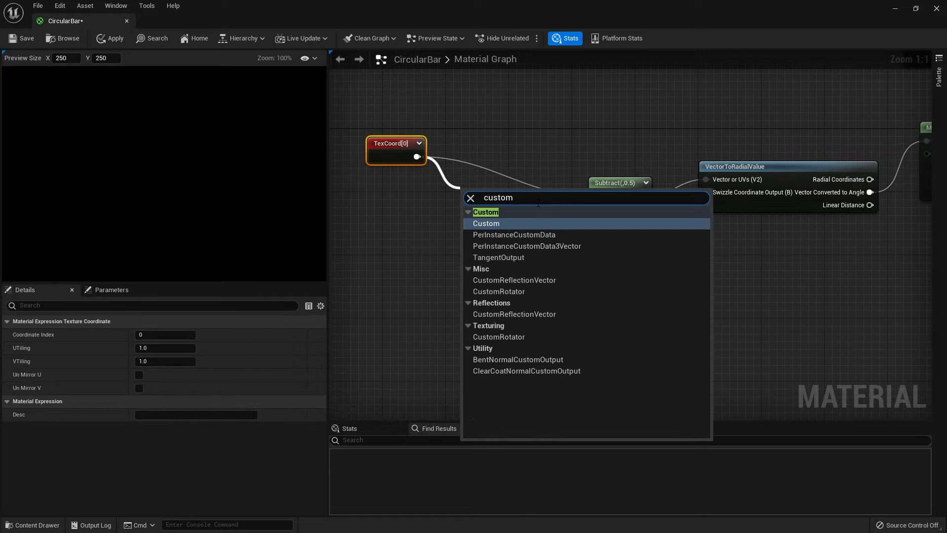
key(Return)
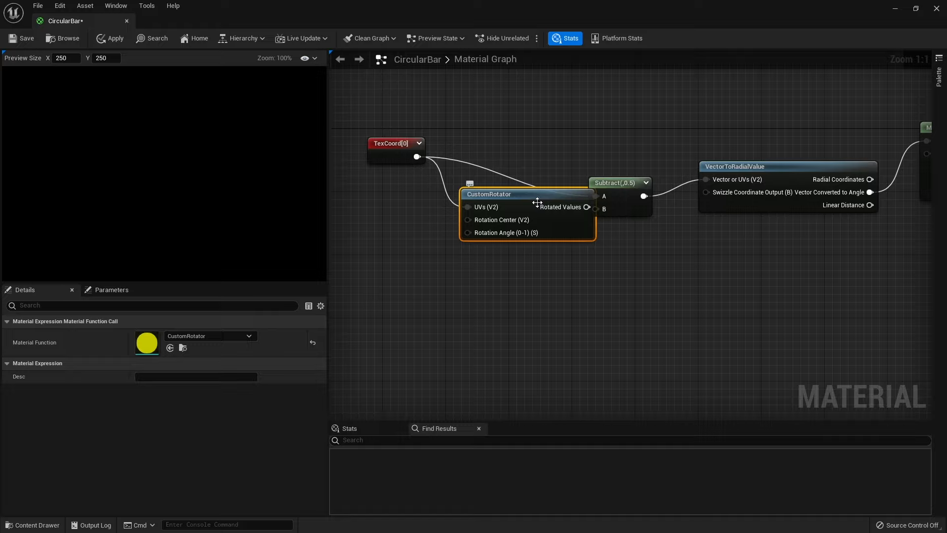
drag(537, 202, 483, 198)
drag(547, 204, 596, 195)
drag(510, 190, 534, 182)
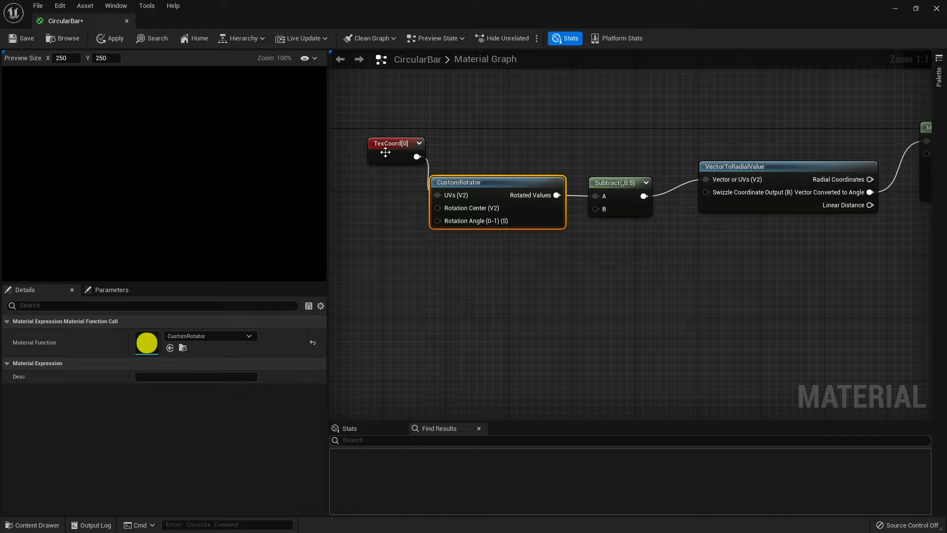
drag(385, 151, 354, 175)
Step: Add a Constant2Vector node below the TexCoord and connect it to the Rotation Center input of CustomRotator
right_drag(347, 234, 452, 230)
click(453, 234)
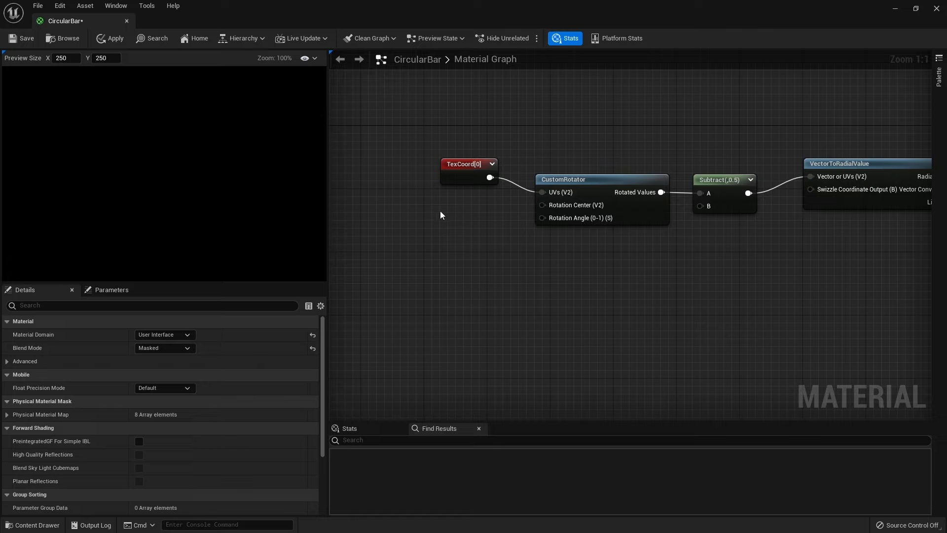
click(423, 191)
mouse_move(446, 211)
mouse_down()
mouse_move(555, 205)
mouse_move(449, 219)
mouse_up()
Step: Set both the R and G values of the rotation center constant to 0.5
click(145, 334)
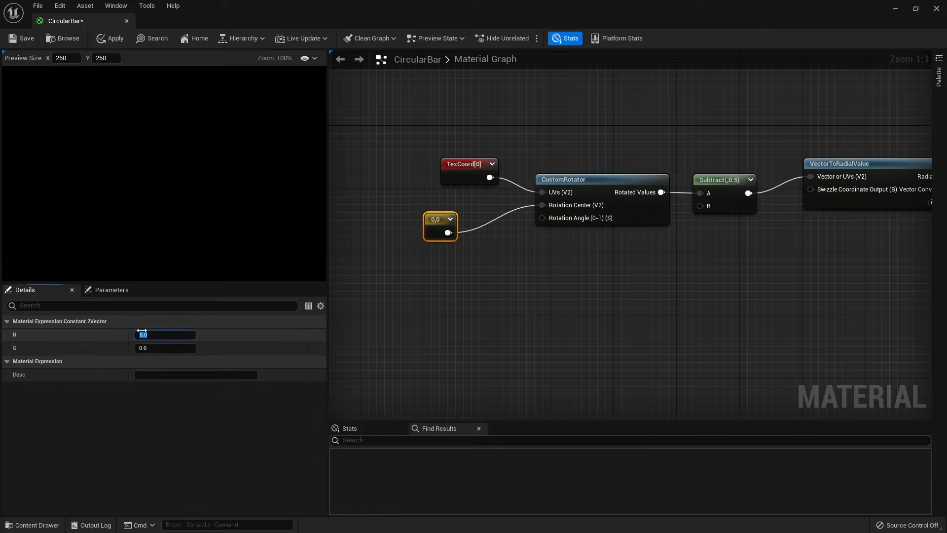
text(.05)
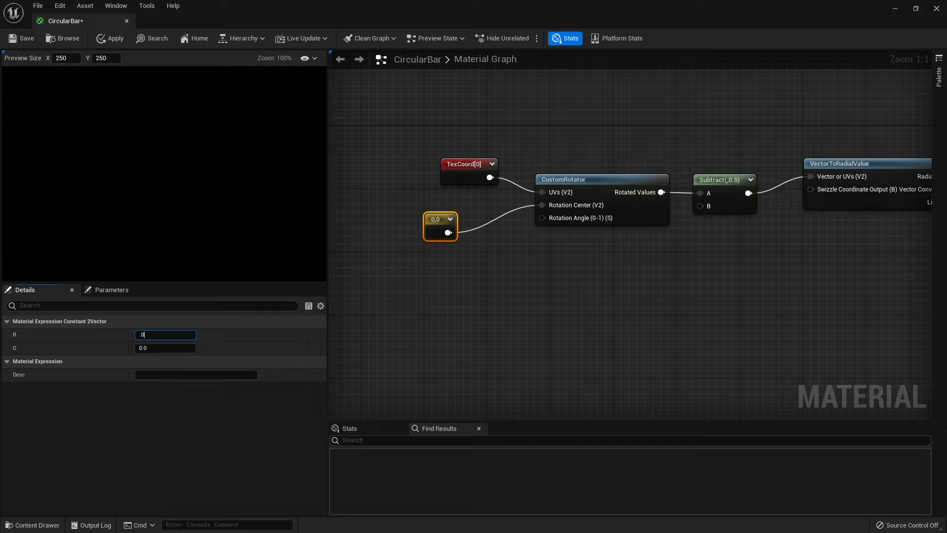
text(5)
key(Tab)
text(0.54)
key(Return)
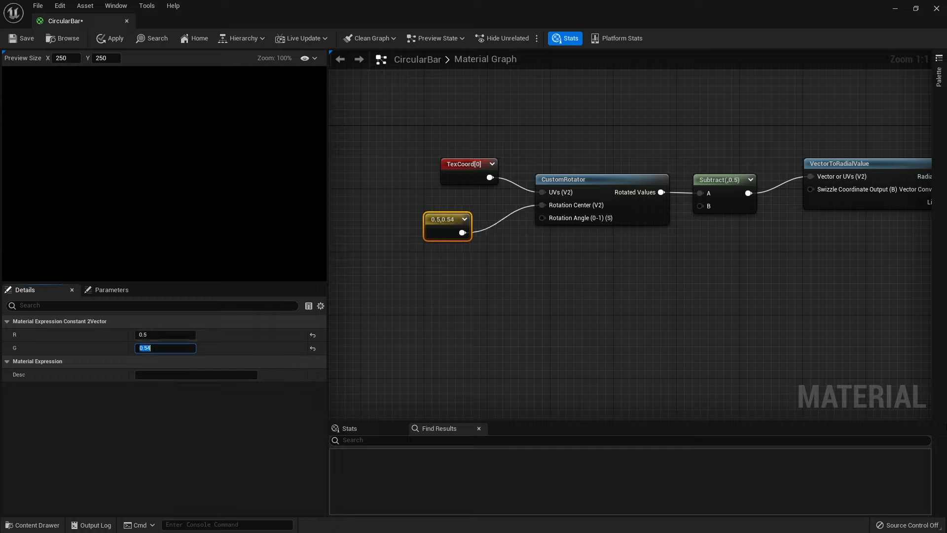
text(0.5)
key(Return)
click(677, 237)
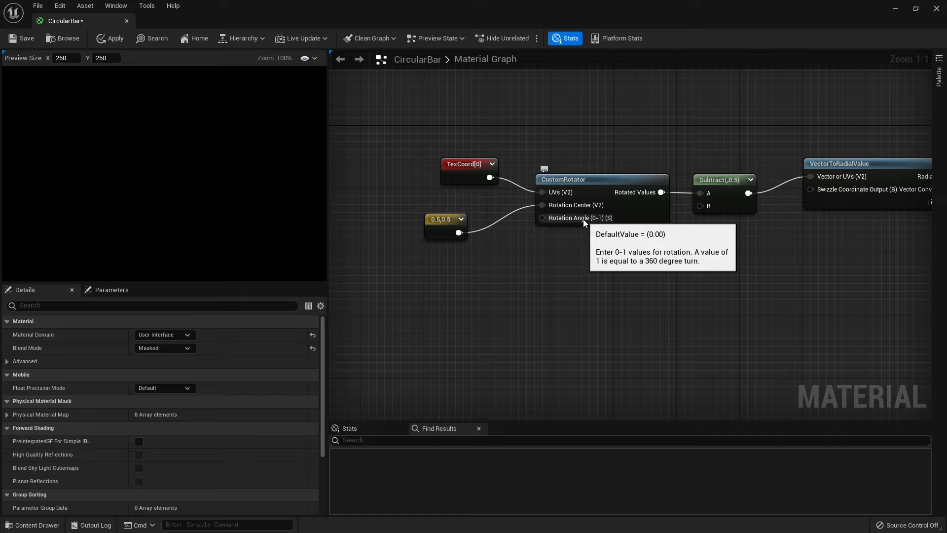
Step: Add a Constant node below the 0.5,0.5 node and connect it to the Rotation Angle input of CustomRotator
click(486, 277)
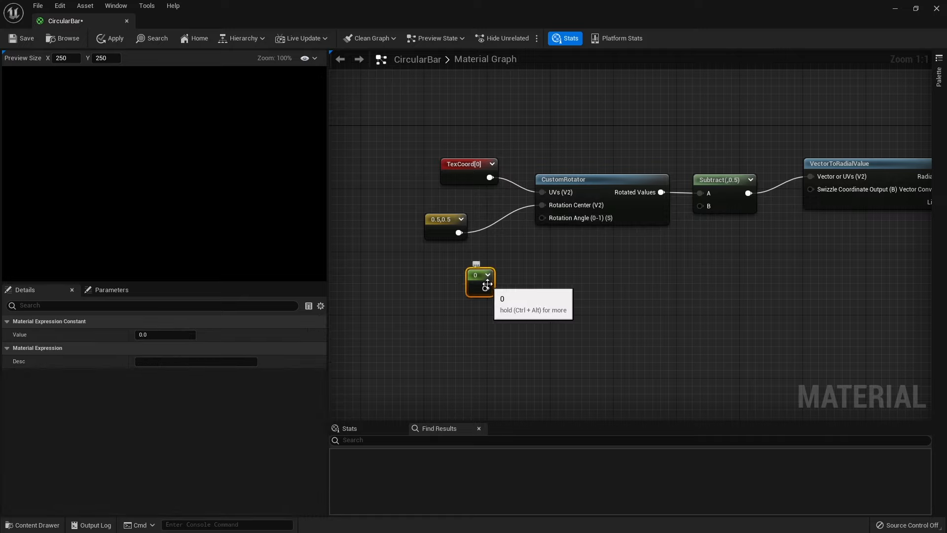
drag(486, 288, 554, 220)
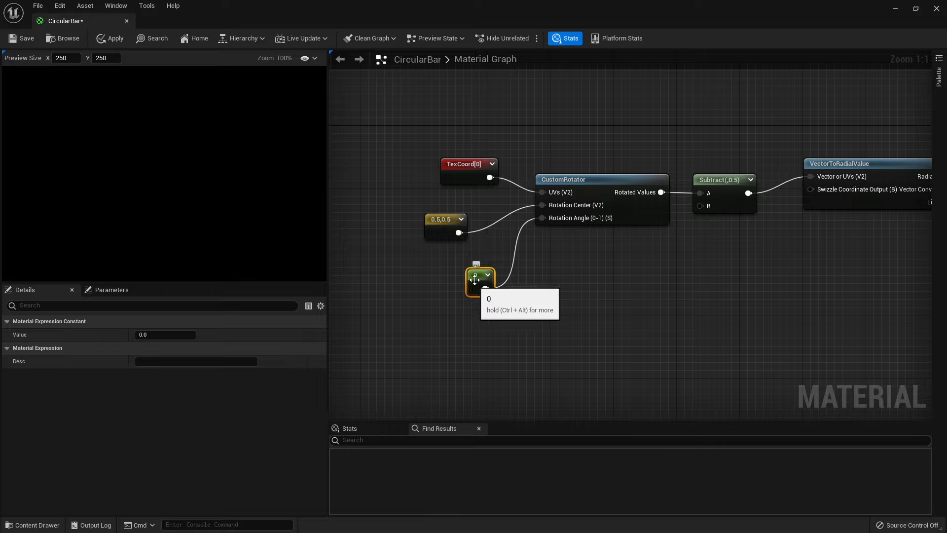
drag(474, 280, 463, 295)
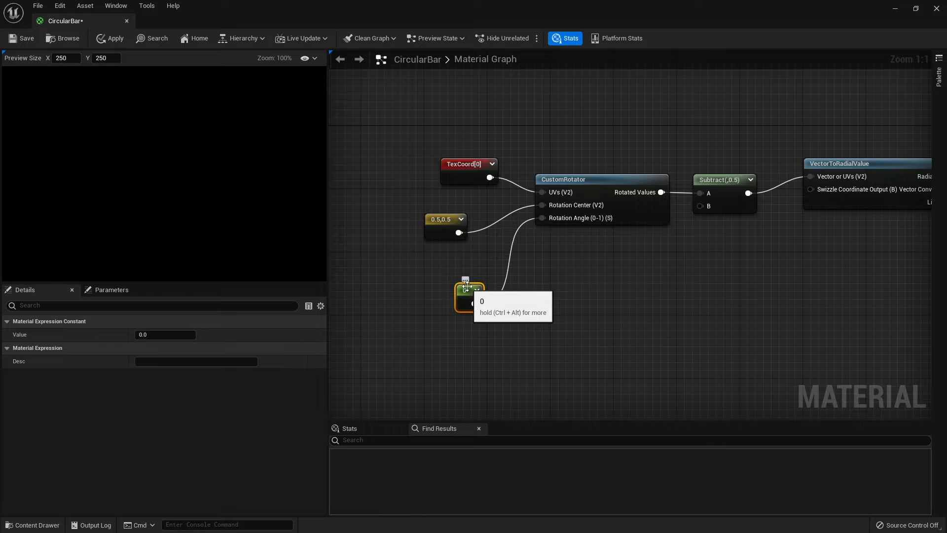
Step: Convert the rotation angle constant to a parameter named Position
right_click(467, 287)
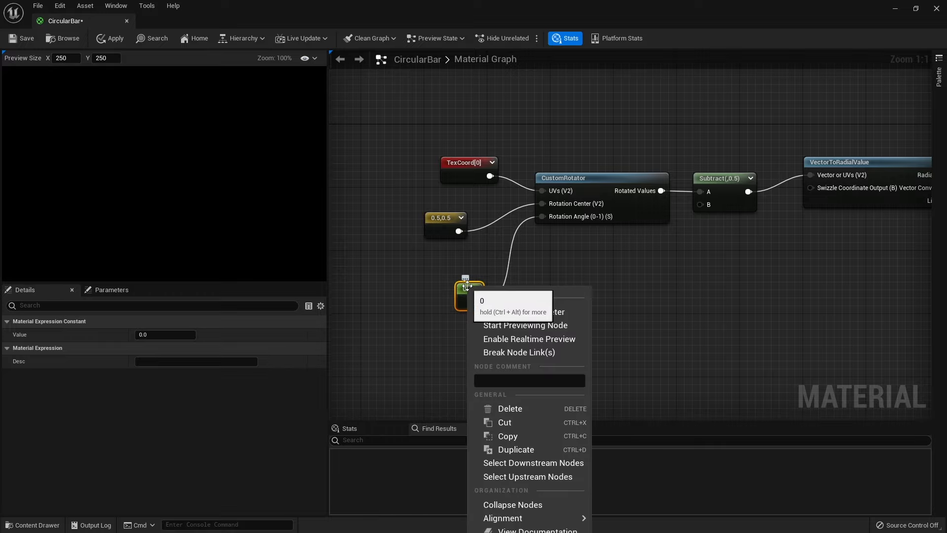
click(556, 311)
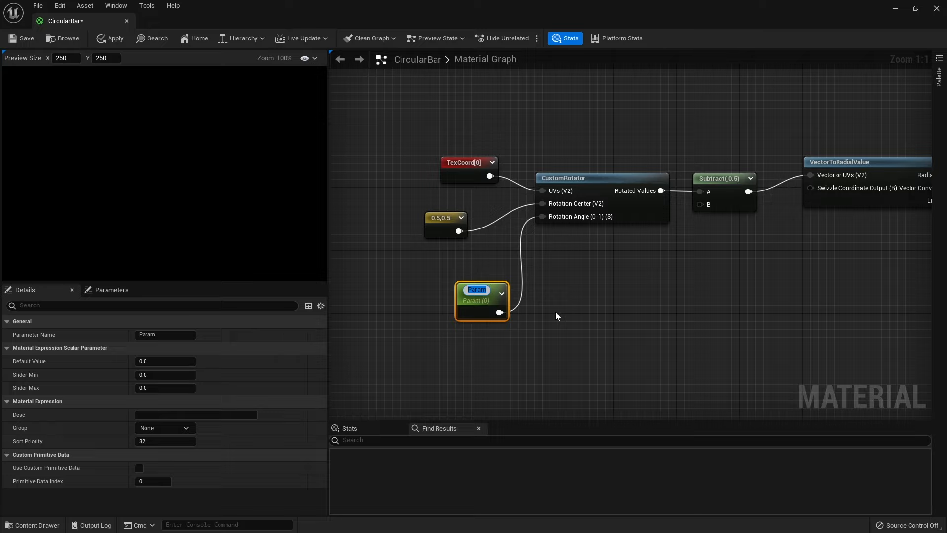
text(Position)
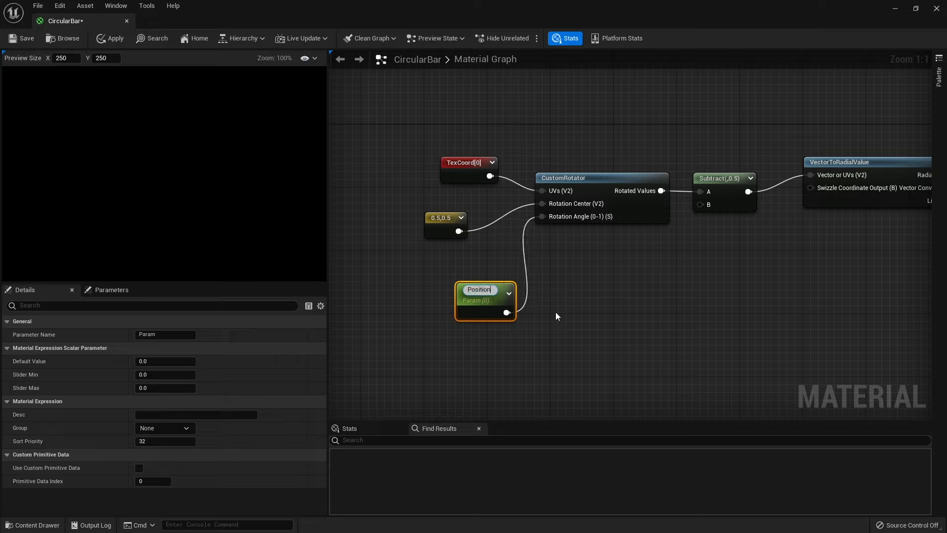
key(Return)
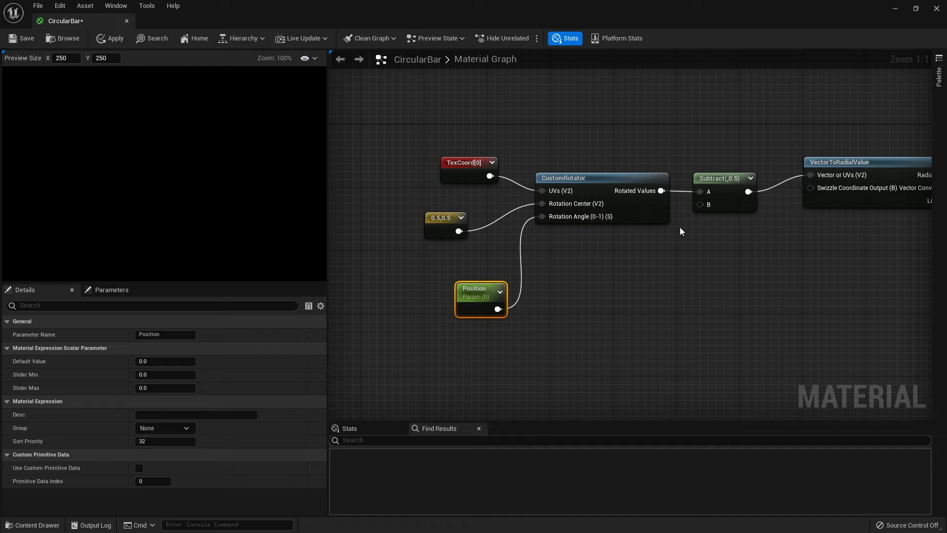
Step: Collapse the preview of the Multiply node connected to Vector Converted to Angle
right_drag(698, 244, 543, 252)
right_drag(701, 267, 534, 277)
right_drag(499, 234, 776, 213)
right_drag(655, 262, 389, 275)
click(779, 133)
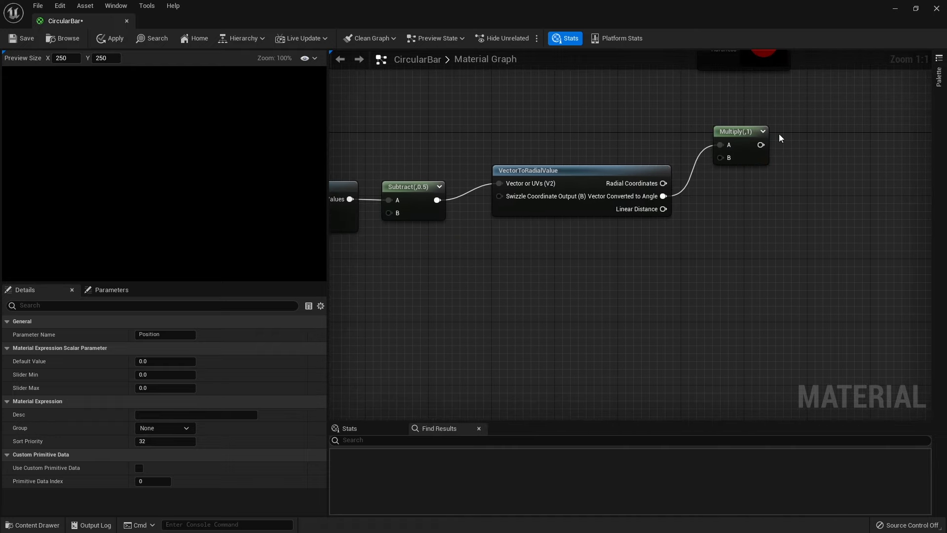
Step: Expand the preview of the Multiply node after VectorToRadialValue and set the Position parameter's default value to 0.5
click(763, 131)
right_drag(576, 294, 866, 216)
click(154, 366)
text(0.5)
key(Return)
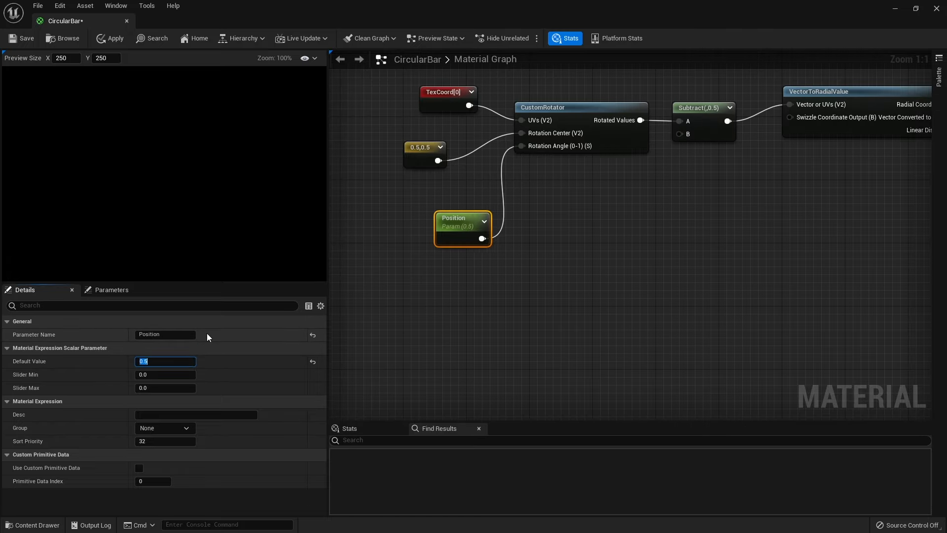
Step: Refresh the Multiply node's preview to examine how the Position value rotates the radial gradient
right_drag(491, 271, 3, 396)
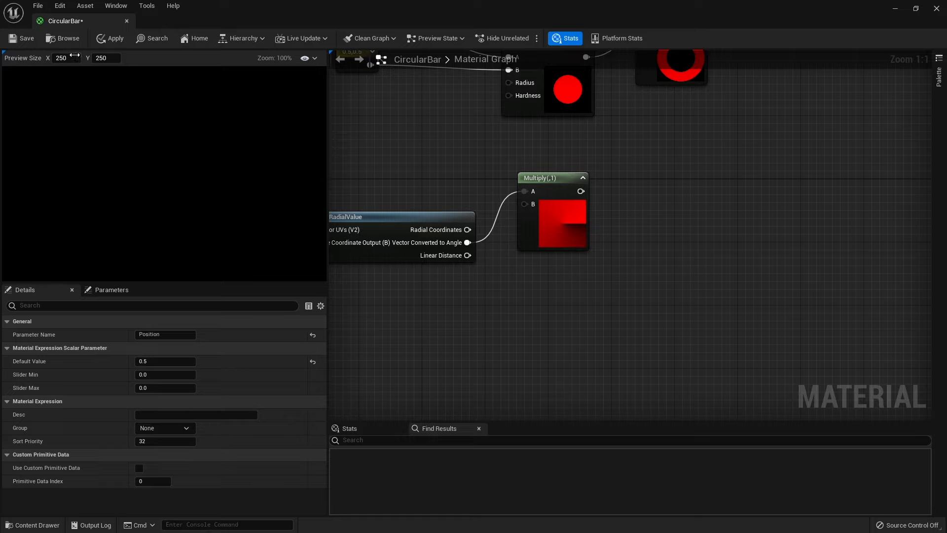
click(584, 179)
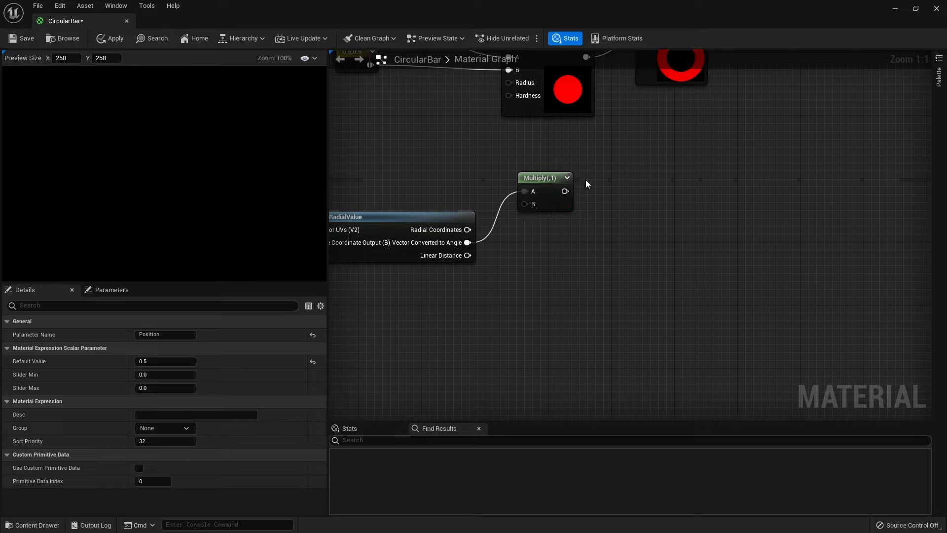
click(567, 177)
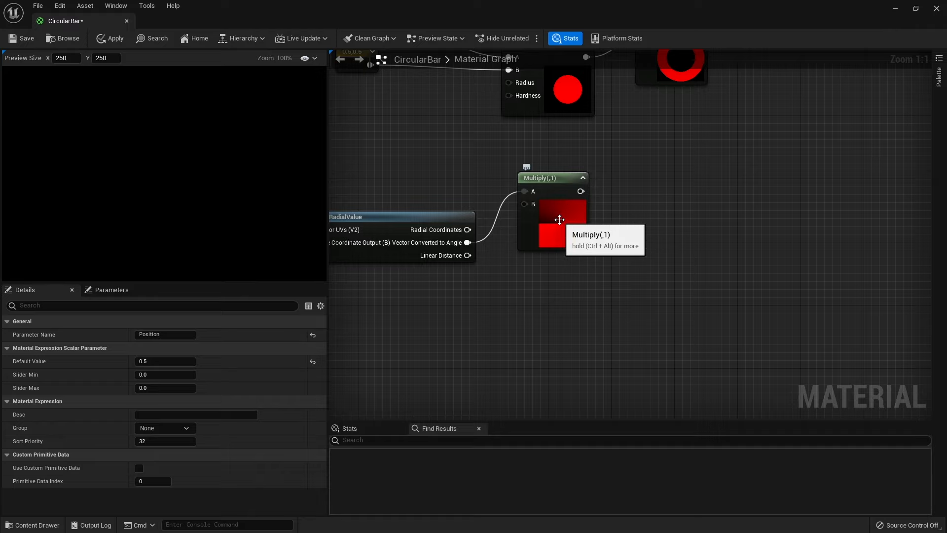
right_drag(426, 280, 864, 227)
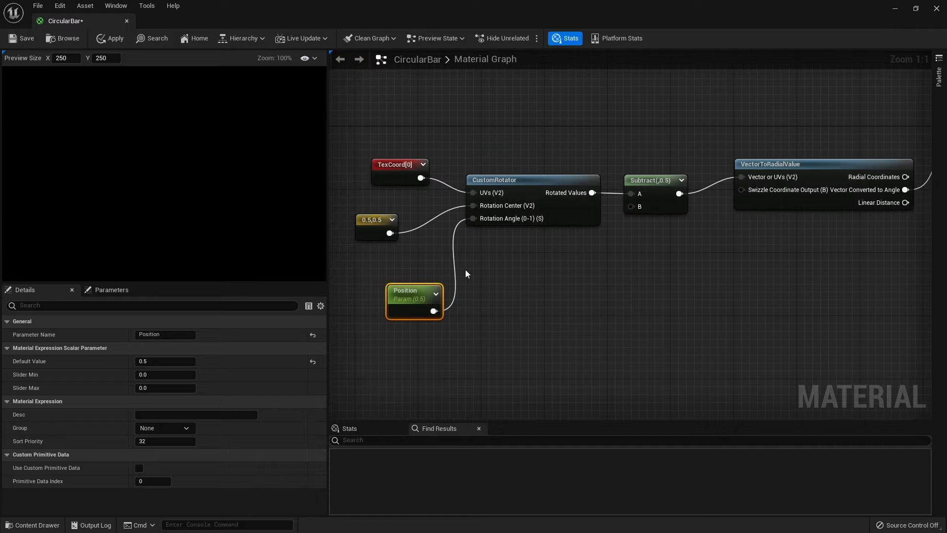
right_drag(635, 263, 558, 259)
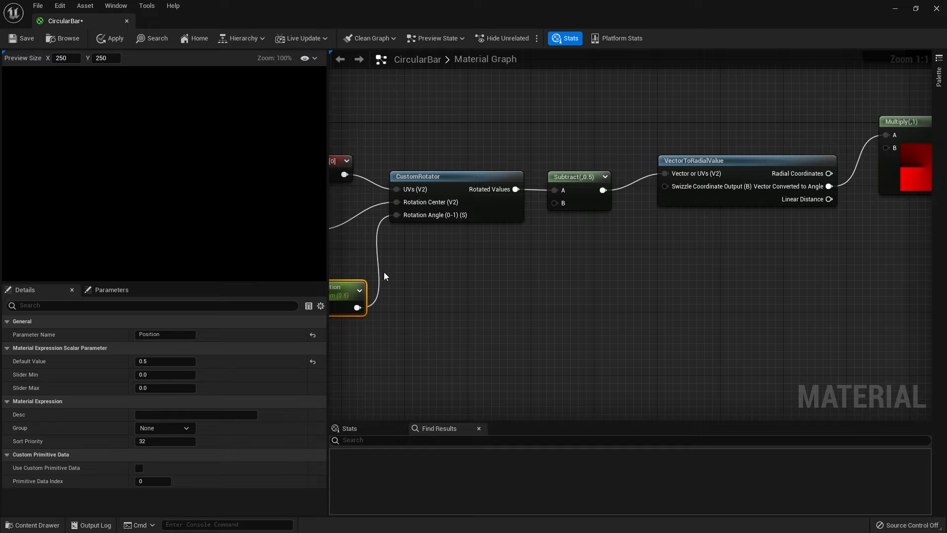
Step: Select the two SphereMask nodes with their Subtract node and move the group closer to the radial gradient nodes
right_drag(811, 201, 540, 195)
right_drag(666, 186, 603, 241)
drag(603, 241, 597, 256)
right_drag(623, 240, 594, 281)
right_drag(606, 213, 672, 250)
drag(715, 234, 402, 55)
drag(720, 199, 567, 191)
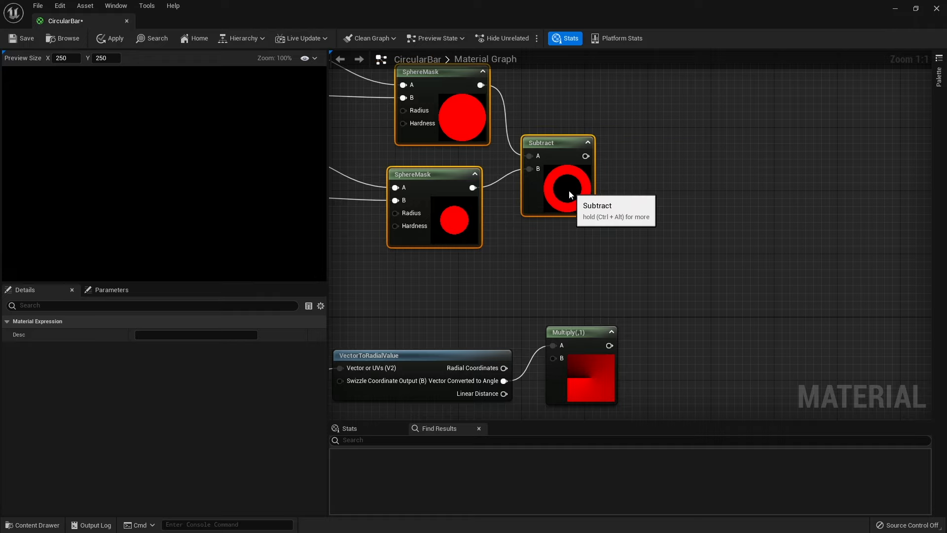
Step: Add a Multiply node with the ring Subtract output in A and the radial gradient Multiply output in B
right_drag(608, 213, 539, 191)
drag(517, 133, 590, 296)
text(mul)
key(Return)
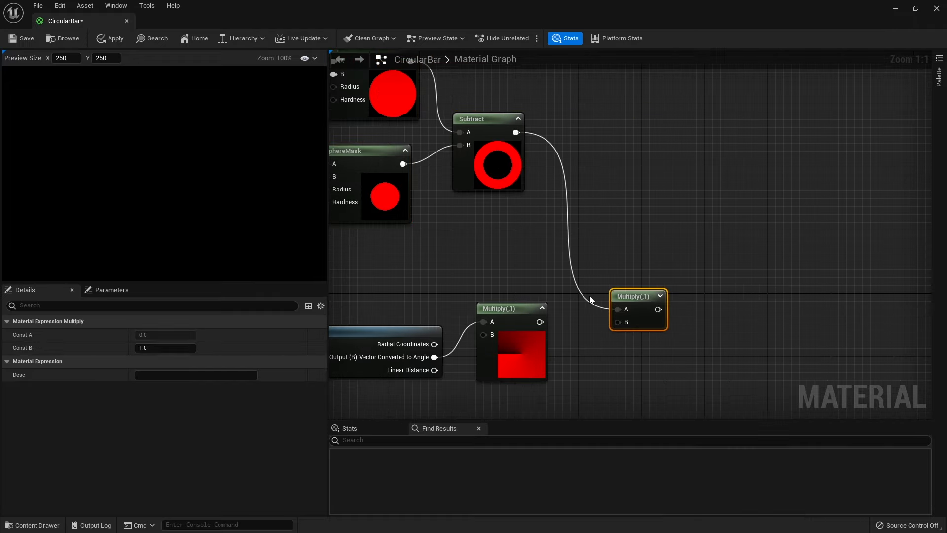
drag(540, 322, 624, 322)
Step: Set the Position parameter's default value to 0
right_drag(450, 366, 926, 252)
click(666, 306)
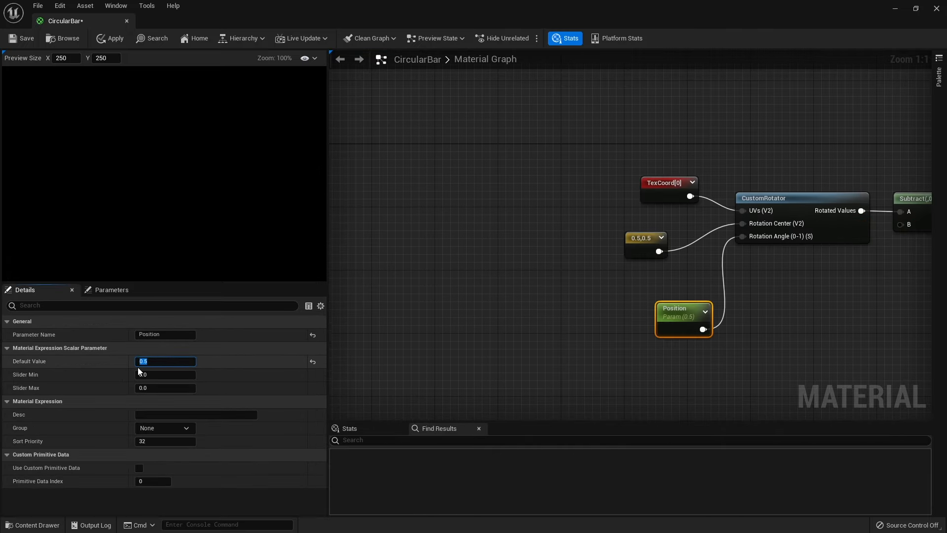
text(0)
key(Return)
right_drag(679, 297, 571, 320)
click(668, 304)
right_drag(821, 204, 694, 200)
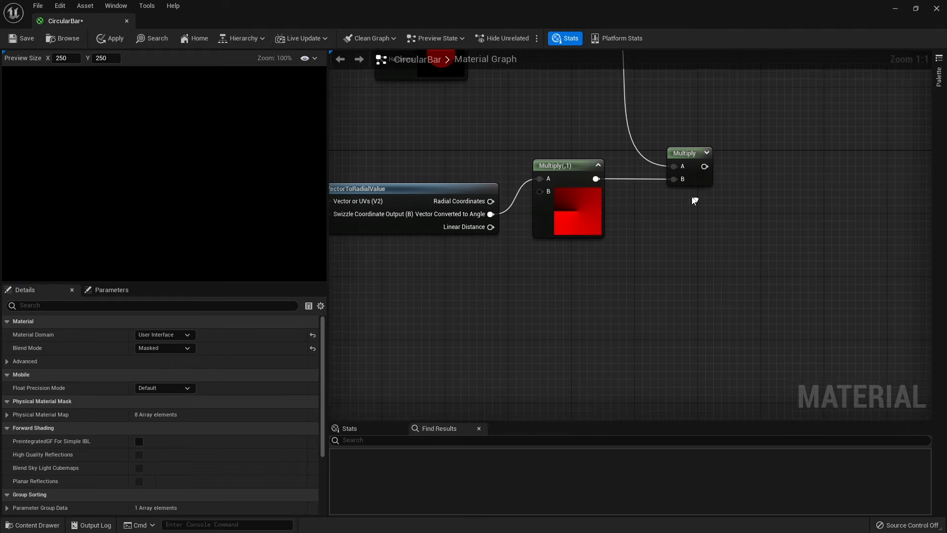
Step: Expand the new Multiply node's preview and reposition that node and the CircularBar output node
click(704, 152)
drag(710, 193, 687, 166)
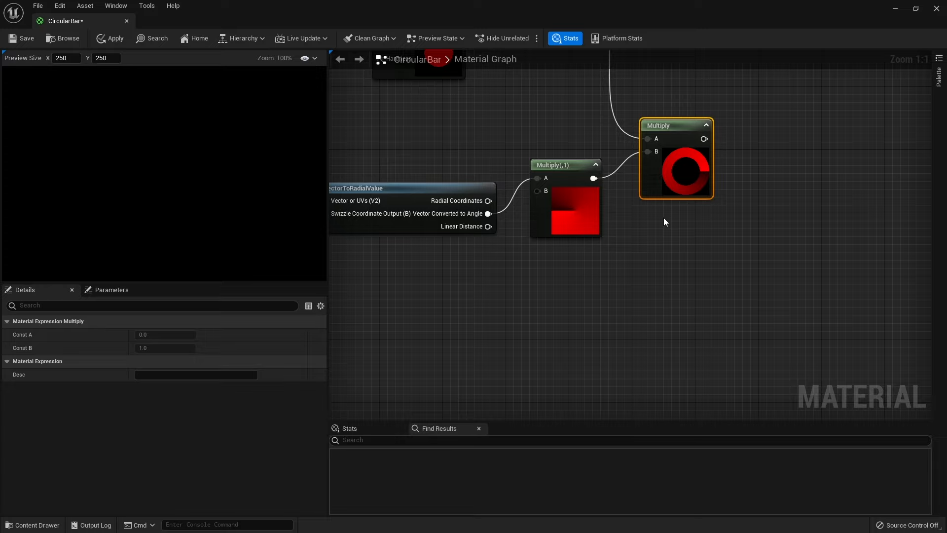
right_drag(765, 152, 567, 158)
right_drag(621, 214, 588, 270)
drag(515, 223, 523, 248)
drag(882, 219, 866, 140)
Step: Add an If node with the combined Multiply output in A, and place it between Multiply and the CircularBar node
drag(542, 211, 740, 253)
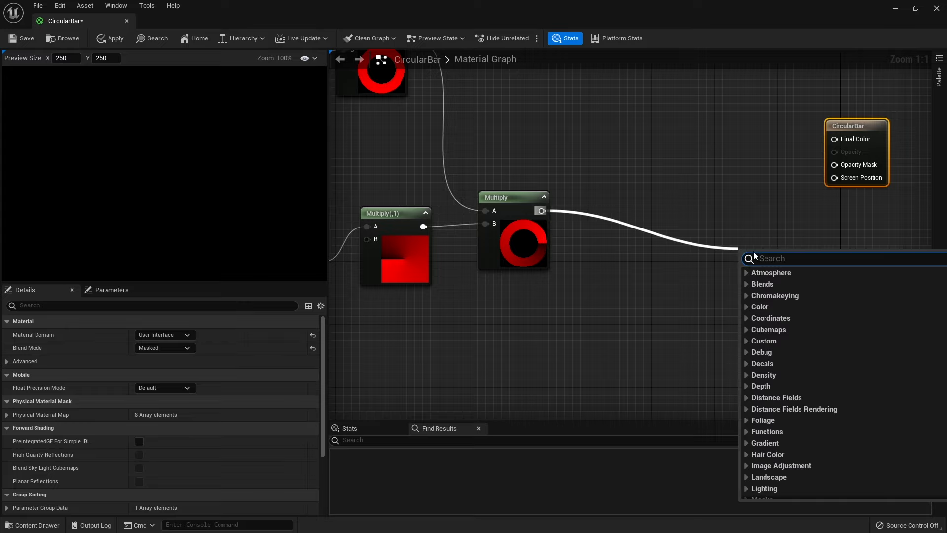
text(if)
key(Return)
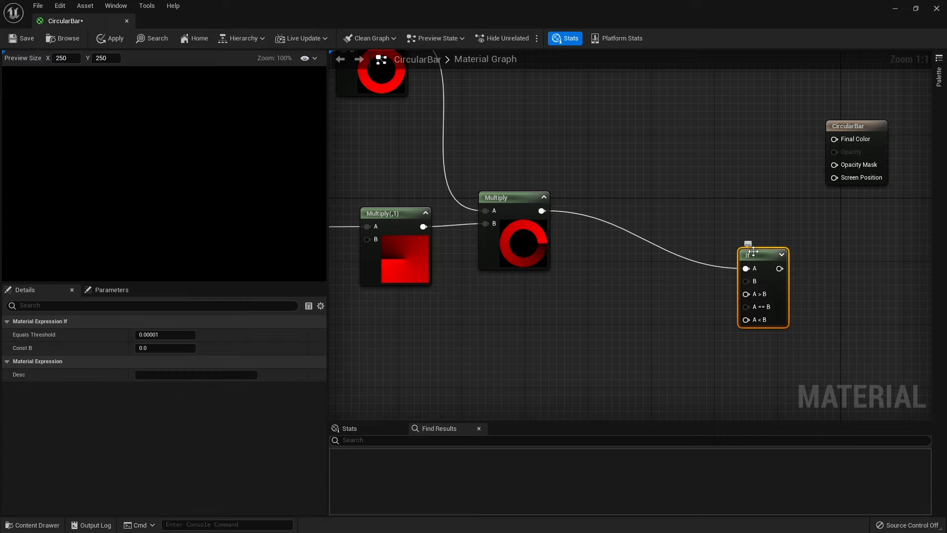
drag(754, 252, 689, 195)
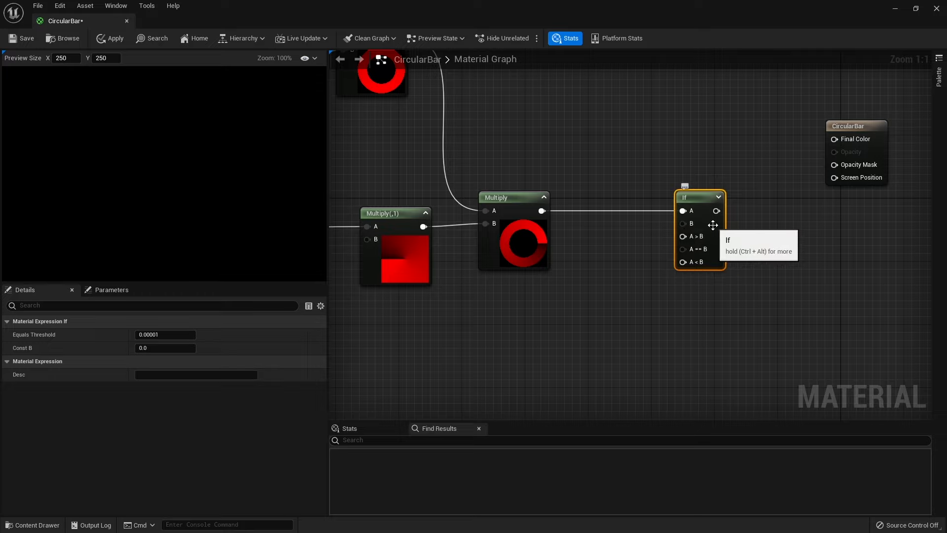
drag(712, 226, 744, 250)
click(636, 315)
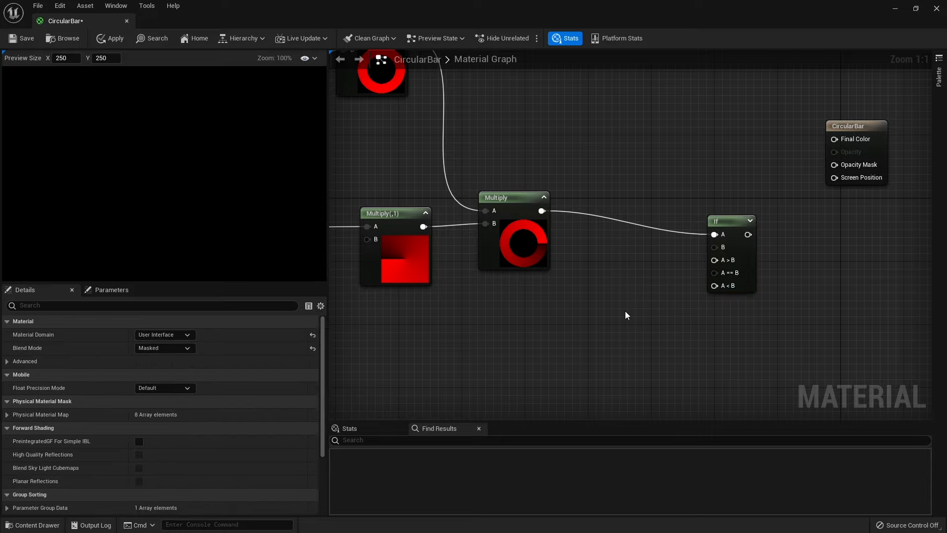
Step: Add a Constant converted to a parameter named Percent, connect it to the If node's B input, and place it beside Multiply
key(1)
click(610, 277)
mouse_move(615, 295)
mouse_down()
mouse_move(600, 280)
mouse_move(610, 282)
mouse_up()
right_click(609, 283)
click(664, 301)
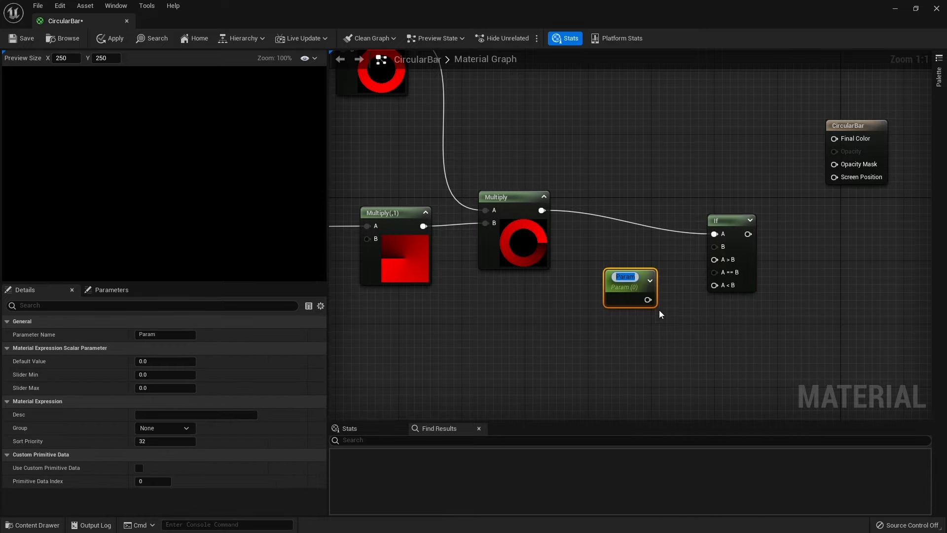
text(Percent)
key(Return)
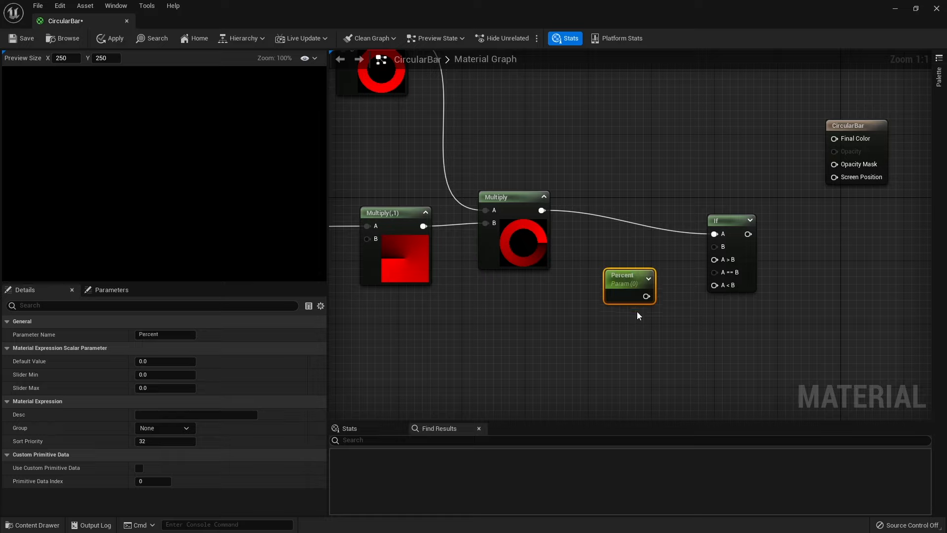
drag(647, 296, 716, 247)
drag(615, 294, 607, 278)
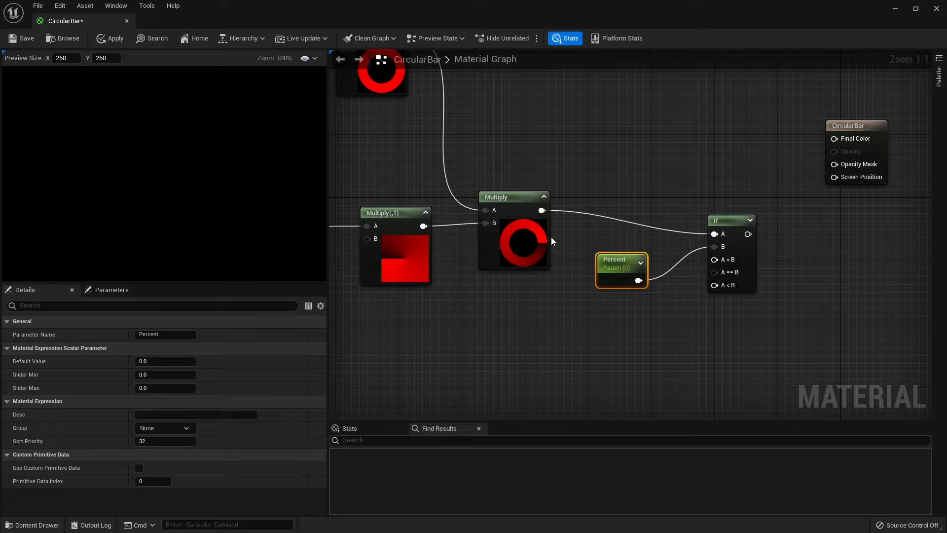
Step: Add a Constant with value 1 below Percent and connect it to the If node's A > B input
click(534, 248)
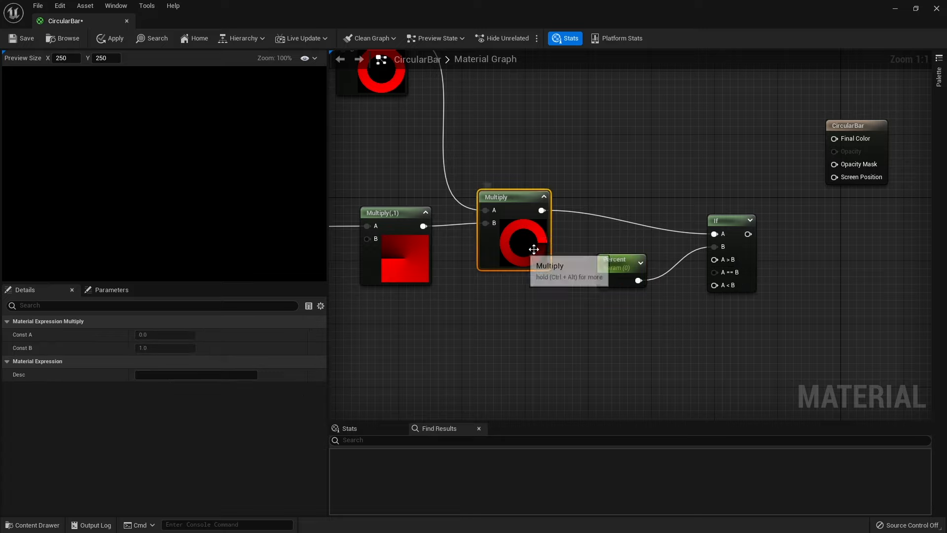
click(623, 298)
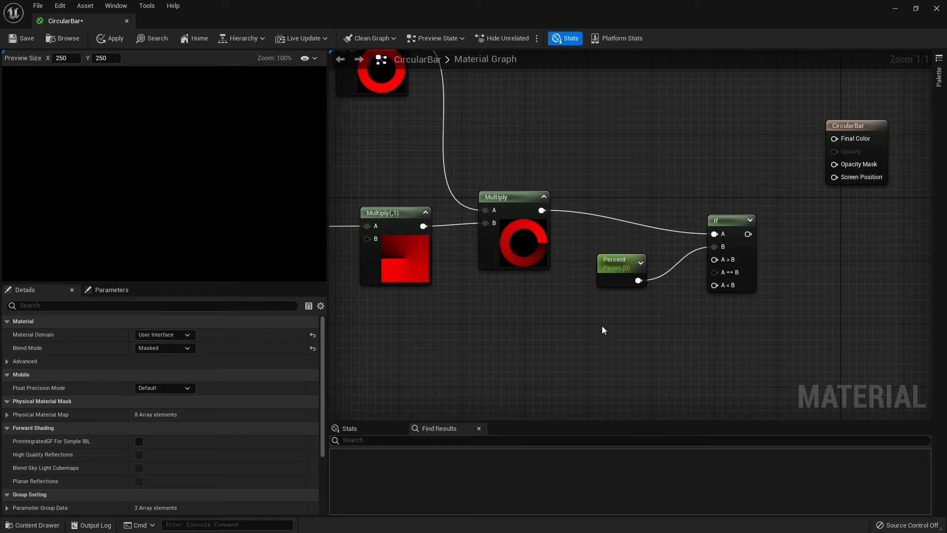
click(597, 309)
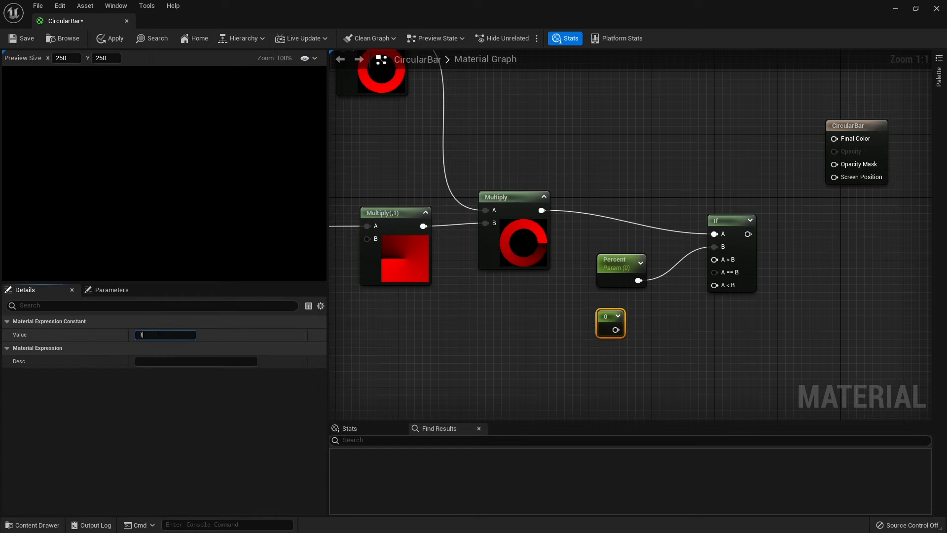
text(1)
key(Return)
click(592, 330)
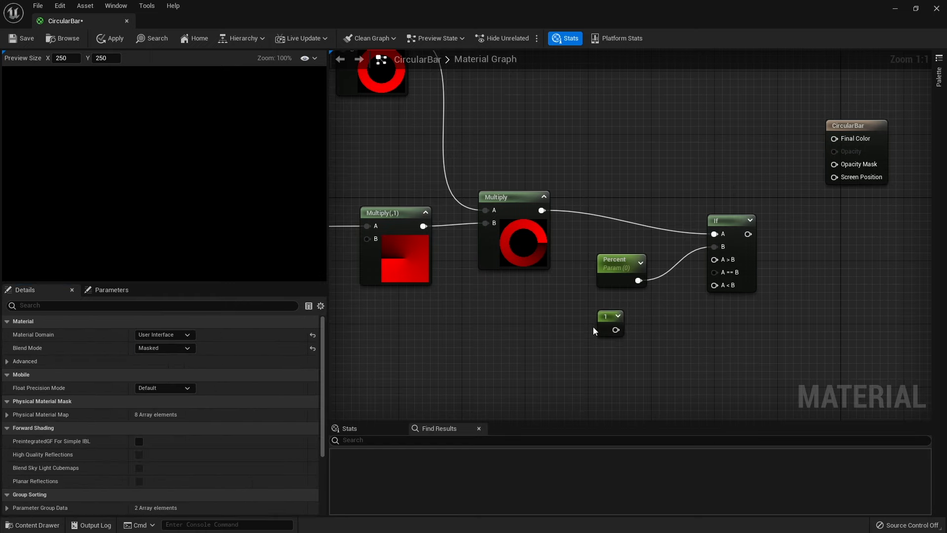
drag(616, 329, 714, 260)
Step: Add a Constant of 0 for the If node's A < B input, and connect the If output to Opacity Mask
click(600, 363)
drag(617, 378, 723, 286)
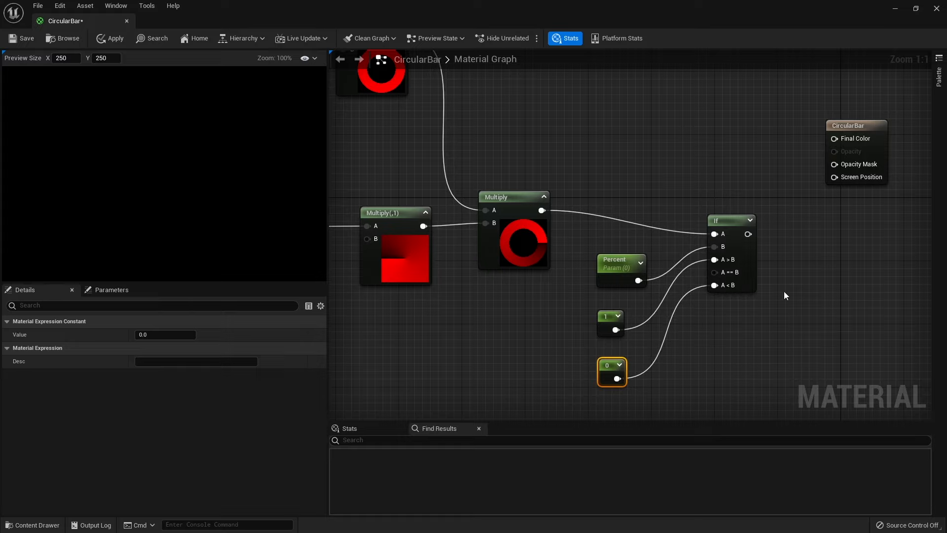
right_drag(785, 291, 724, 315)
drag(690, 258, 786, 187)
Step: Add a Constant3Vector above the graph, connect it to Final Color, and set its color to white
right_drag(436, 116, 491, 186)
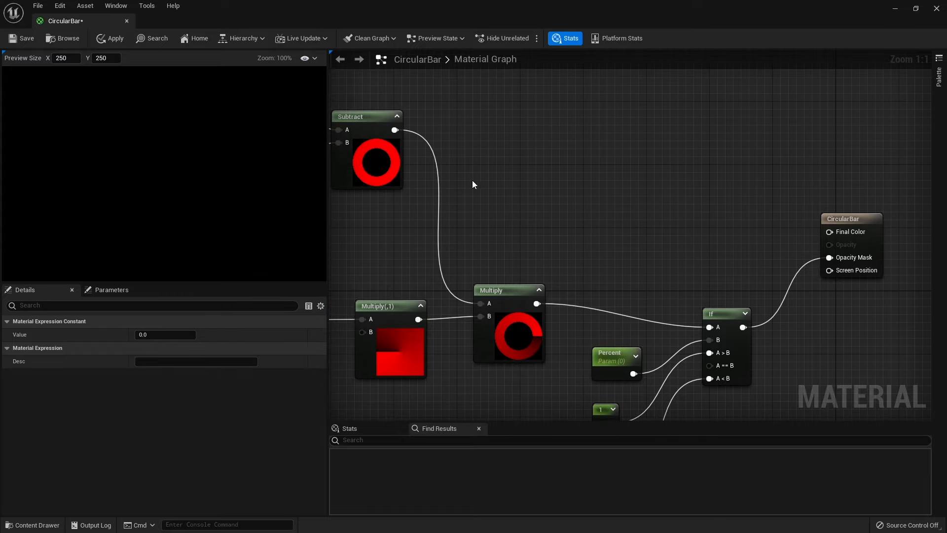
click(610, 217)
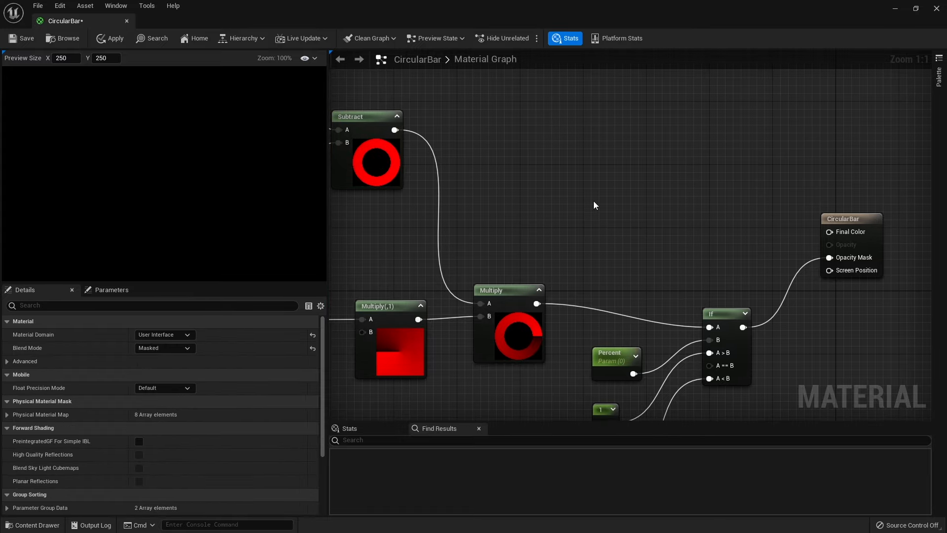
click(593, 198)
drag(651, 197, 830, 232)
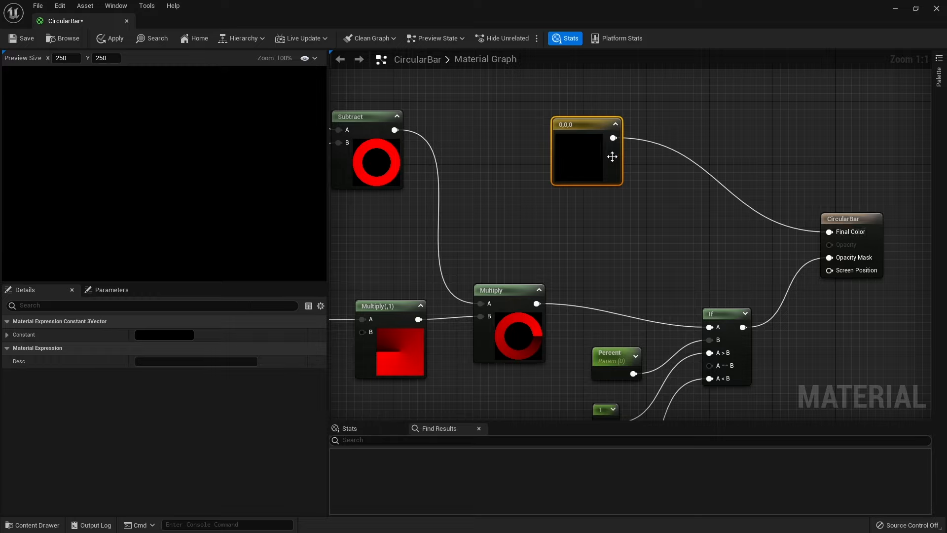
click(187, 334)
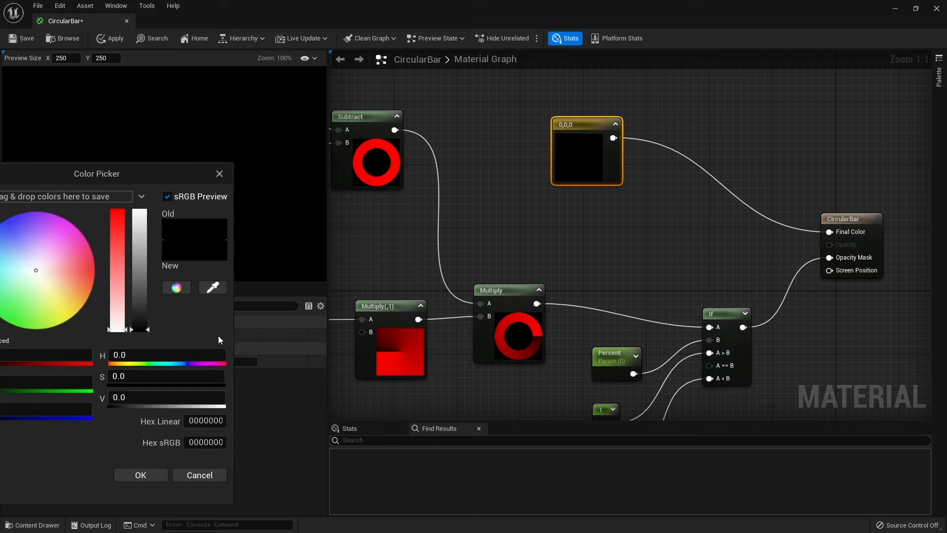
drag(139, 262, 139, 209)
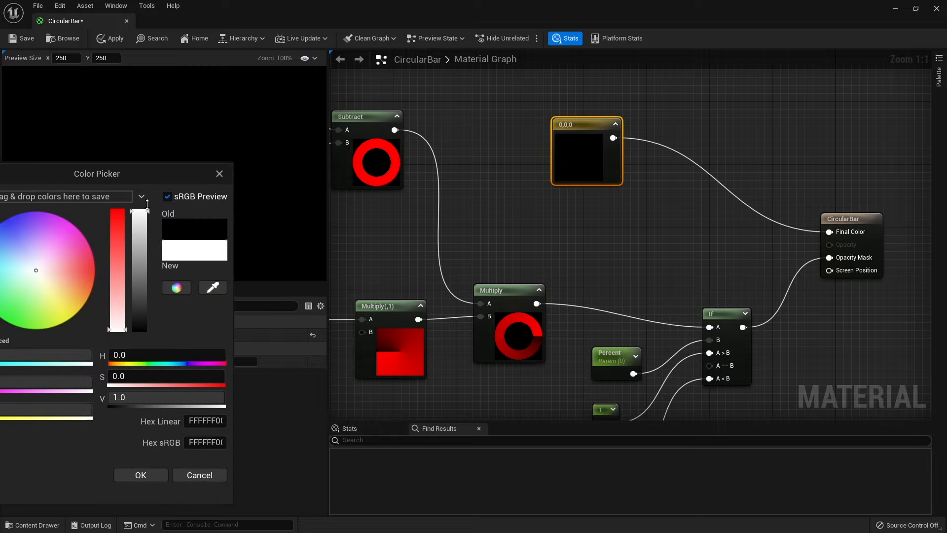
click(138, 473)
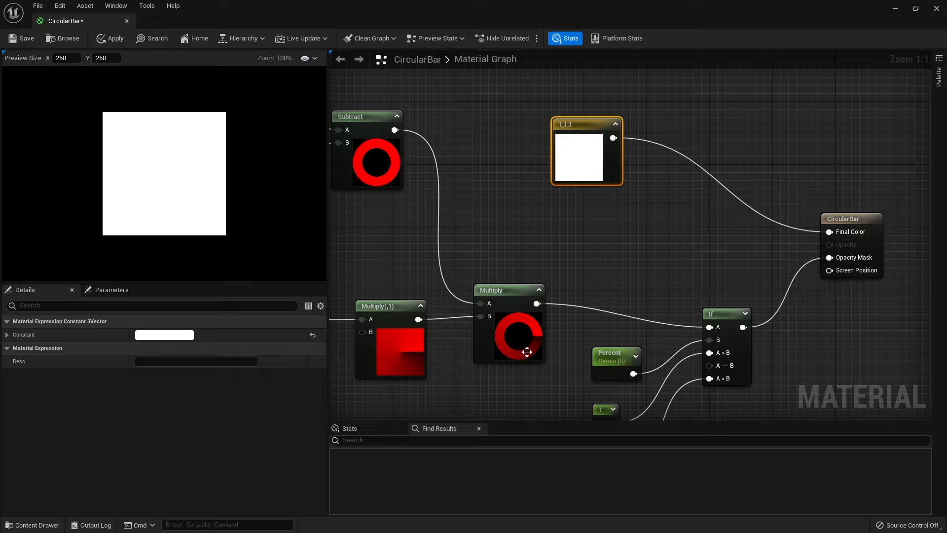
Step: Move the Percent parameter beneath the combined Multiply node and set its default value to 0.25
right_drag(524, 355, 511, 278)
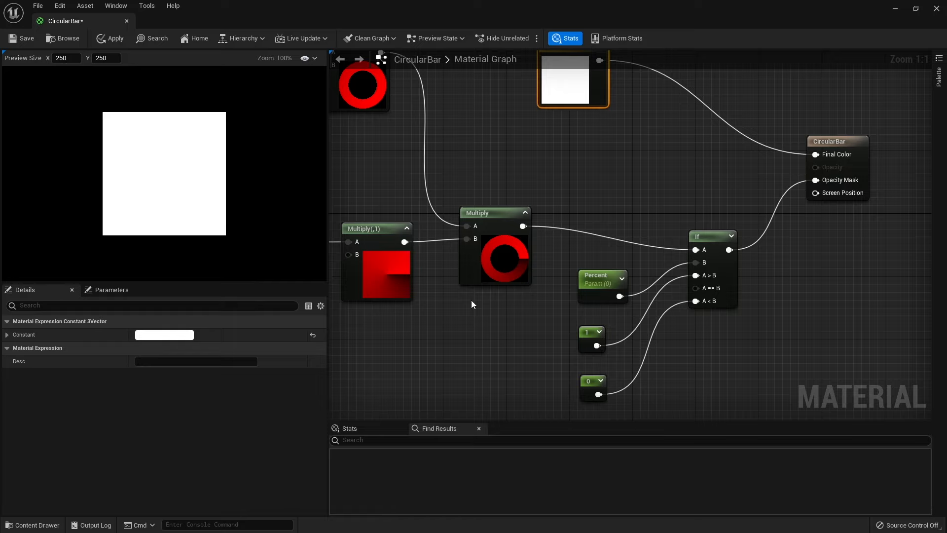
click(517, 313)
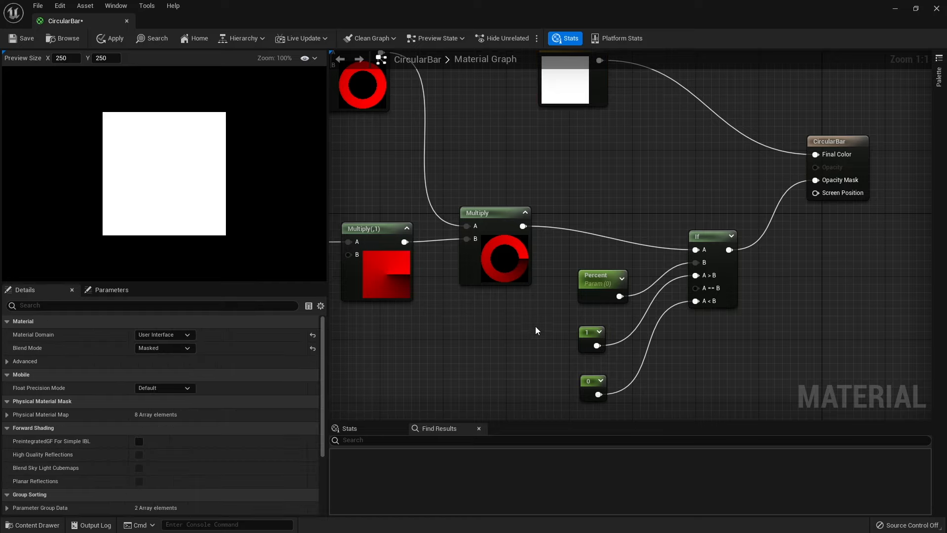
right_drag(535, 326, 522, 316)
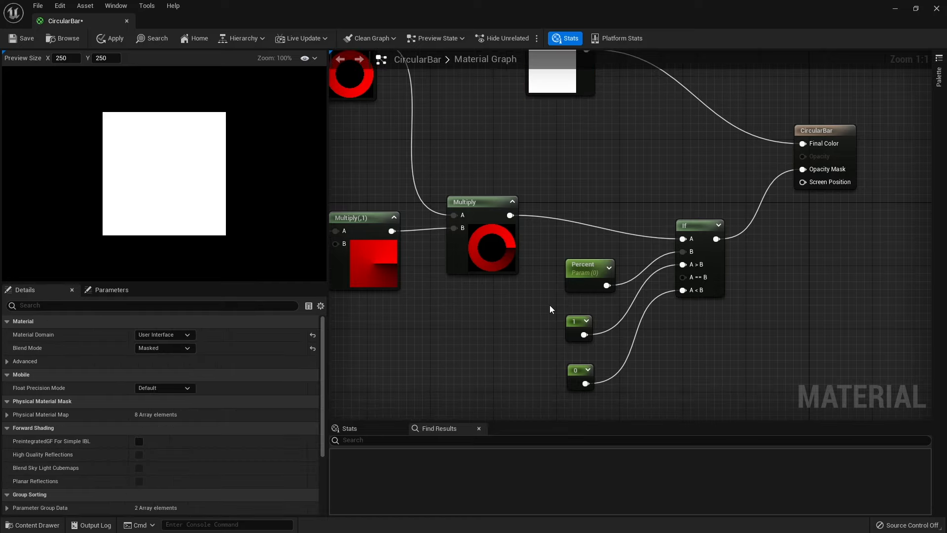
drag(575, 266, 480, 282)
click(156, 360)
text(.25)
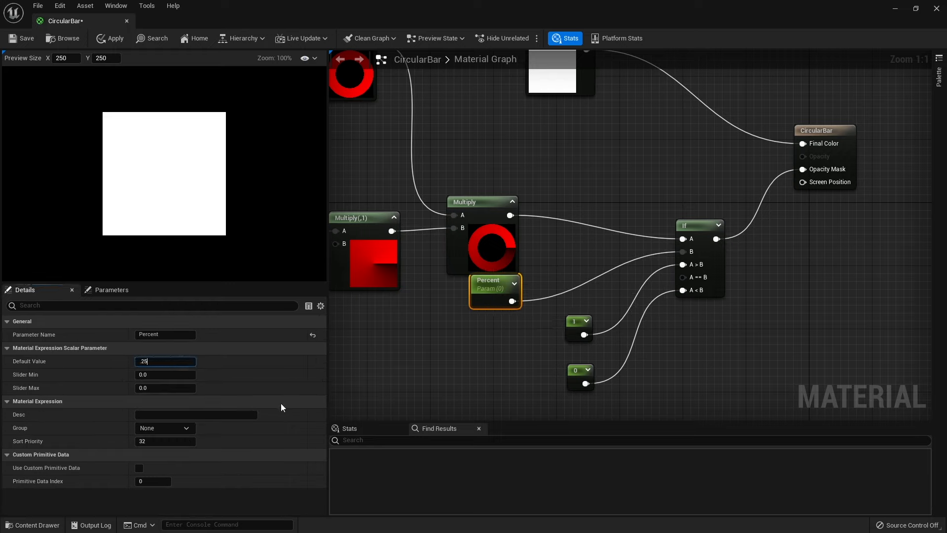
key(Return)
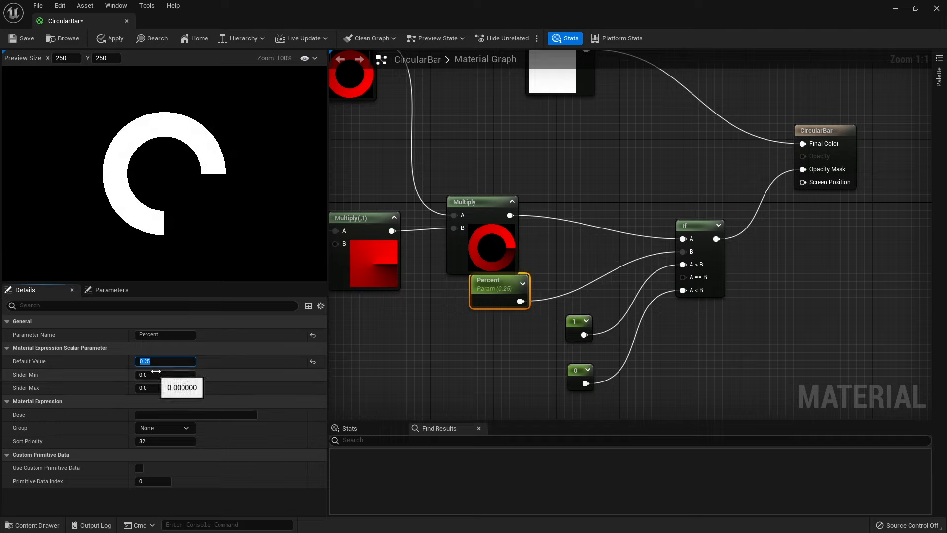
Step: Insert a OneMinus (1-x) node between the Percent parameter and the If node's B input
drag(527, 295, 539, 291)
text(1-)
key(Return)
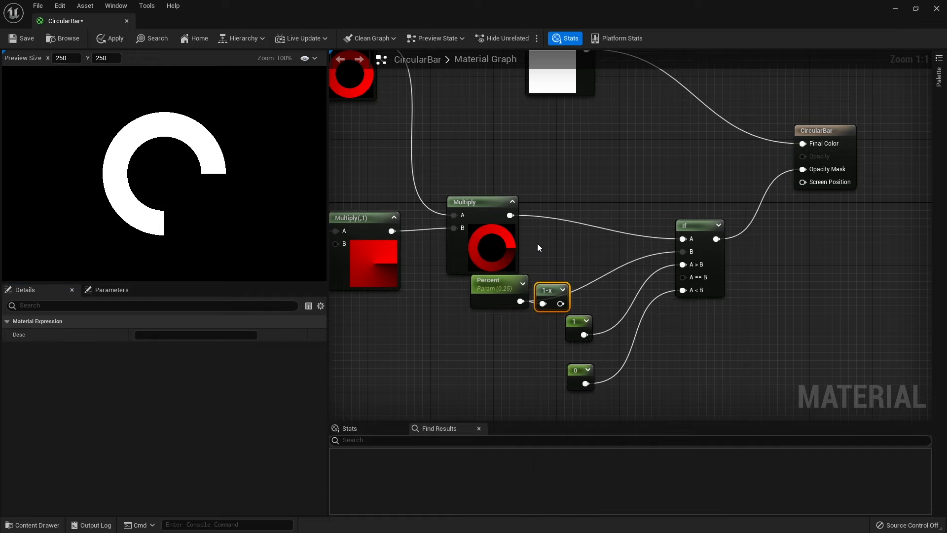
drag(560, 304, 683, 251)
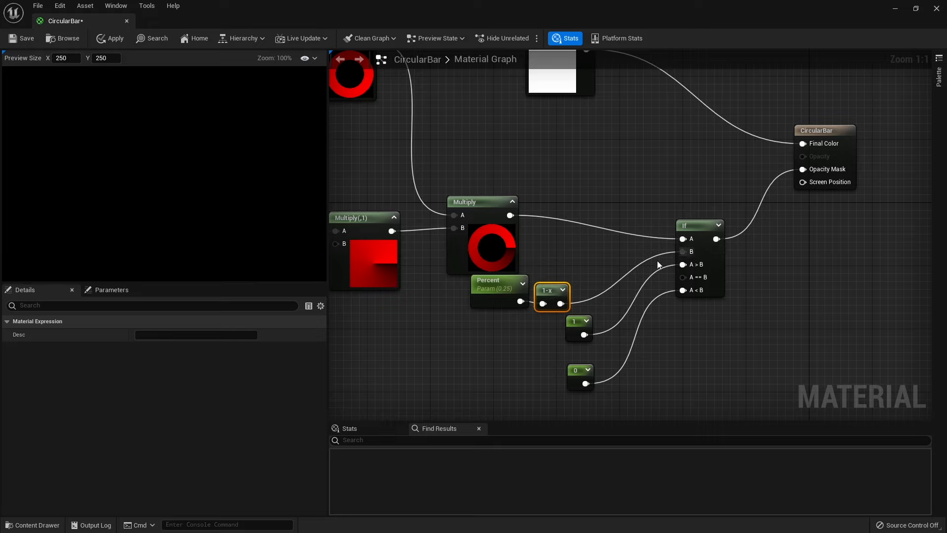
drag(546, 290, 585, 273)
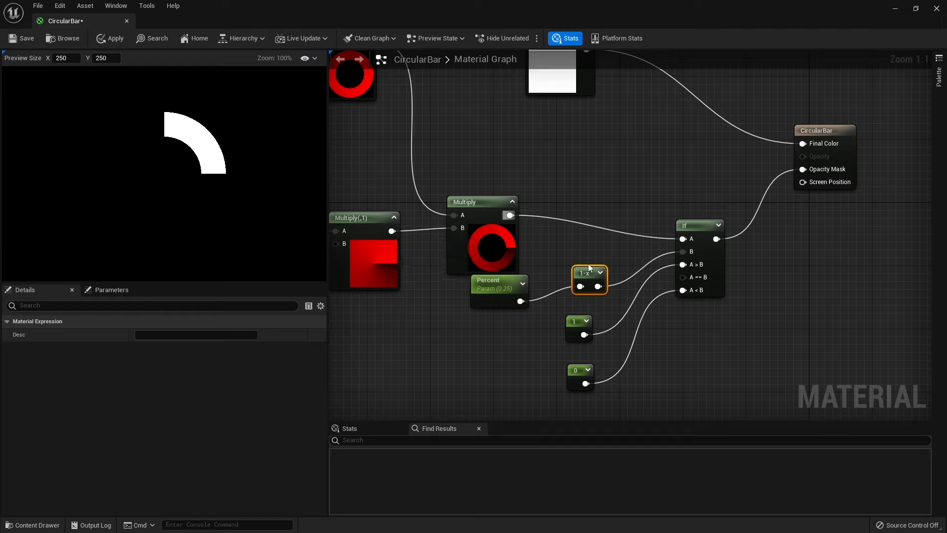
Step: Set the Percent parameter's default value to 1
click(526, 306)
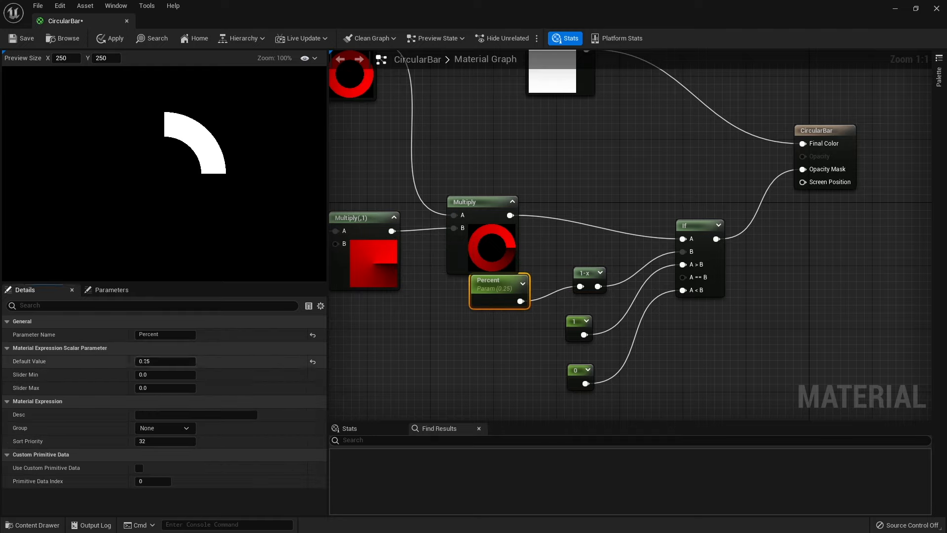
text(1)
key(Return)
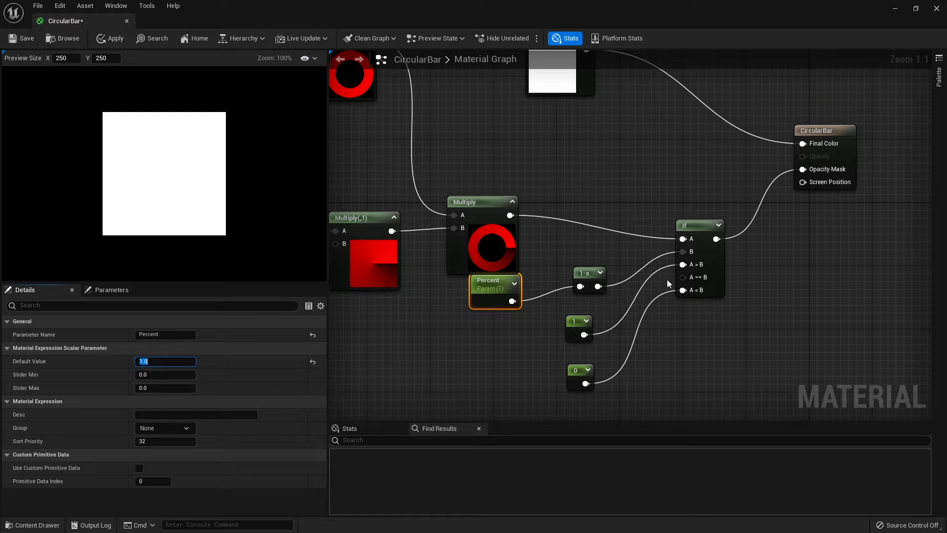
Step: Delete the Constant with value 1 and connect the ring's Subtract output to the If node's A > B input
click(572, 315)
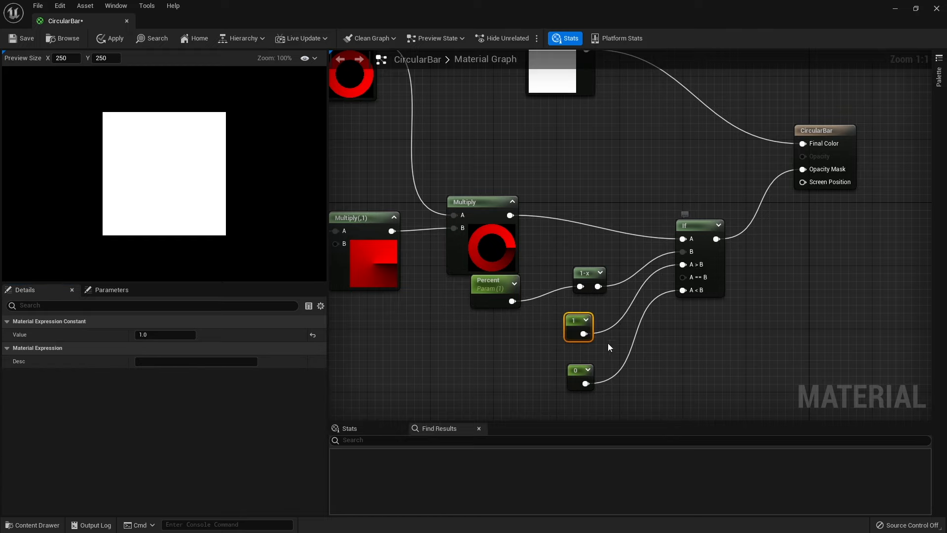
key(Delete)
right_drag(525, 217, 550, 294)
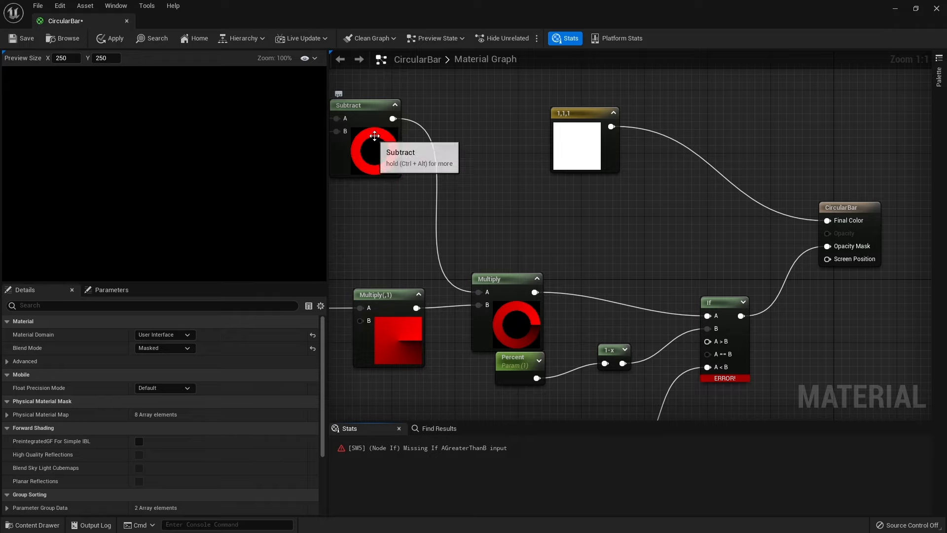
drag(393, 119, 726, 342)
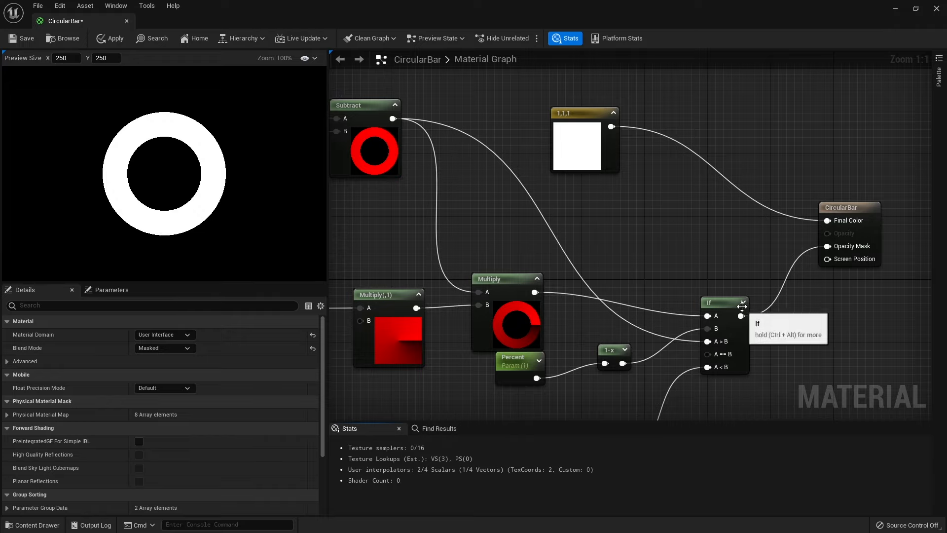
Step: Move the Percent parameter down, clear of the combined Multiply node
right_drag(522, 182, 565, 202)
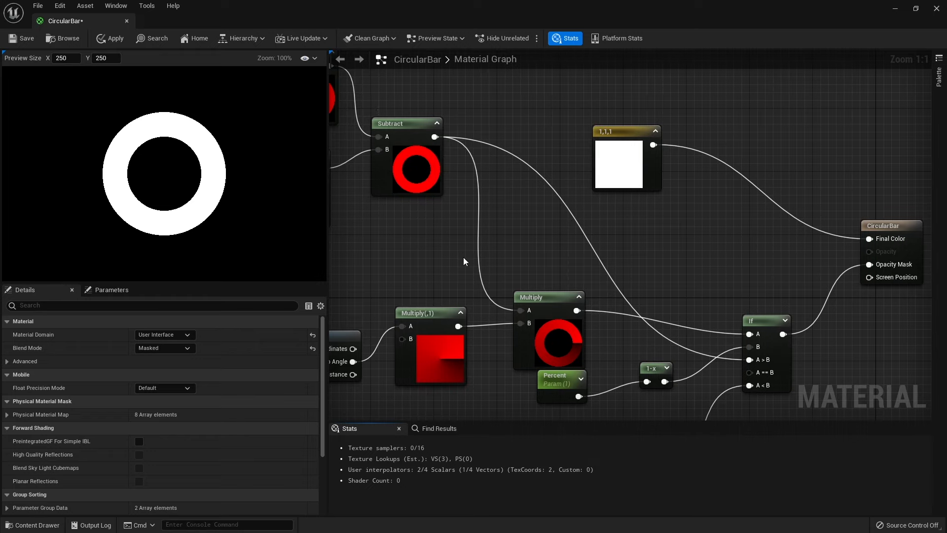
right_drag(463, 257, 461, 194)
drag(557, 318, 573, 342)
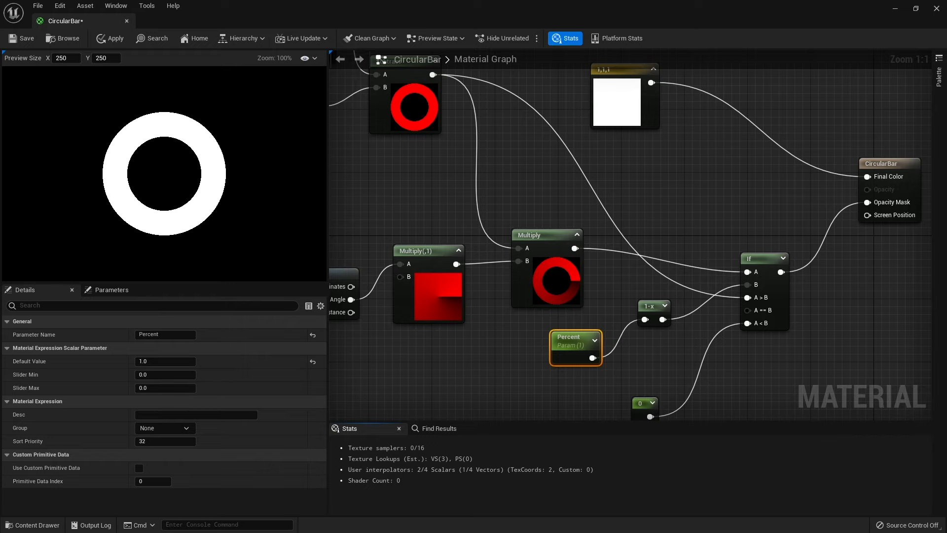
Step: Check the radius settings of the two SphereMask nodes that form the ring
right_drag(489, 271, 574, 352)
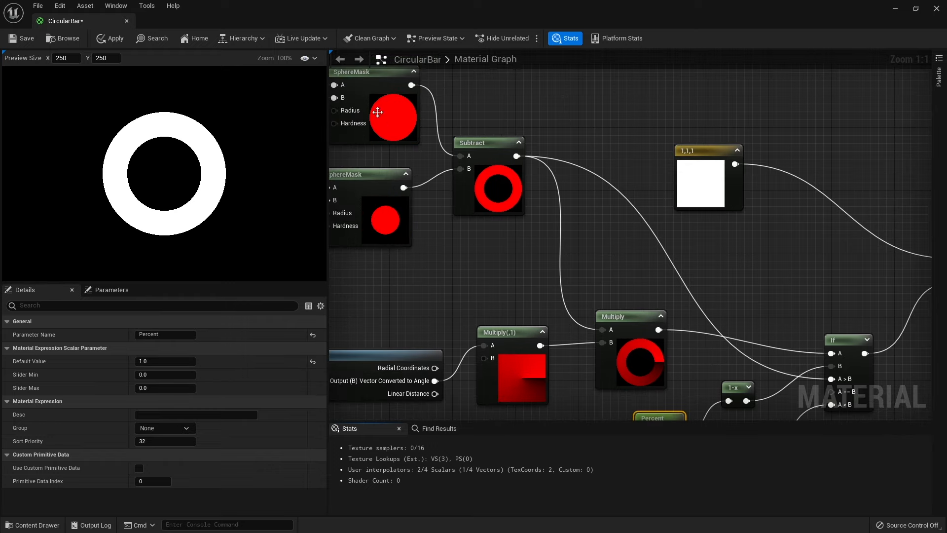
right_drag(373, 279, 508, 273)
right_drag(434, 354, 563, 388)
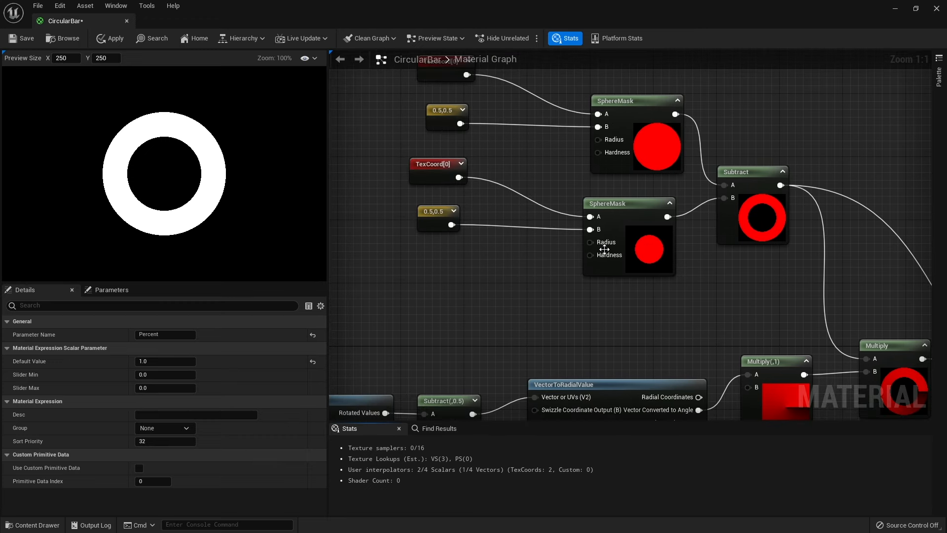
click(636, 152)
click(657, 232)
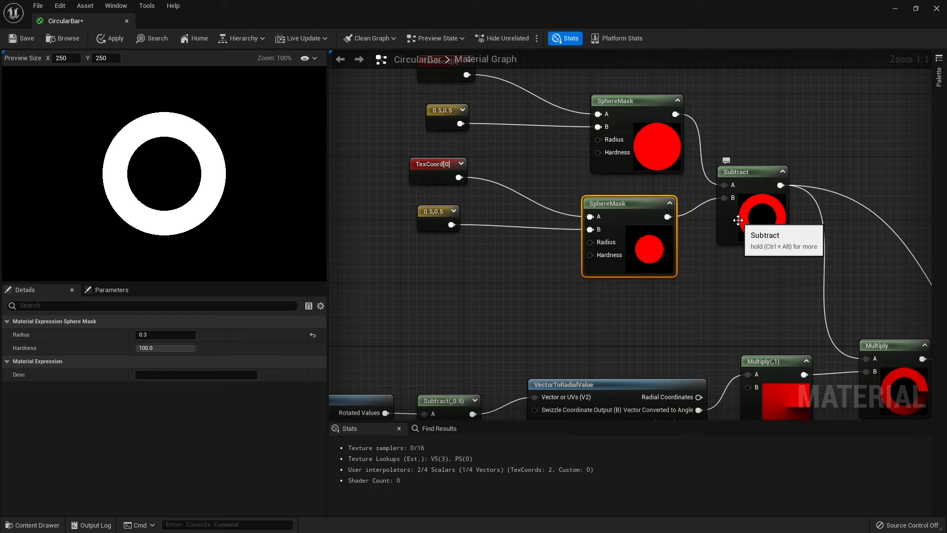
Step: Add a Constant with value 0.2 beneath the lower 0.5,0.5 vector node
right_drag(509, 278, 574, 252)
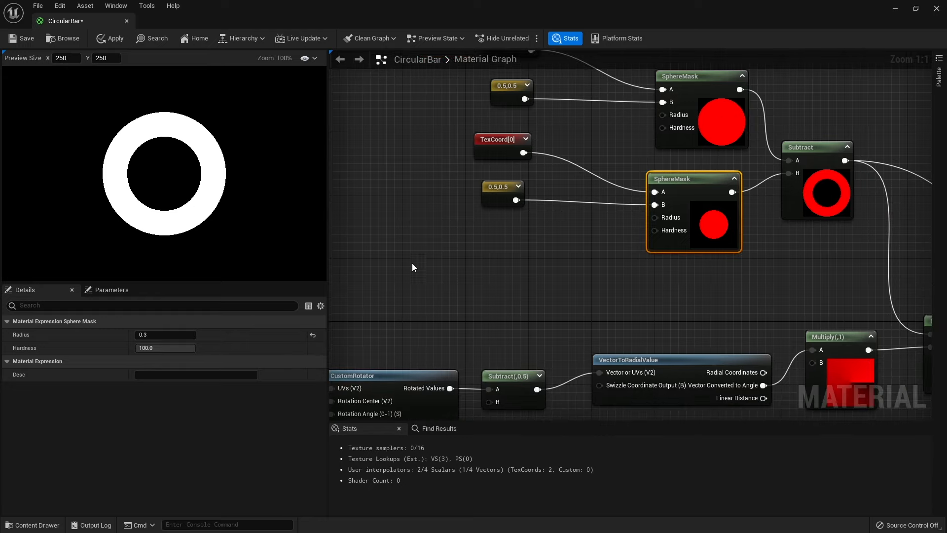
right_click(430, 250)
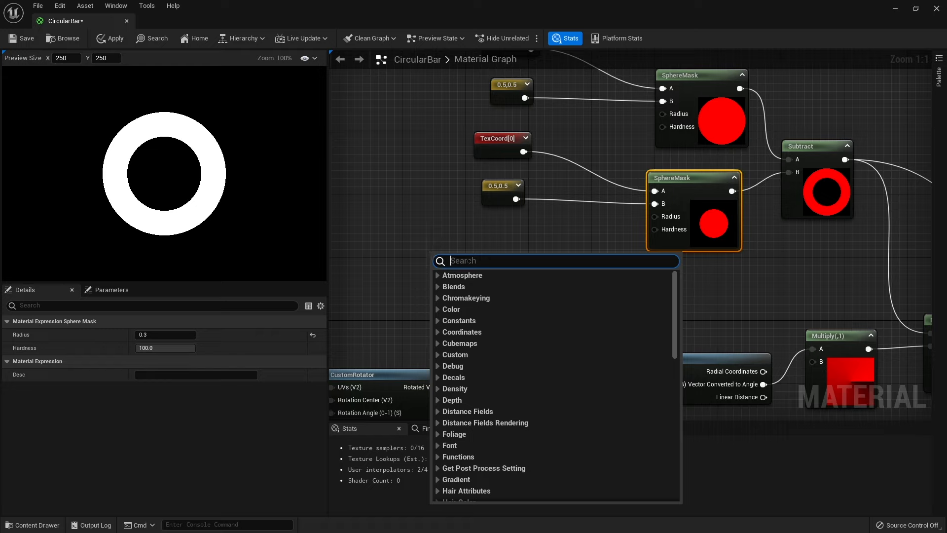
click(439, 233)
key(1)
click(438, 241)
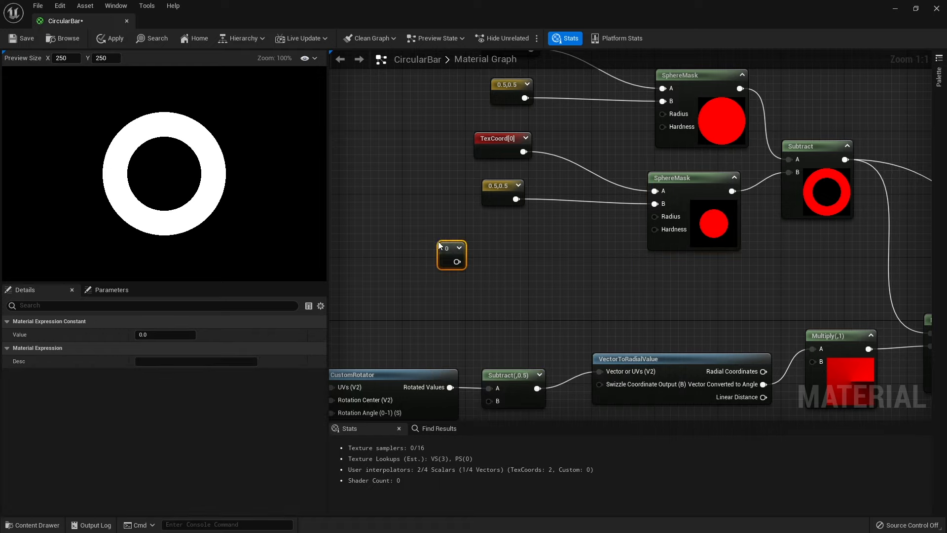
click(165, 334)
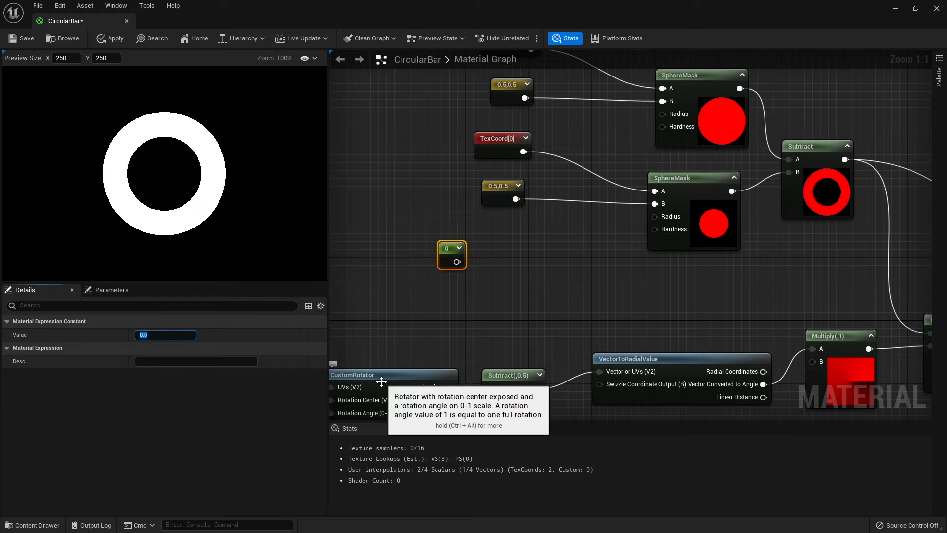
text(0.2)
key(Return)
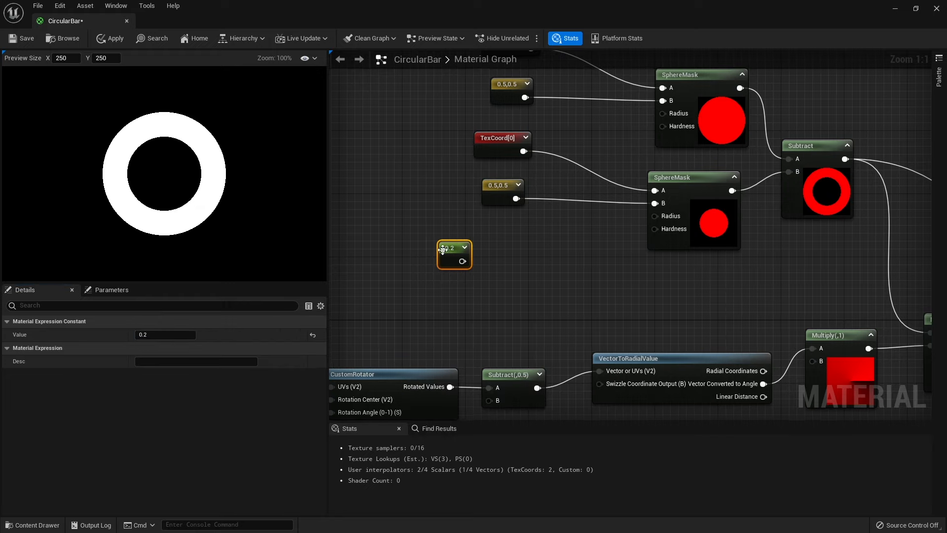
Step: Convert the 0.2 Constant to a parameter named LineThickness and shift it slightly downward
right_click(442, 249)
click(468, 276)
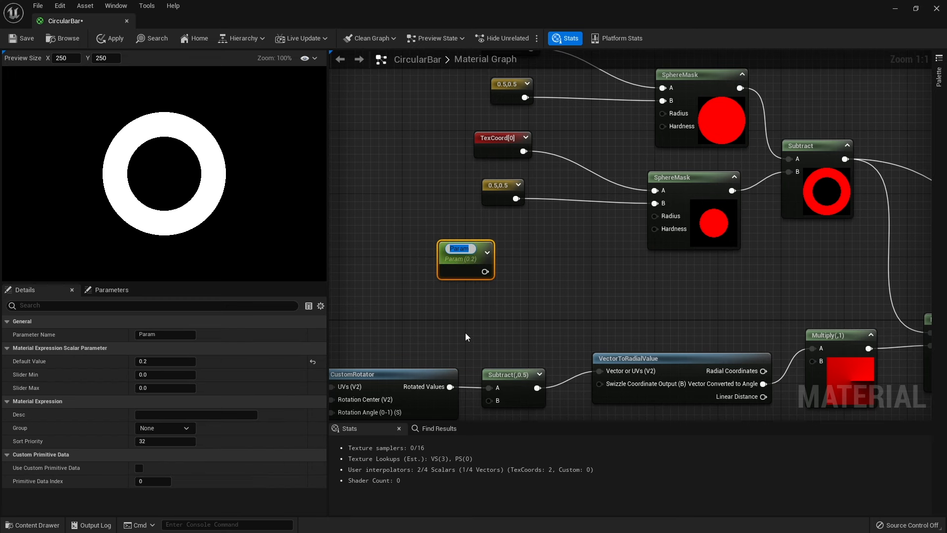
text(LineThickness)
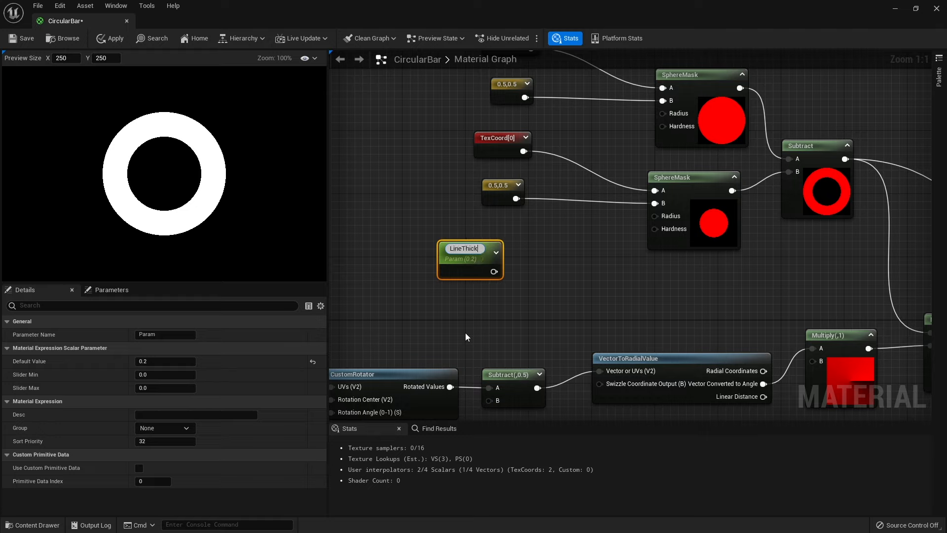
key(Return)
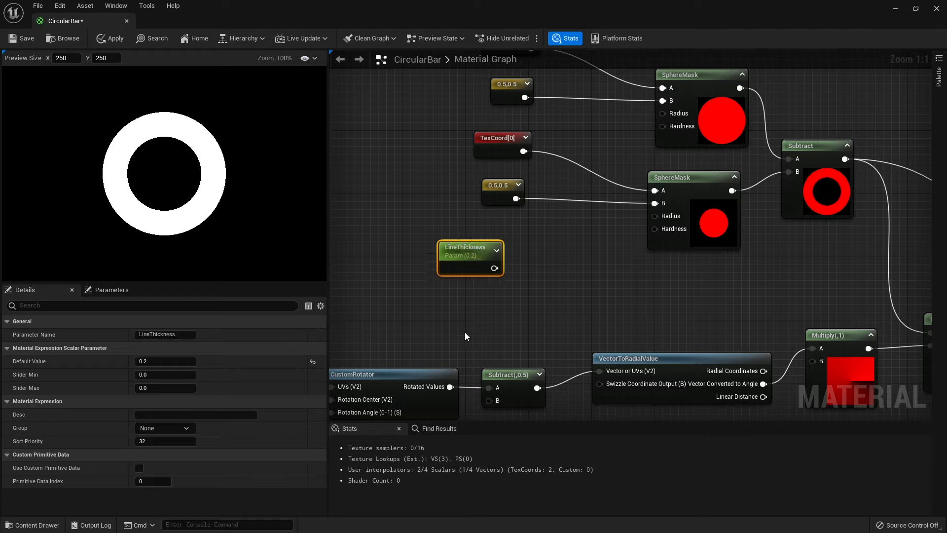
drag(496, 268, 492, 284)
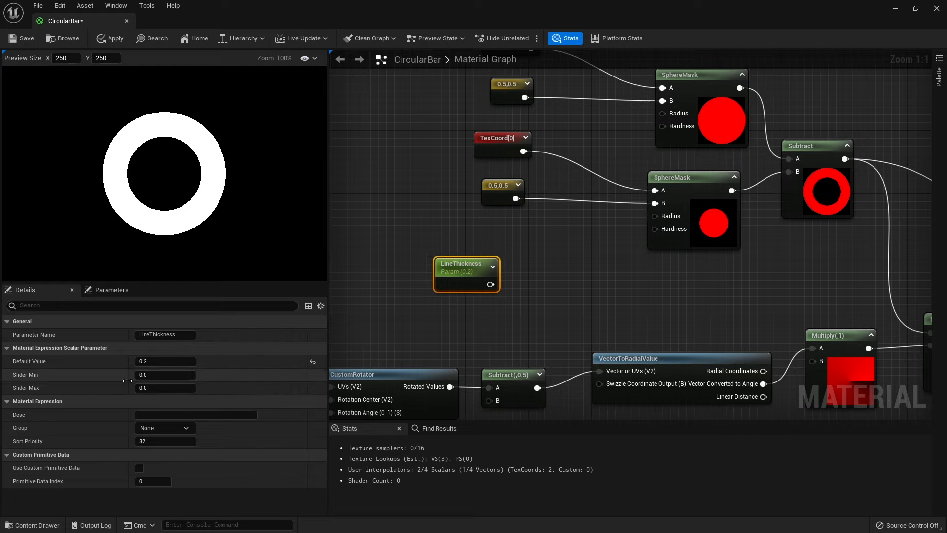
Step: Set LineThickness's Slider Max to 0.5 and move the node farther left in the graph
click(164, 374)
key(Tab)
key(Return)
click(507, 285)
drag(469, 279, 430, 264)
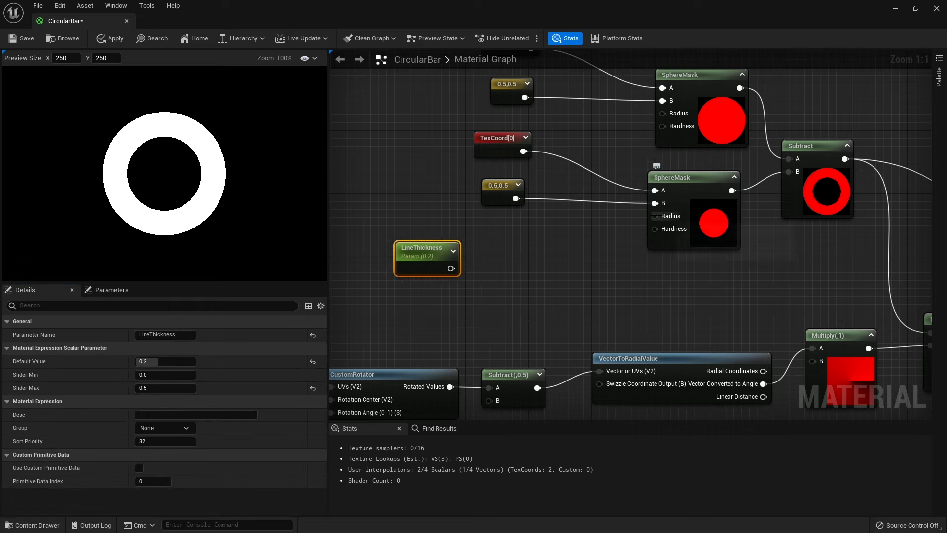
drag(428, 262, 429, 286)
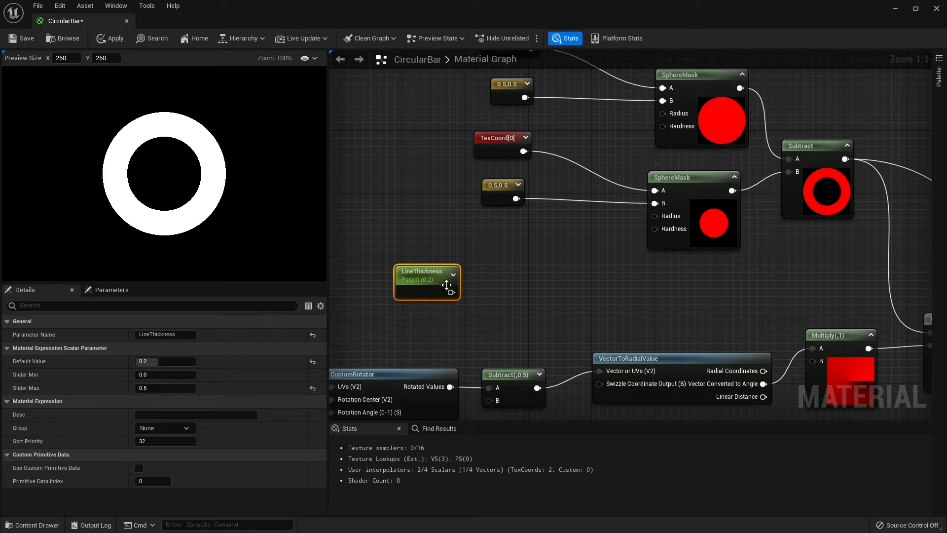
Step: Add a Subtract node after LineThickness and feed the parameter into its B input
click(707, 211)
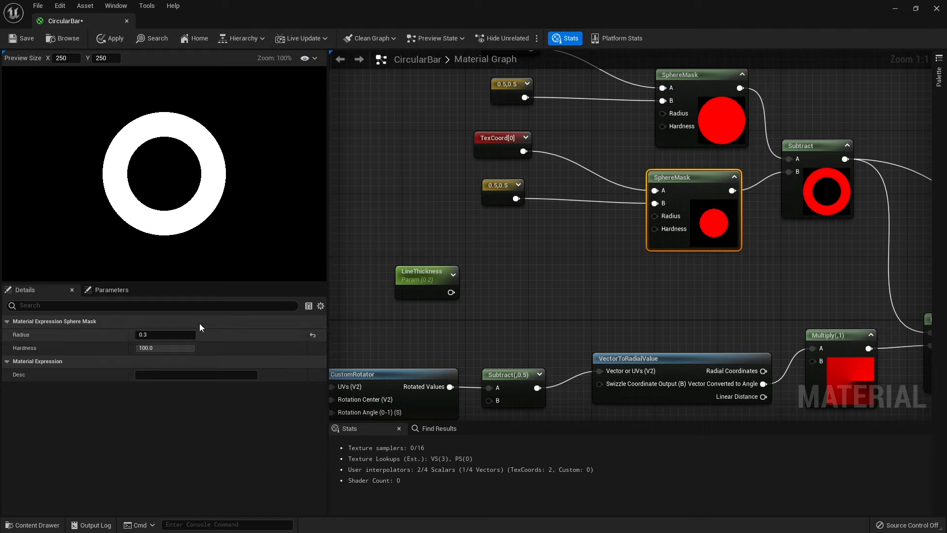
drag(428, 279, 486, 280)
text(subtract)
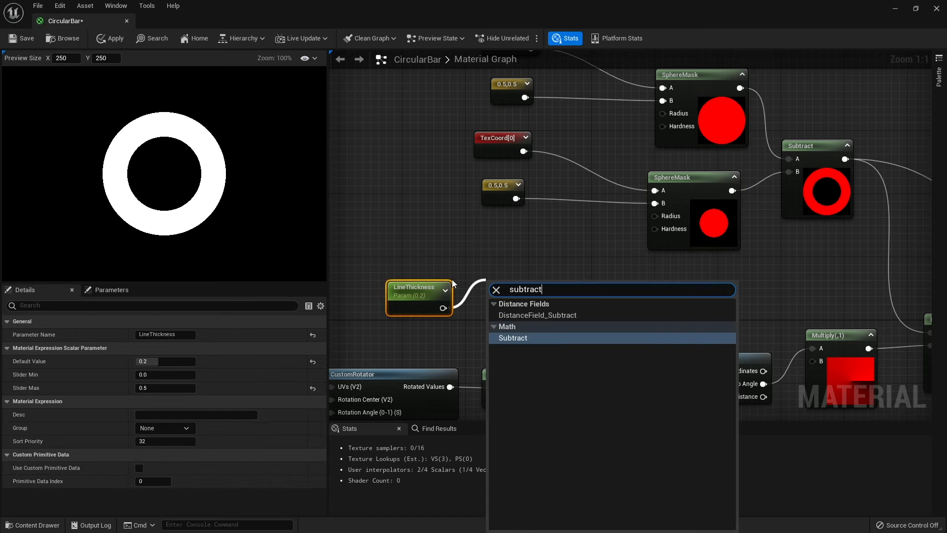
key(Return)
ctrl+drag(493, 300, 501, 271)
Step: Set the new Subtract node's Const A to 0.5 and connect its output to the lower SphereMask's Radius input
click(166, 348)
click(168, 338)
click(470, 323)
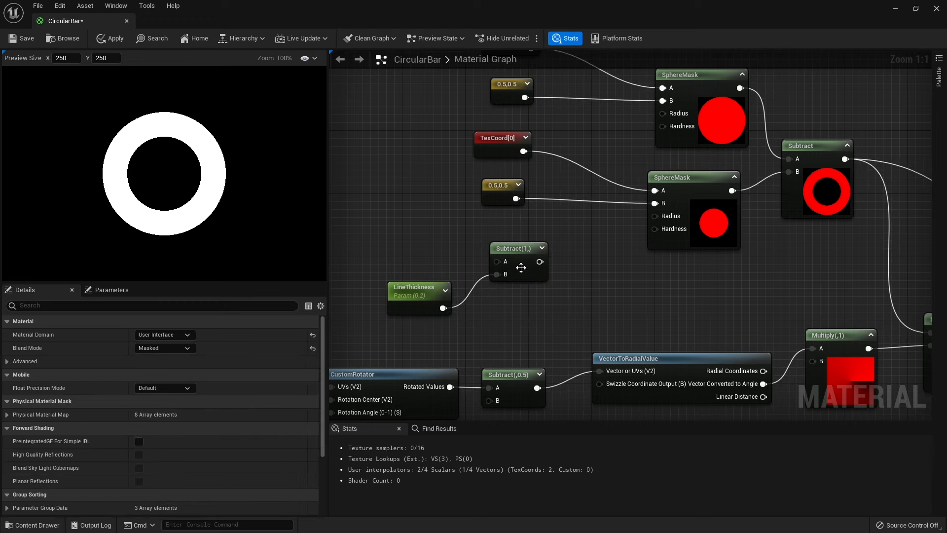
click(516, 259)
click(165, 334)
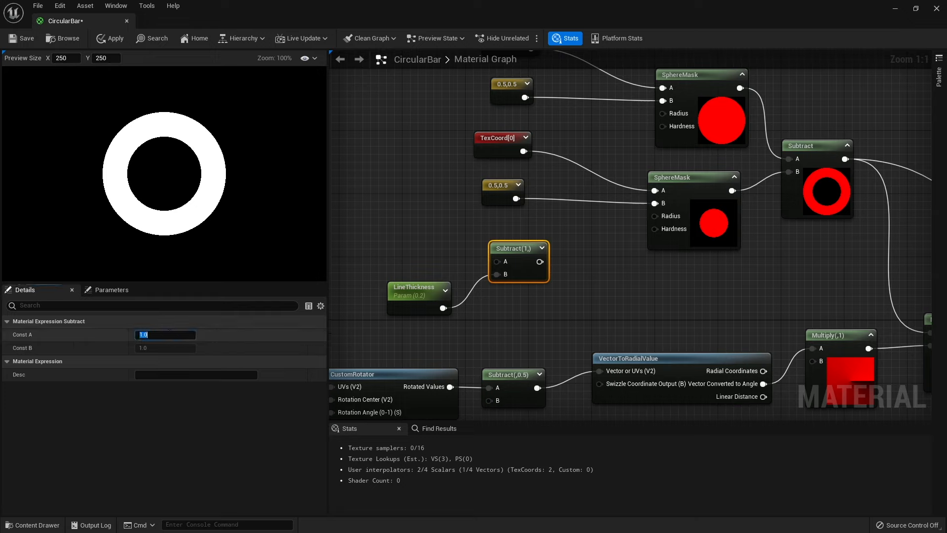
text(0.5)
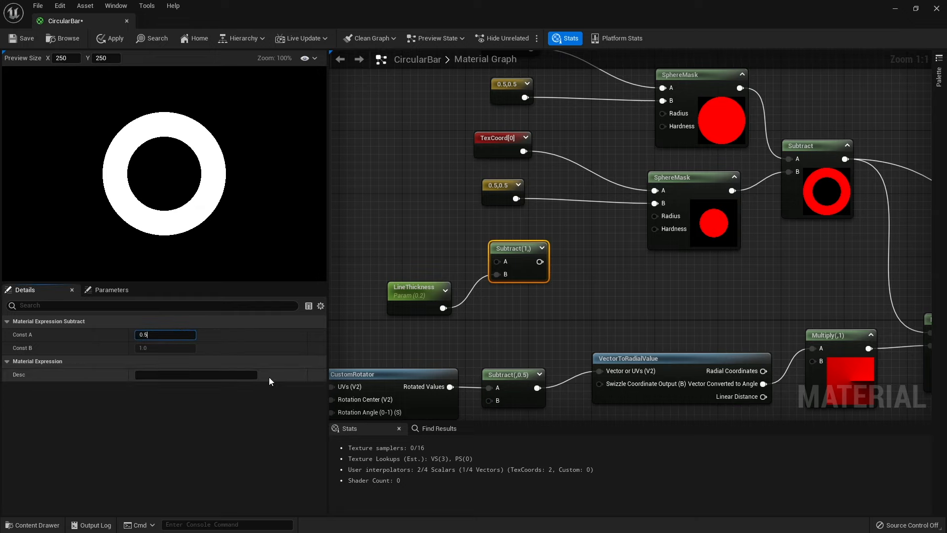
key(Return)
drag(546, 262, 654, 216)
click(599, 264)
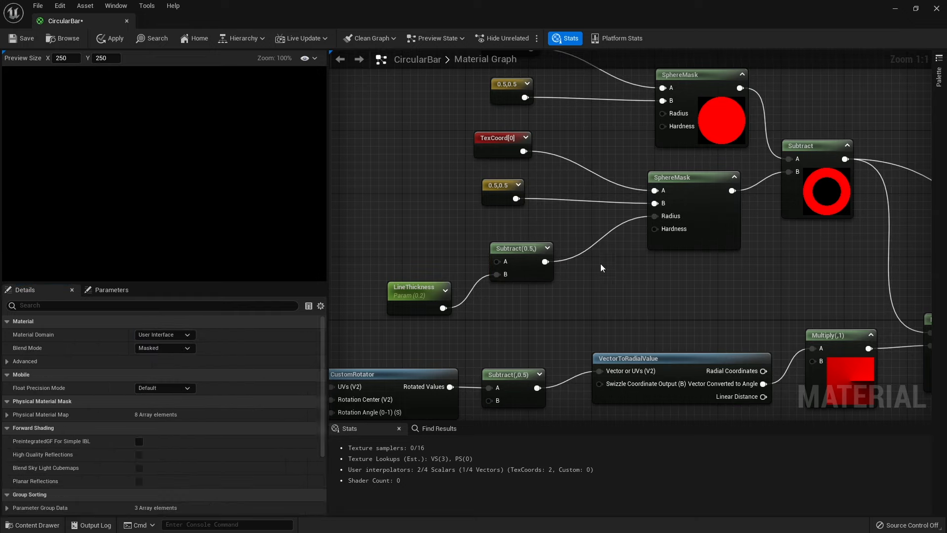
Step: Try other LineThickness default values to test the ring width, and set the default back to 0.2
click(417, 296)
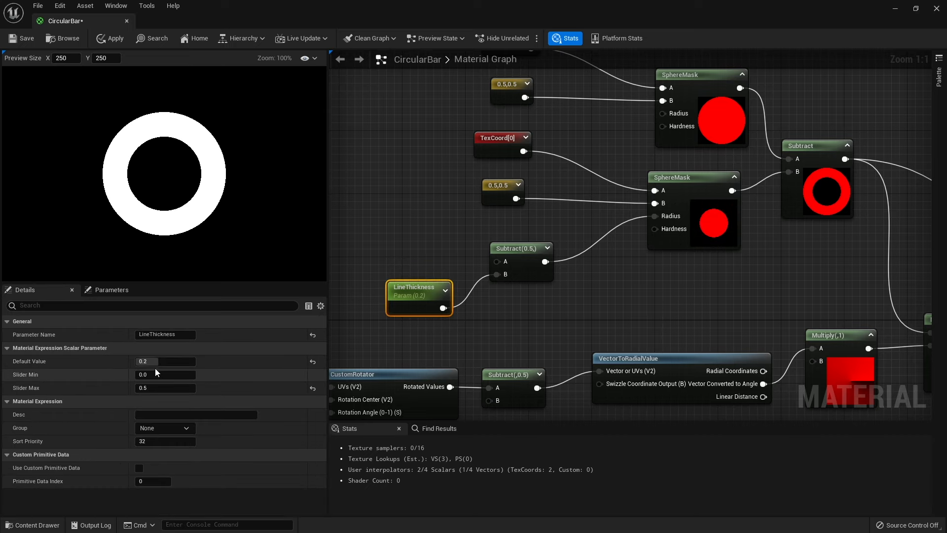
mouse_move(156, 362)
mouse_down()
mouse_move(189, 364)
mouse_move(164, 363)
mouse_up()
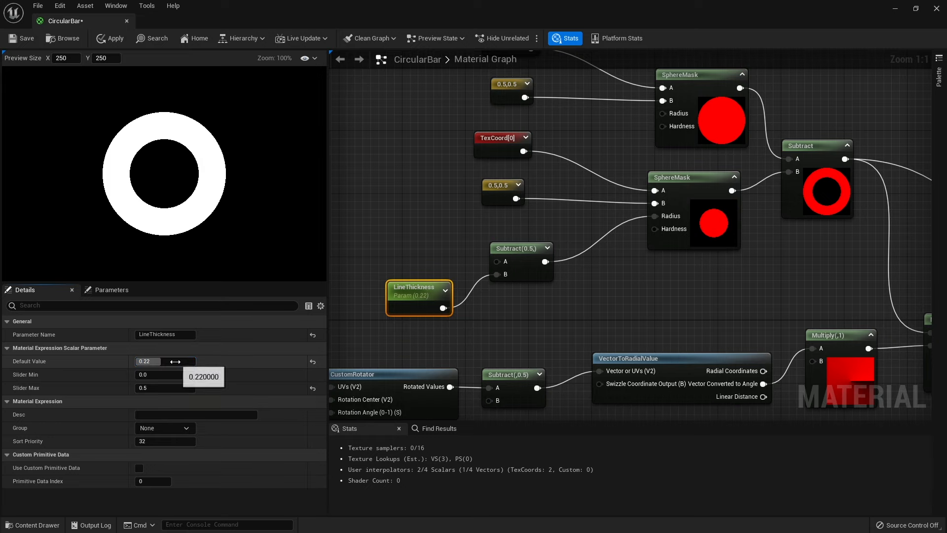
click(169, 362)
text(0.2)
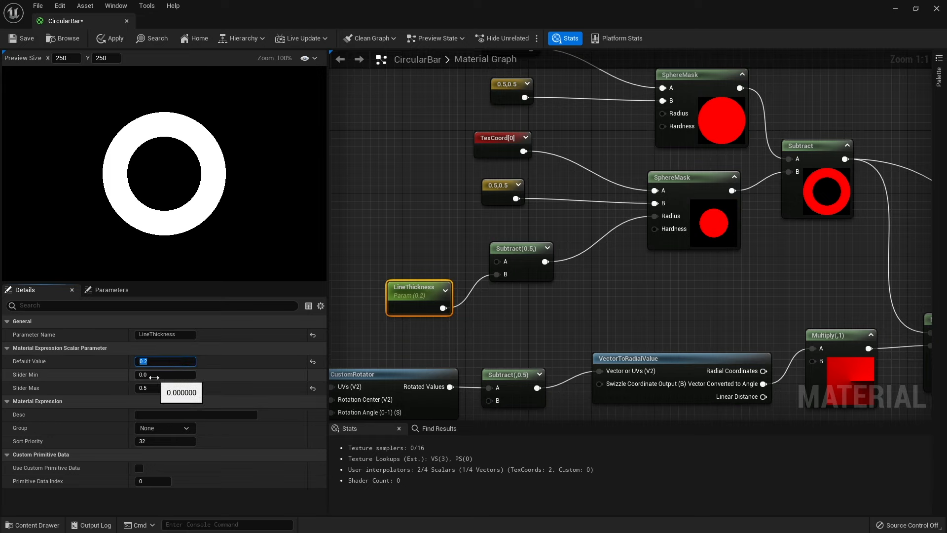
Step: Apply the changes made to the CircularBar material
click(421, 229)
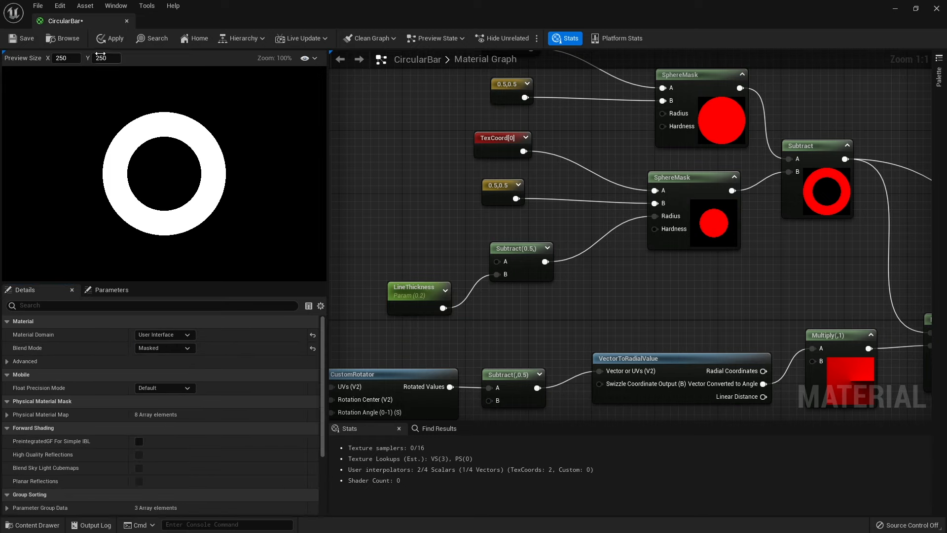
click(108, 40)
right_click(599, 212)
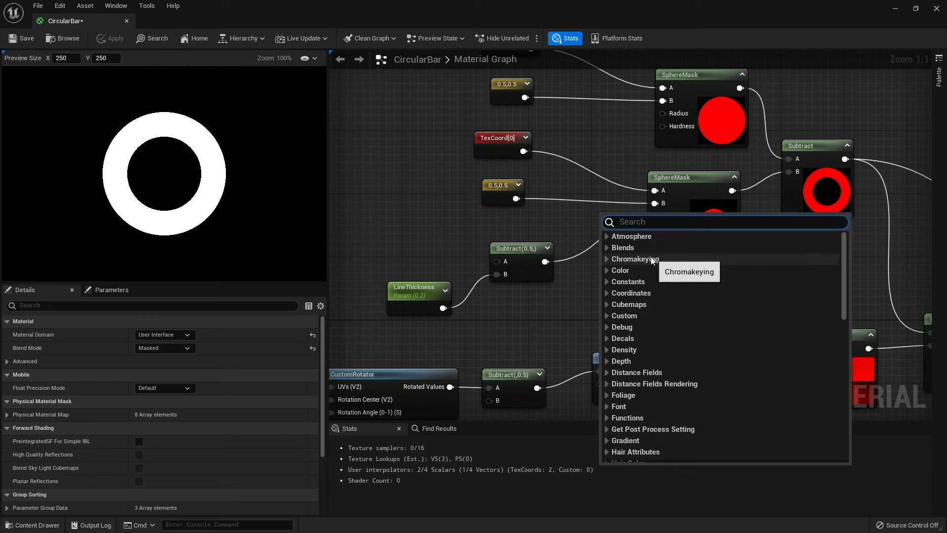
Step: Close the material editor and create a material instance from the CircularBar material in the USerInterface folder
right_drag(555, 302, 391, 291)
scroll(439, 280, down, 5)
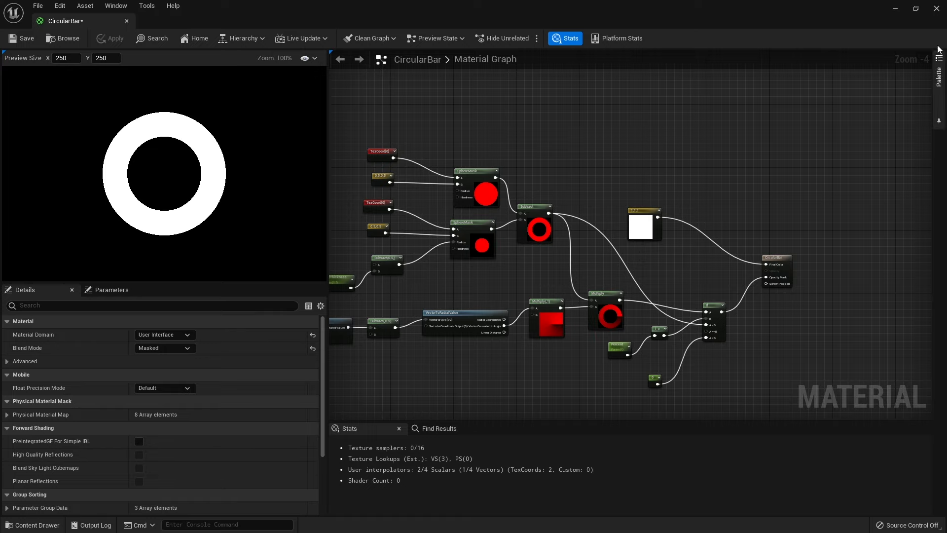
click(936, 8)
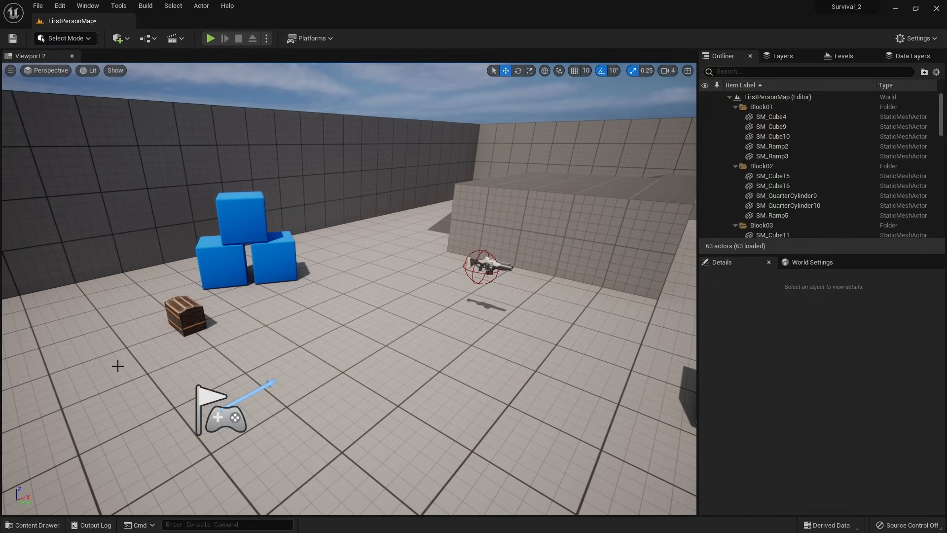
click(32, 525)
right_click(238, 368)
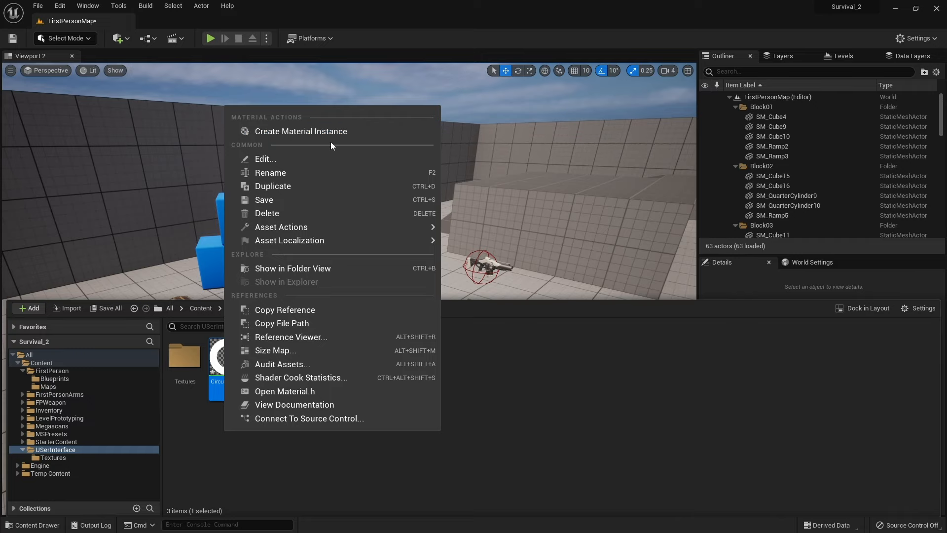
click(289, 131)
Step: Open the new CircularBar material instance to check its exposed scalar parameters, and close it
click(257, 351)
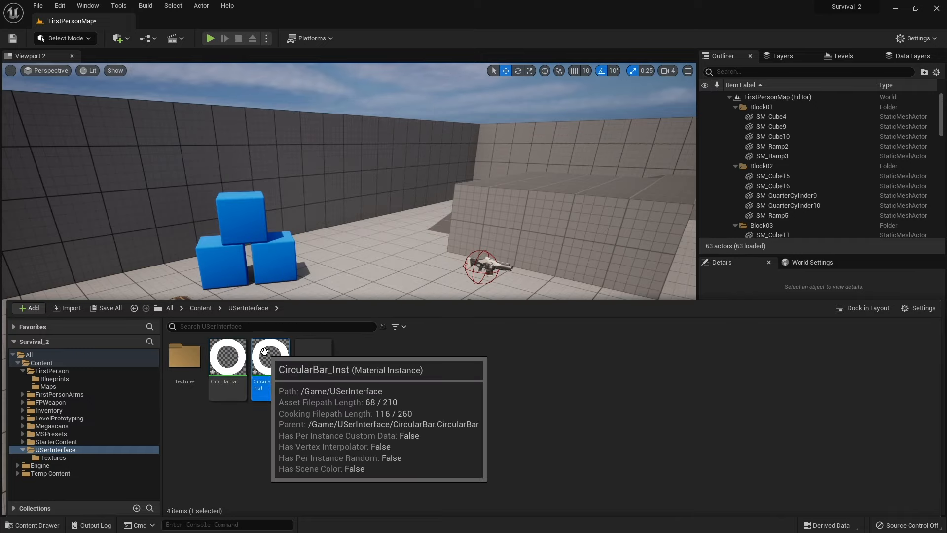
double_click(257, 351)
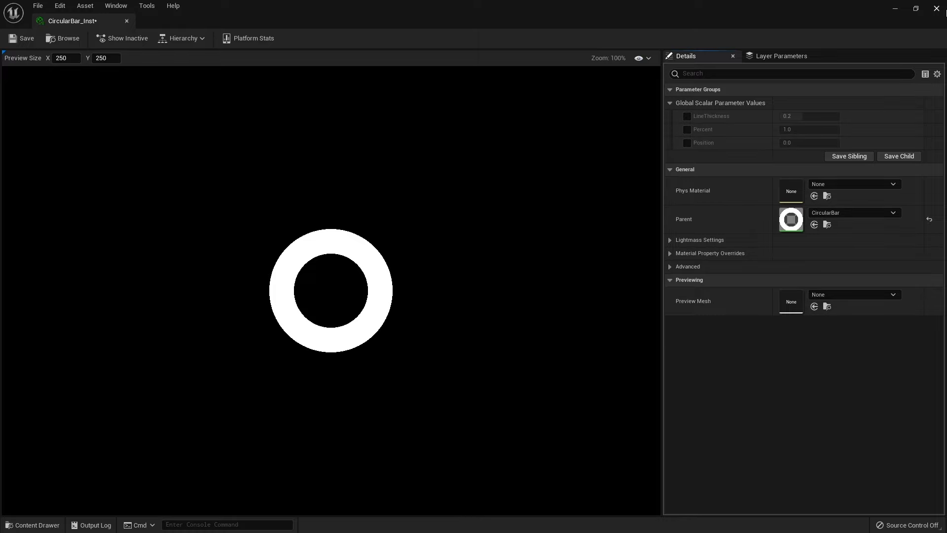
click(937, 9)
Step: Create a Widget Blueprint based on User Widget in the USerInterface folder and name it W_StatBar
click(32, 525)
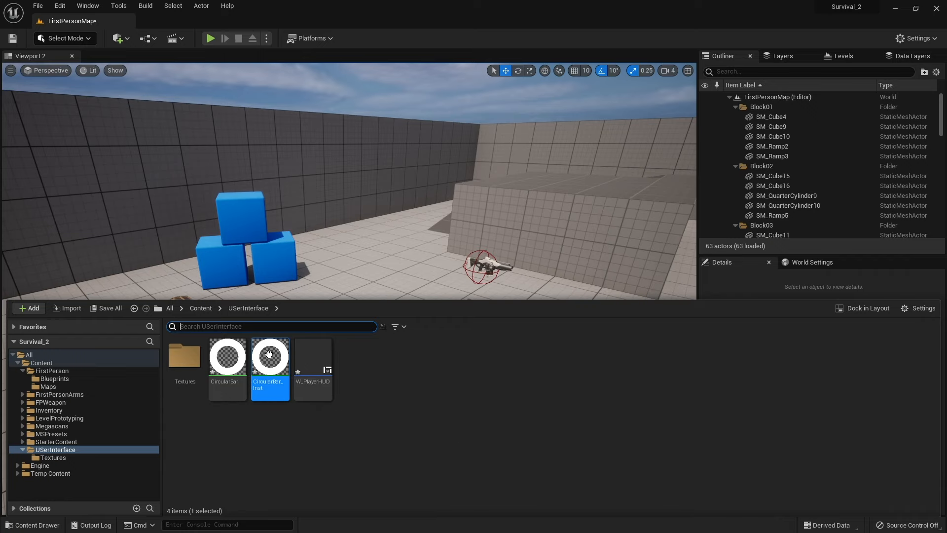
right_click(356, 375)
mouse_move(448, 266)
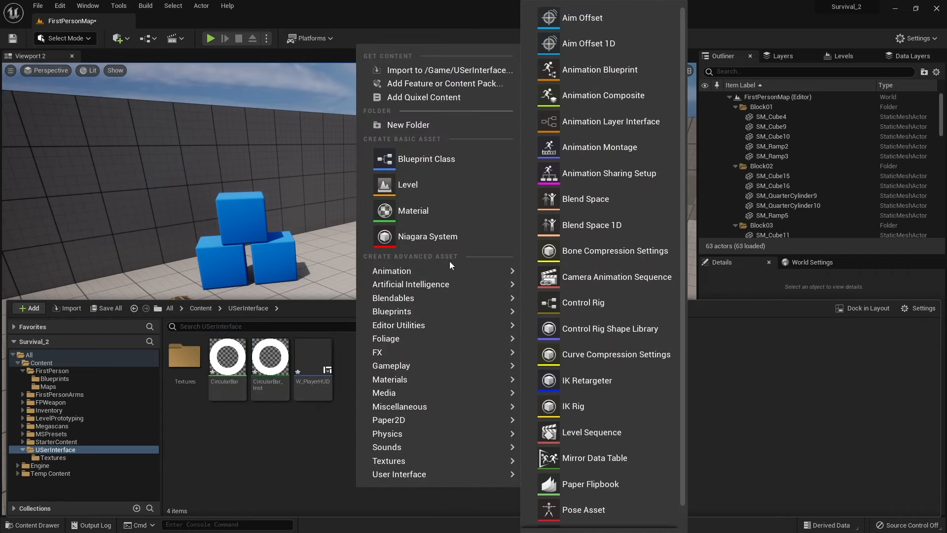
mouse_move(412, 475)
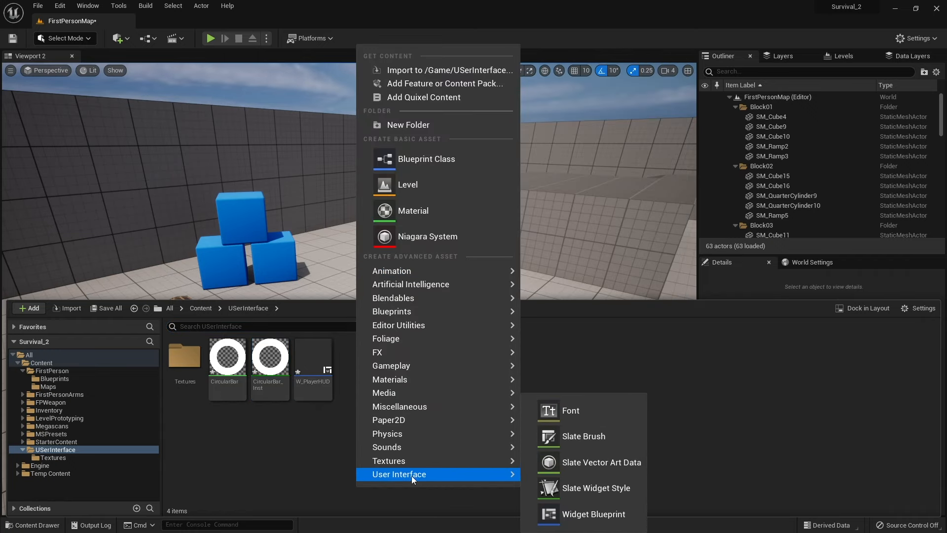
click(582, 509)
click(345, 148)
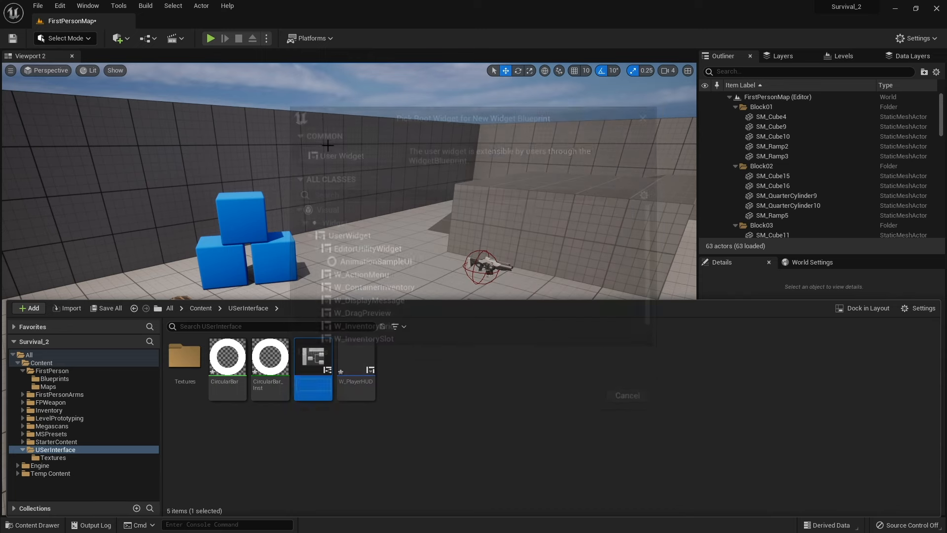
text(W_StatBar)
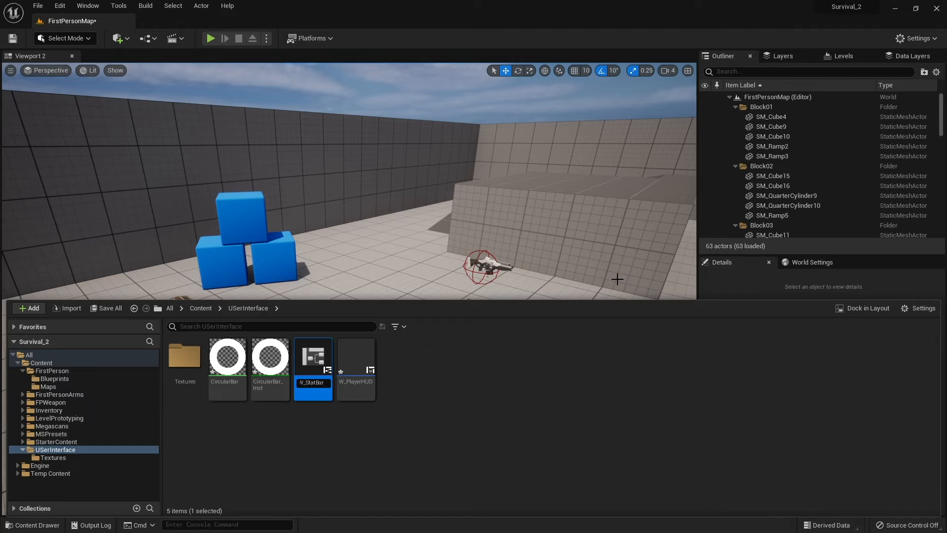
key(Return)
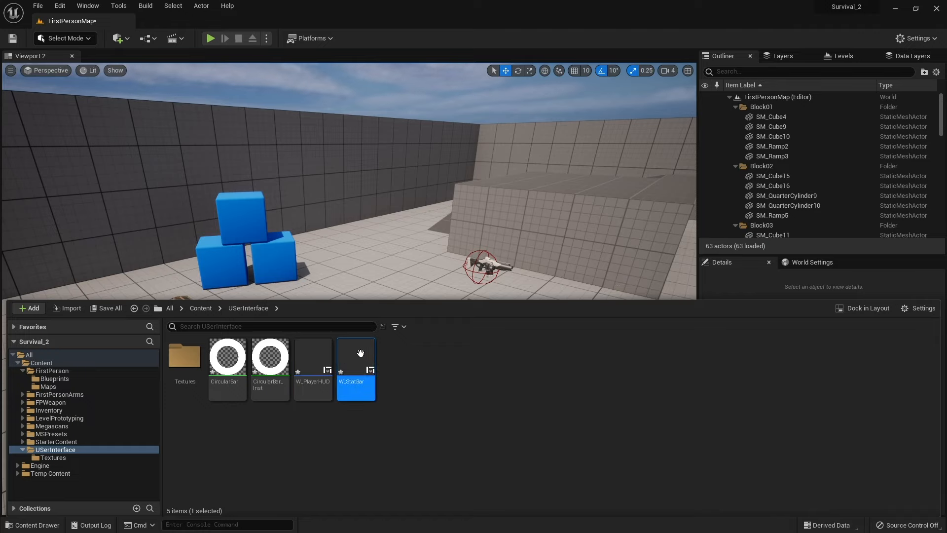
Step: Open the W_StatBar widget and add an Overlay as its root element
click(140, 250)
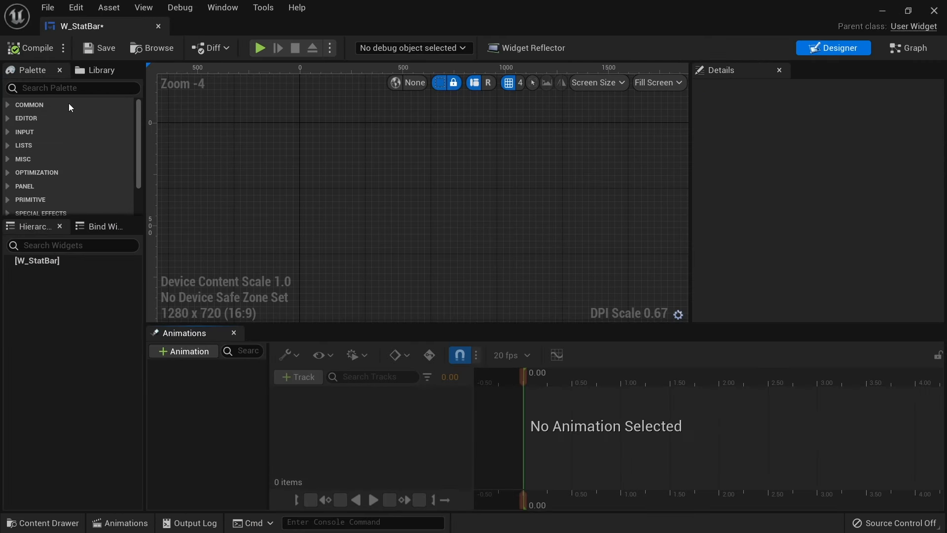
click(55, 85)
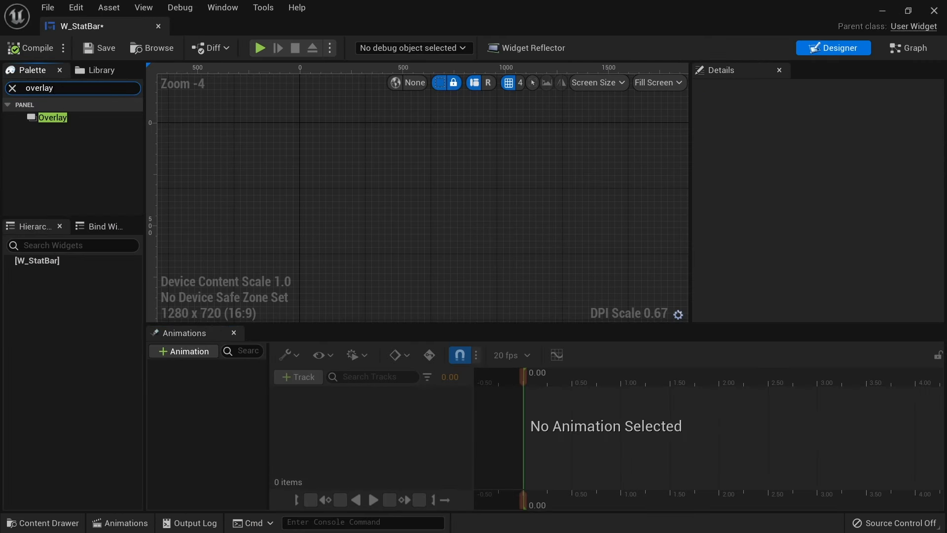
drag(51, 124, 55, 261)
scroll(395, 185, down, 3)
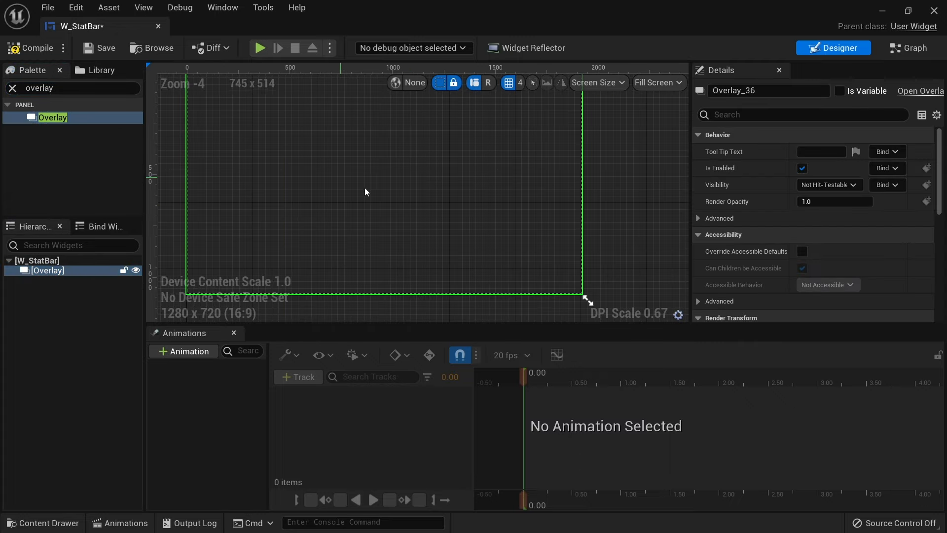
Step: Add an Image named IMG_Bar inside the Overlay and make it fill the slot horizontally and vertically
click(13, 89)
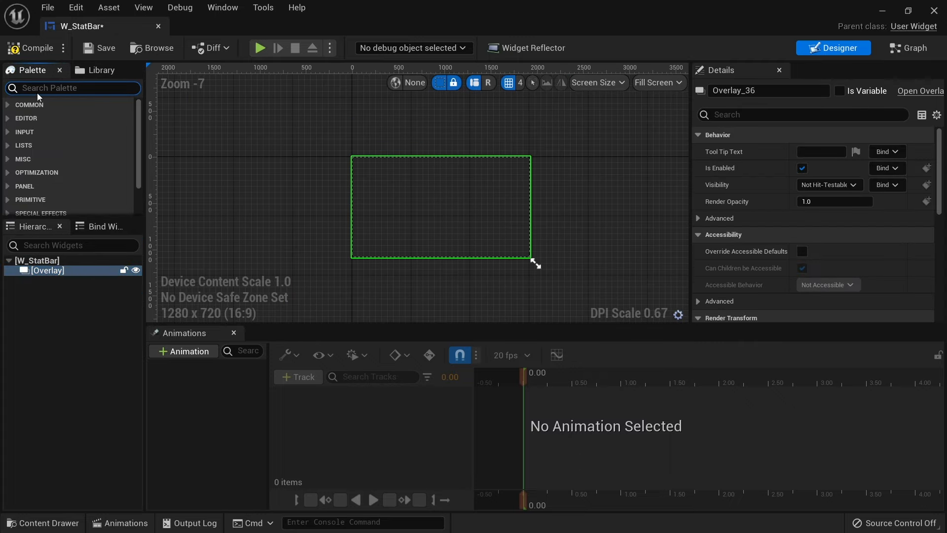
text(image)
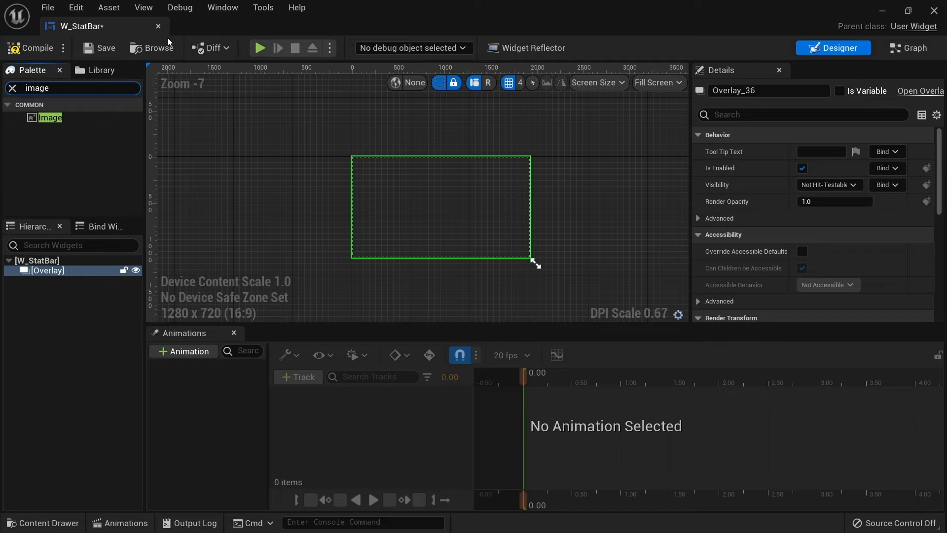
drag(41, 120, 49, 271)
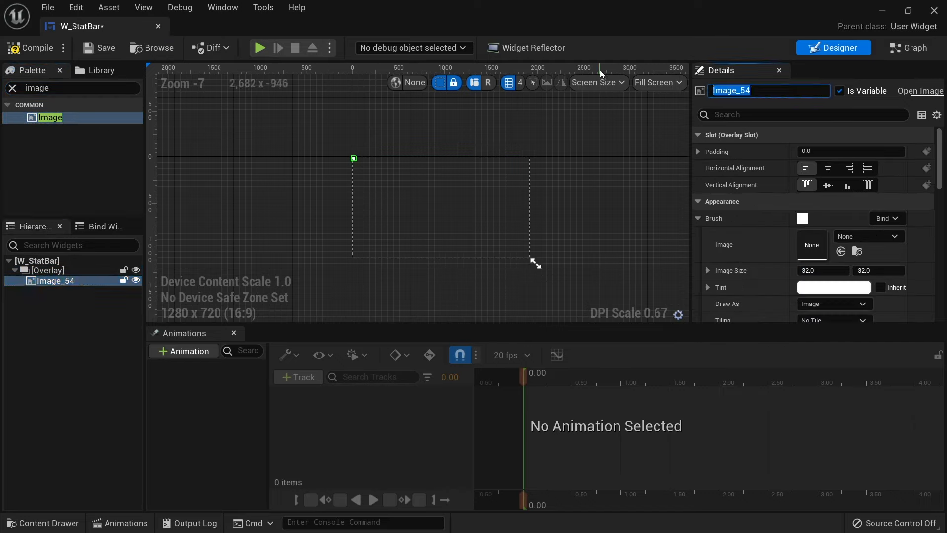
text(IMG_Bar)
key(Return)
click(869, 169)
click(869, 185)
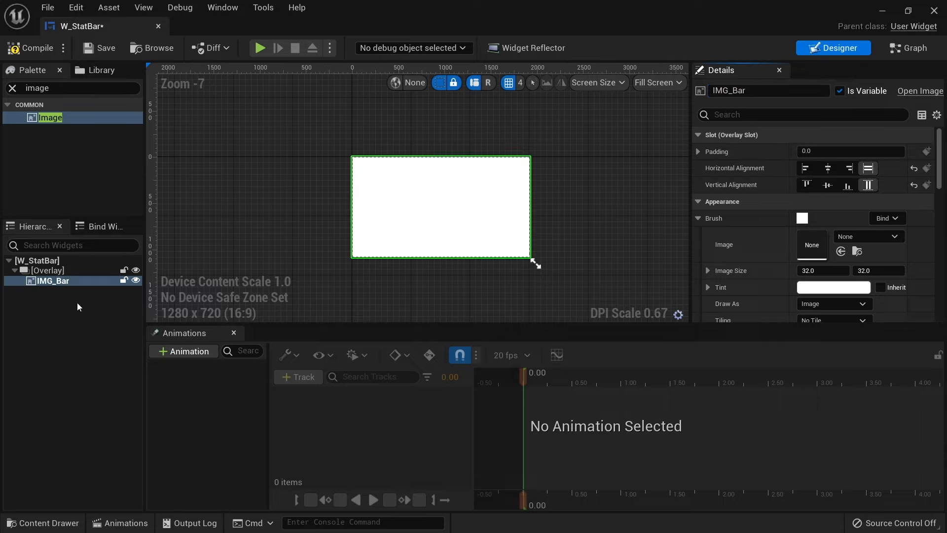
Step: Duplicate IMG_Bar within the Overlay, rename the copy IMG_Icon, and compile the widget
click(58, 280)
key(ctrl+d)
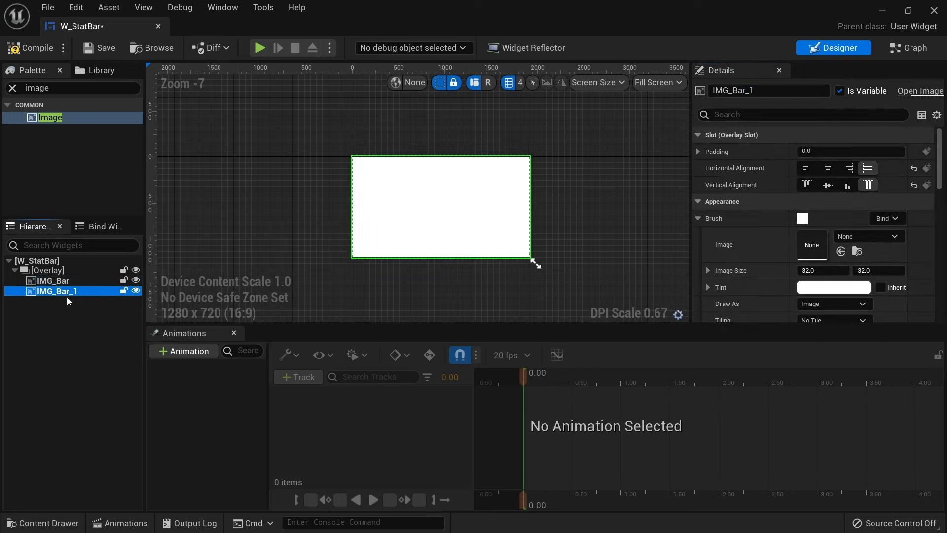
key(F2)
drag(62, 293, 113, 290)
text(Icon)
key(Return)
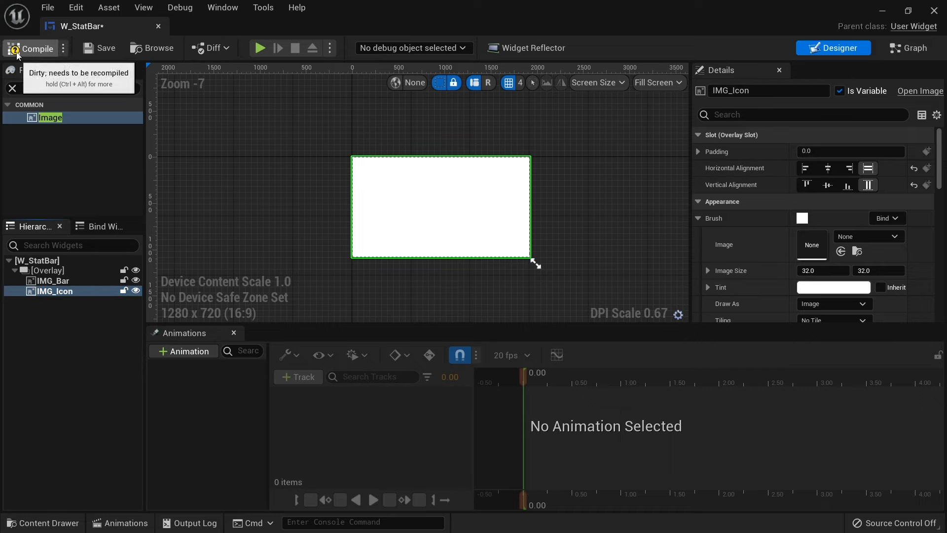
click(29, 48)
Step: Set IMG_Bar's brush image to the CircularBar_Inst material instance and compile the widget
click(48, 270)
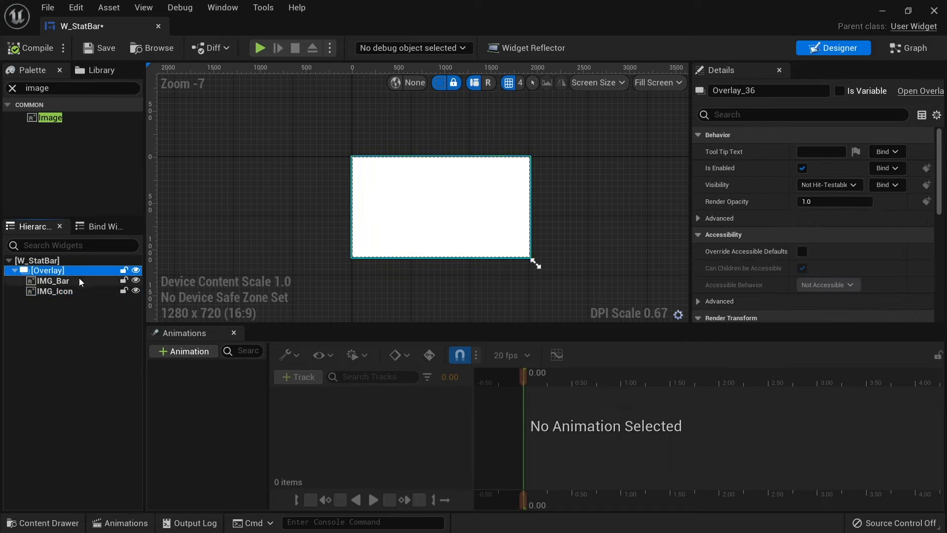
click(408, 242)
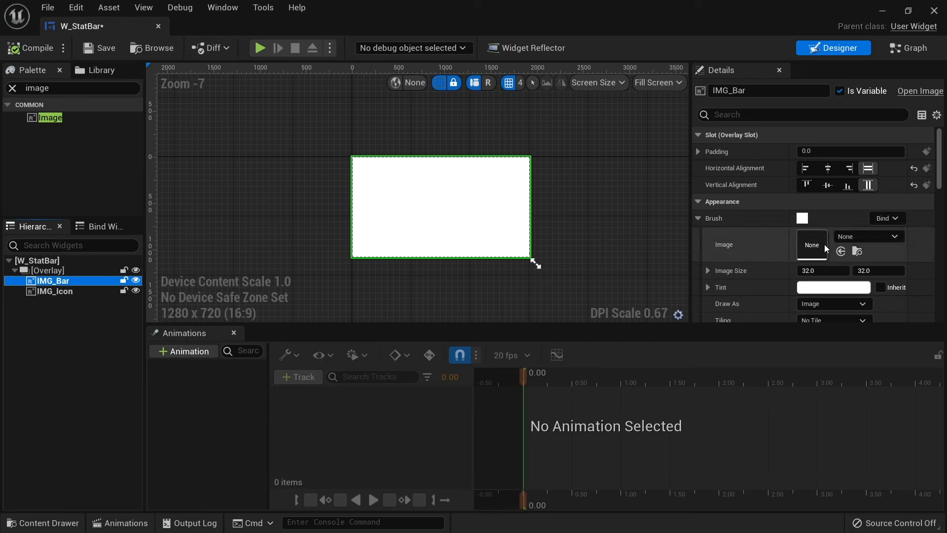
click(838, 237)
text(circul)
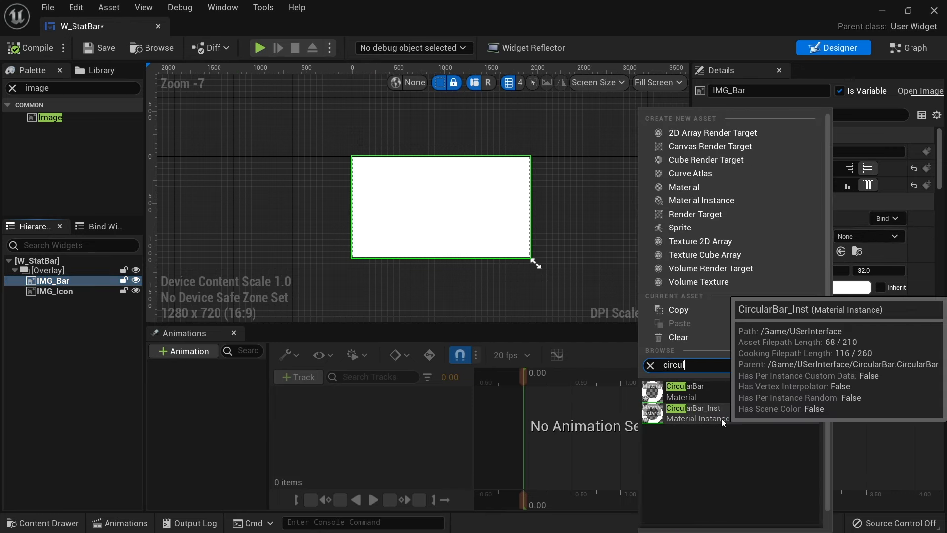
click(718, 413)
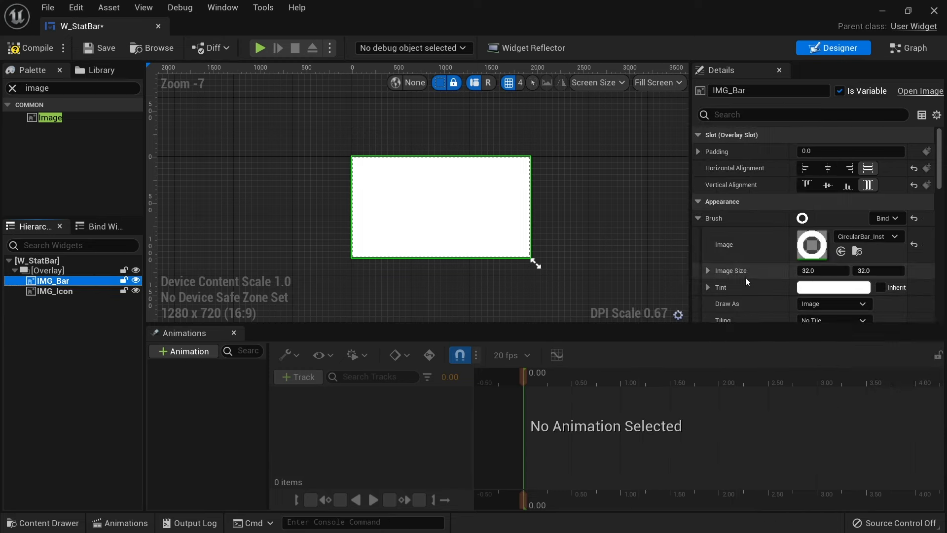
scroll(723, 282, down, 2)
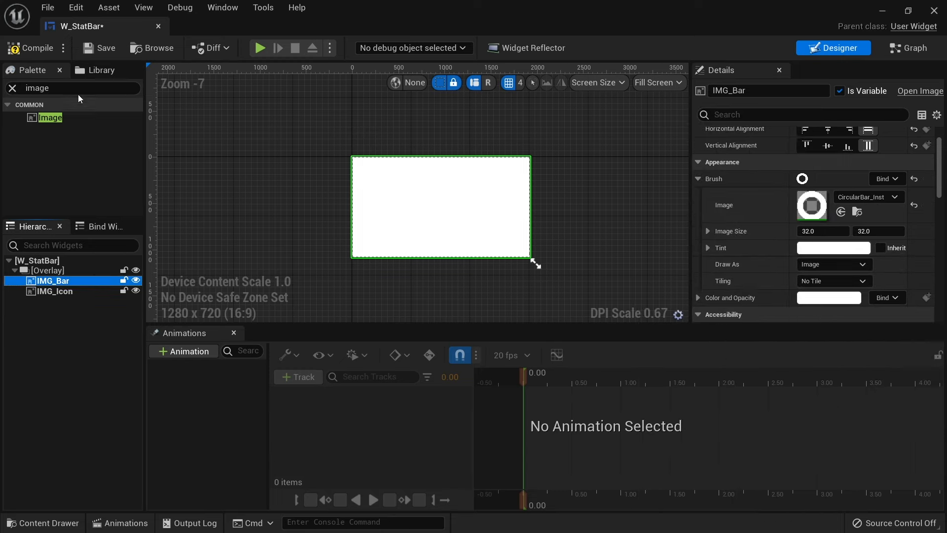
click(31, 48)
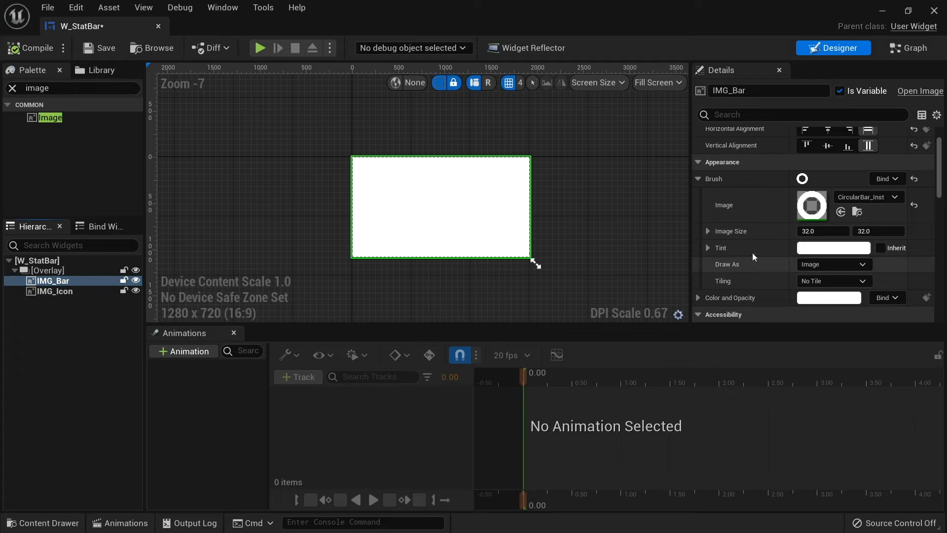
Step: Set IMG_Icon's brush image to the hearts texture, and compile and save W_StatBar
click(54, 291)
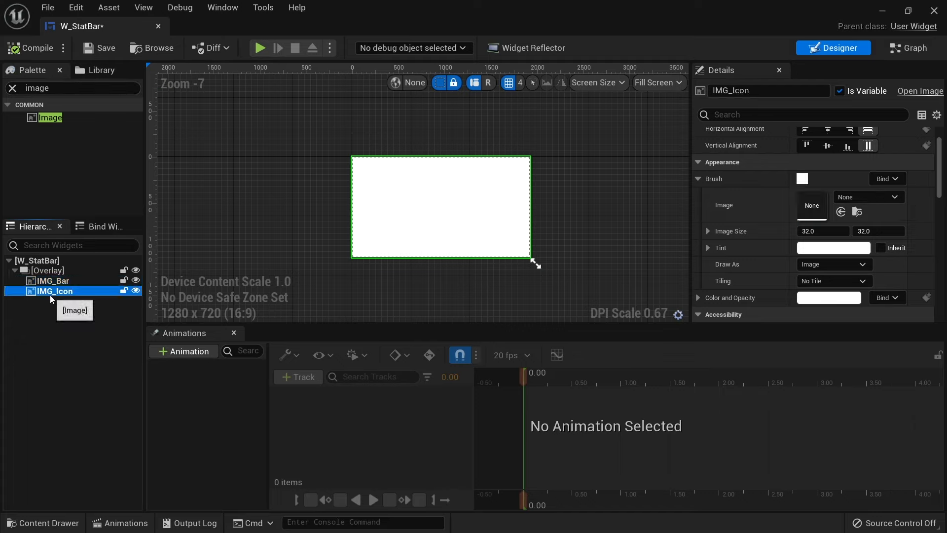
click(840, 198)
text(heart)
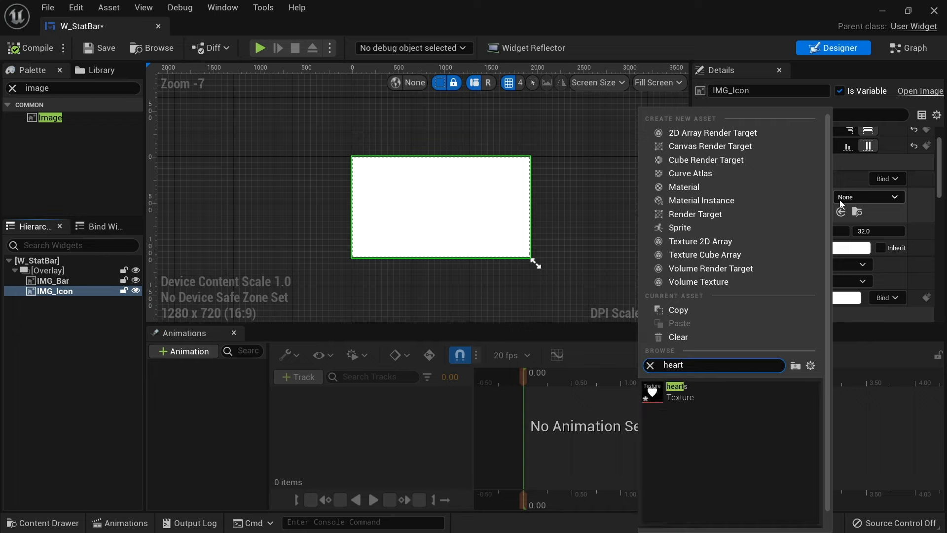
click(682, 392)
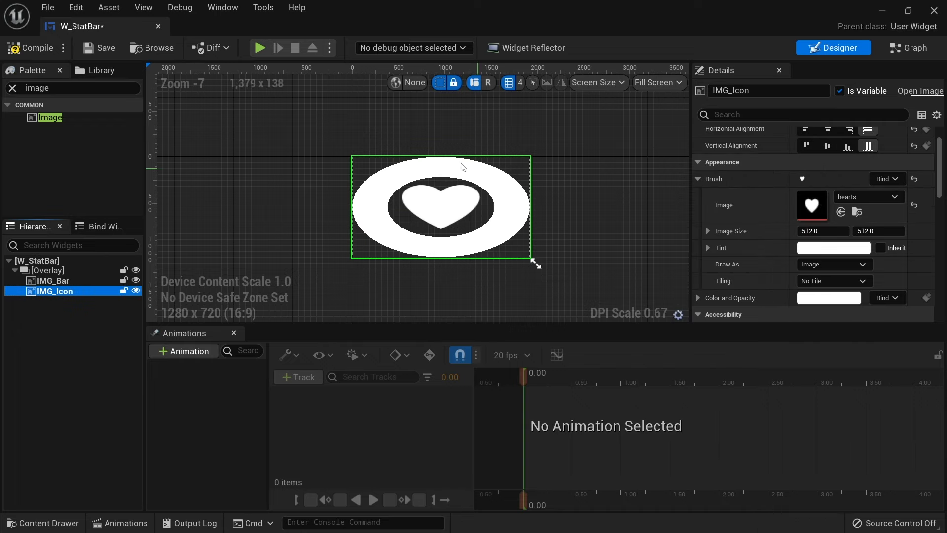
click(31, 48)
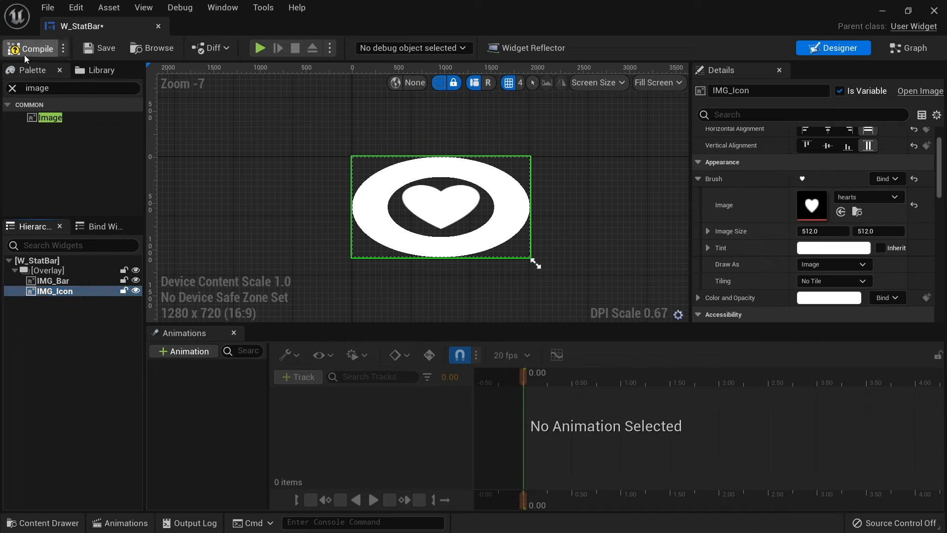
click(96, 48)
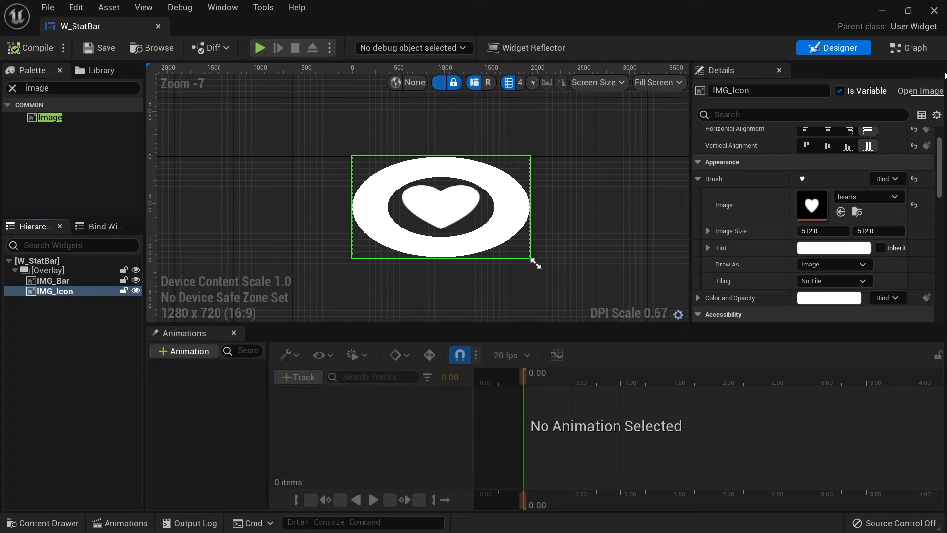
Step: Add a String variable named Stat in W_StatBar's graph and compile the widget
click(910, 48)
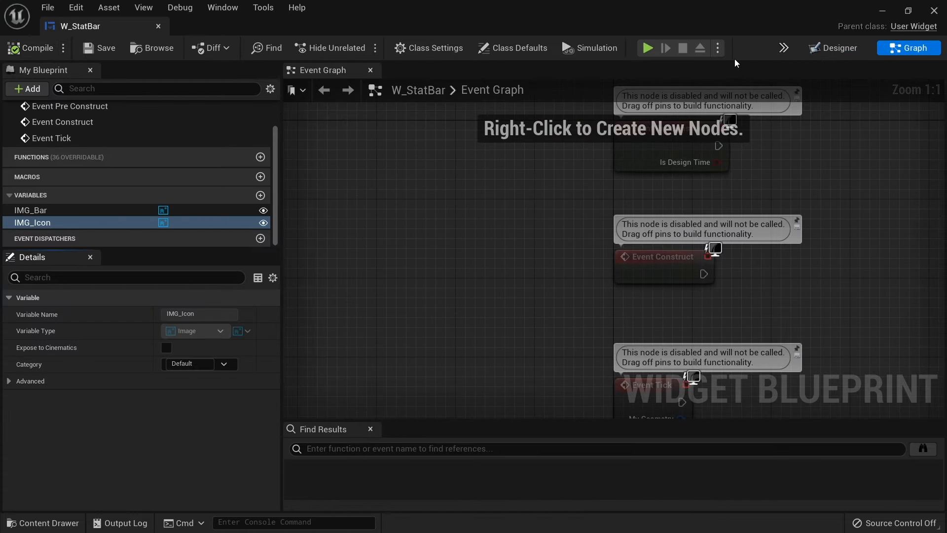
click(260, 195)
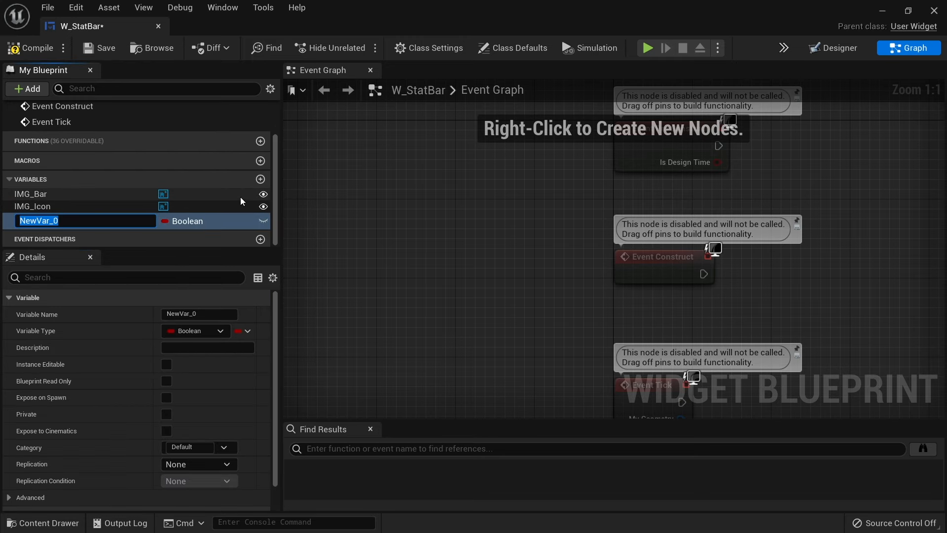
key(Return)
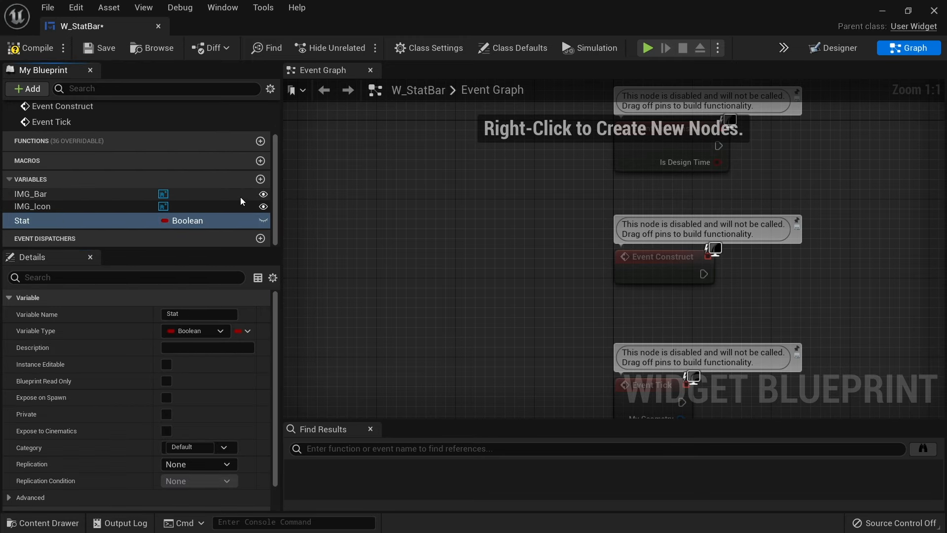
click(196, 330)
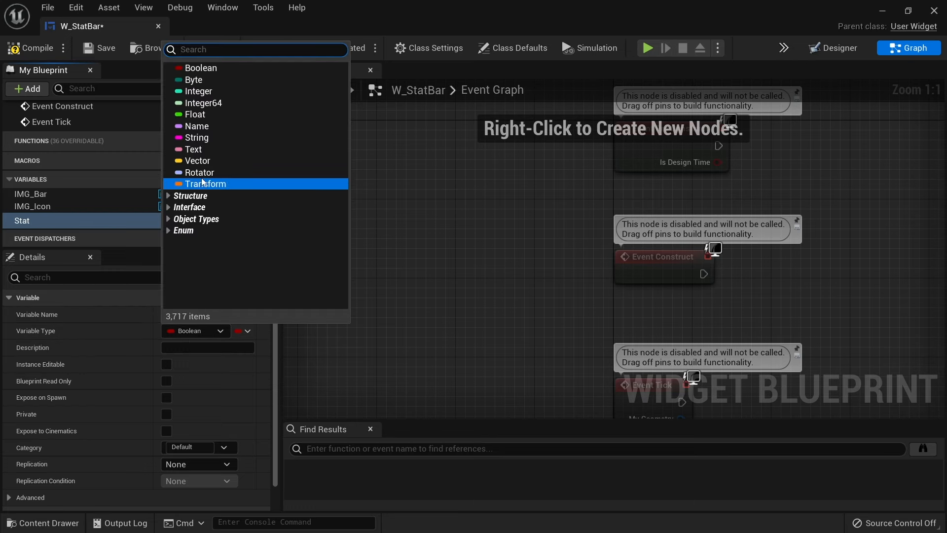
click(212, 141)
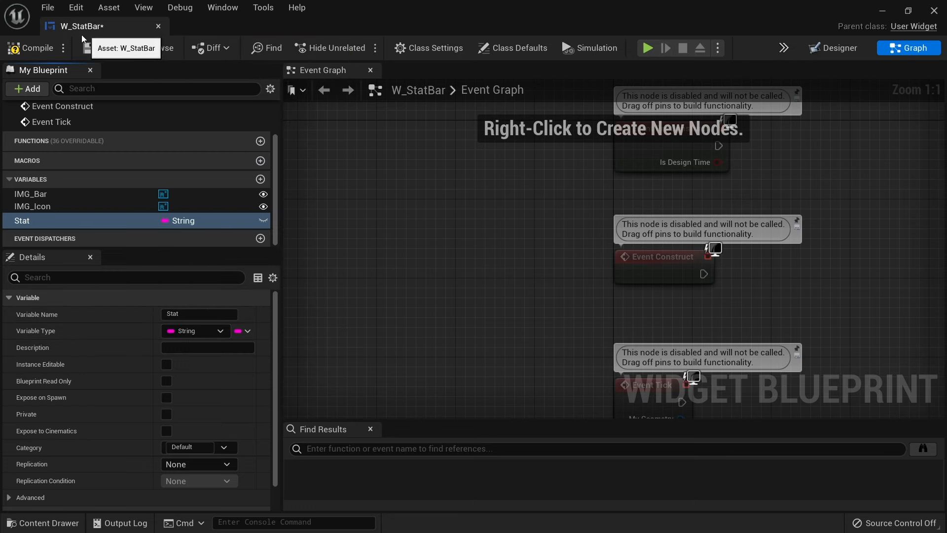
click(35, 52)
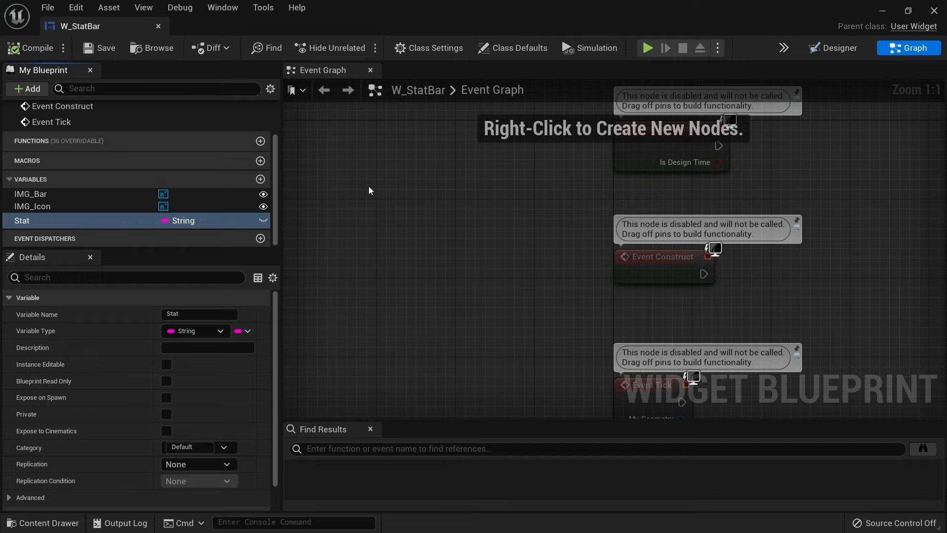
Step: Add a variable named Icon with the Texture 2D object reference type
click(260, 179)
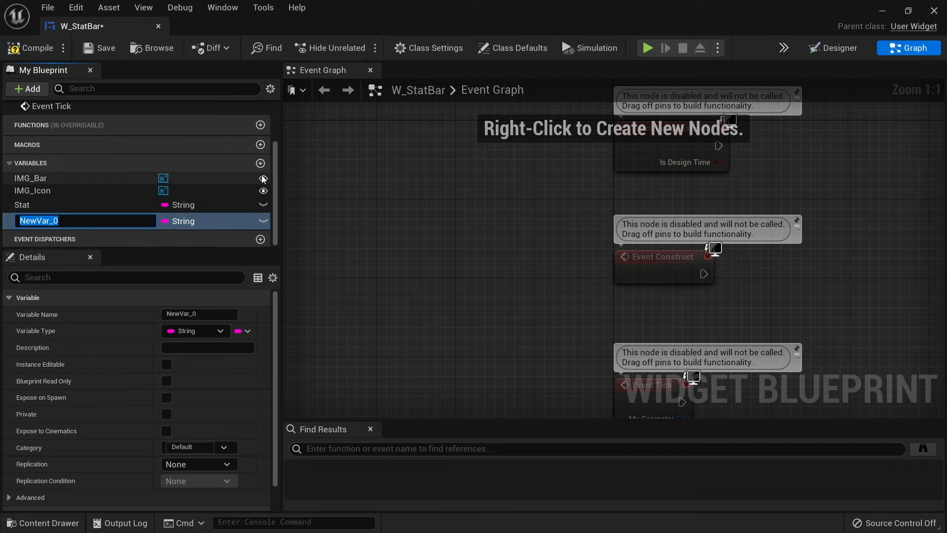
key(Return)
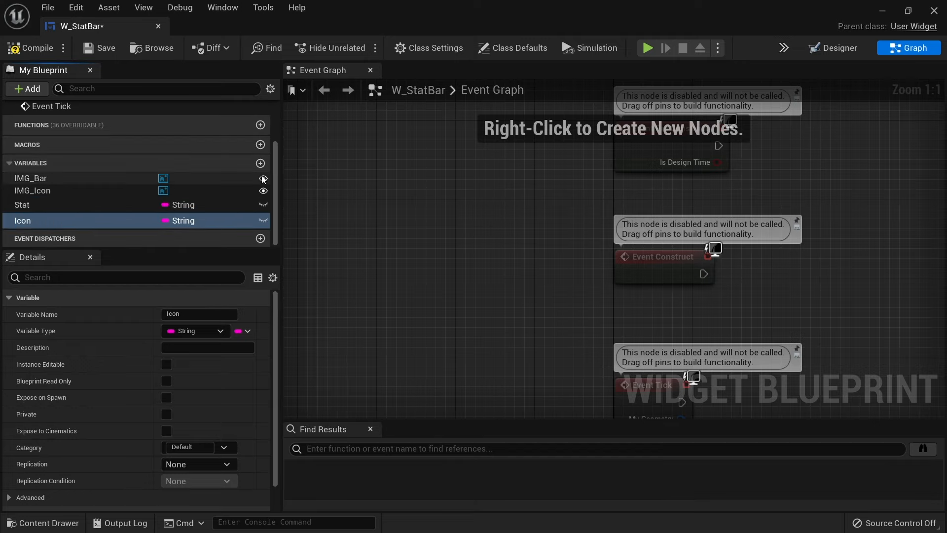
click(182, 221)
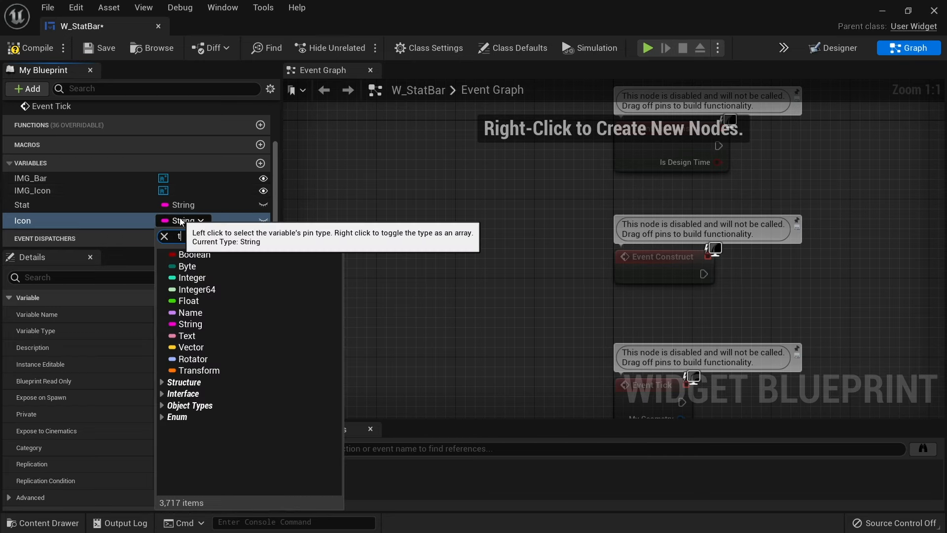
text(texture 2d)
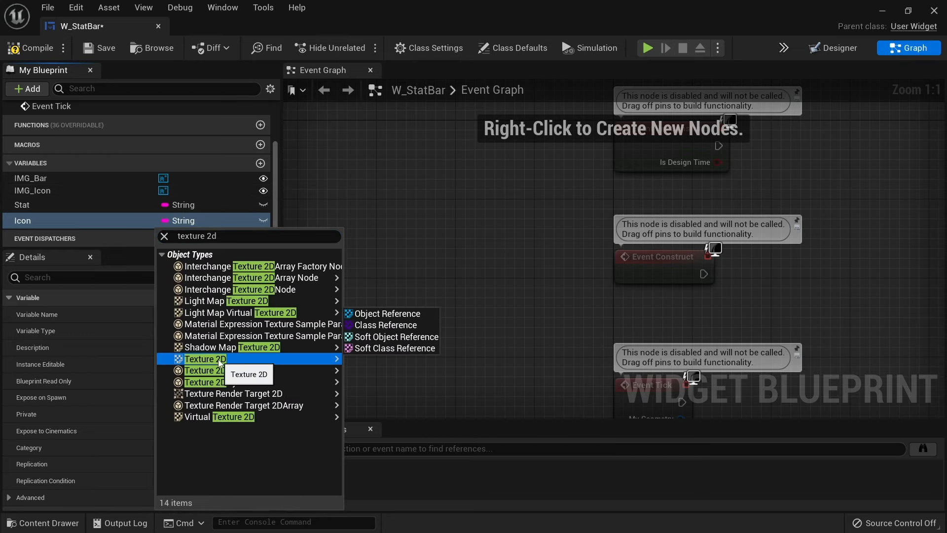
click(200, 360)
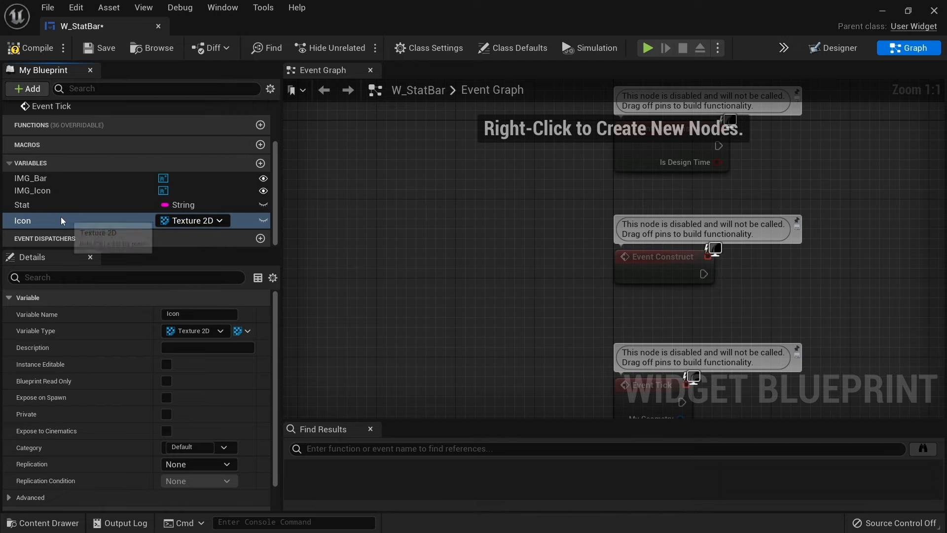
Step: Add a variable named Color and set its type to Linear Color
click(261, 163)
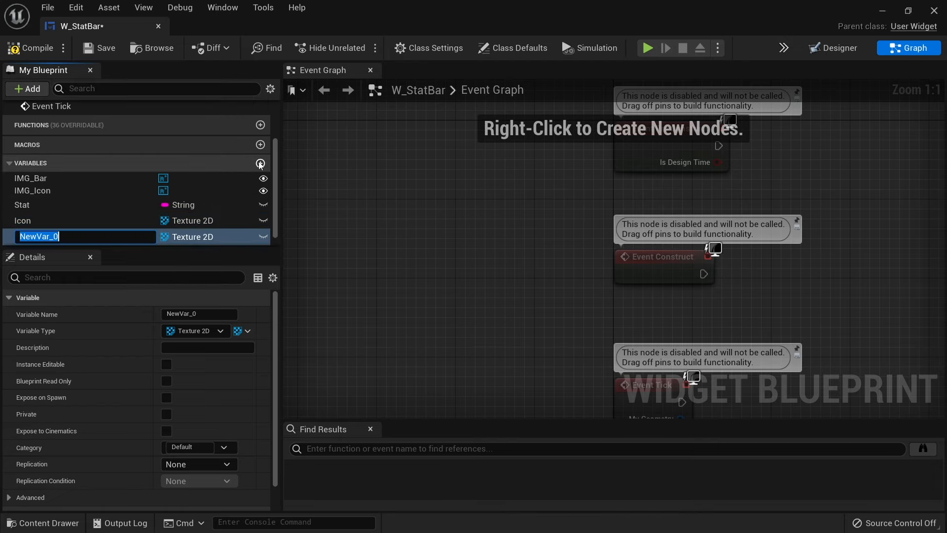
key(Return)
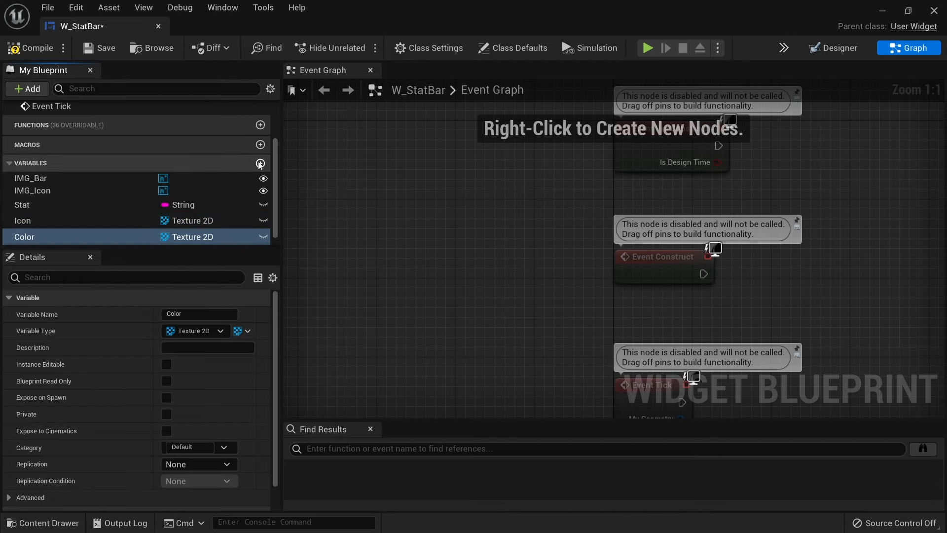
click(187, 237)
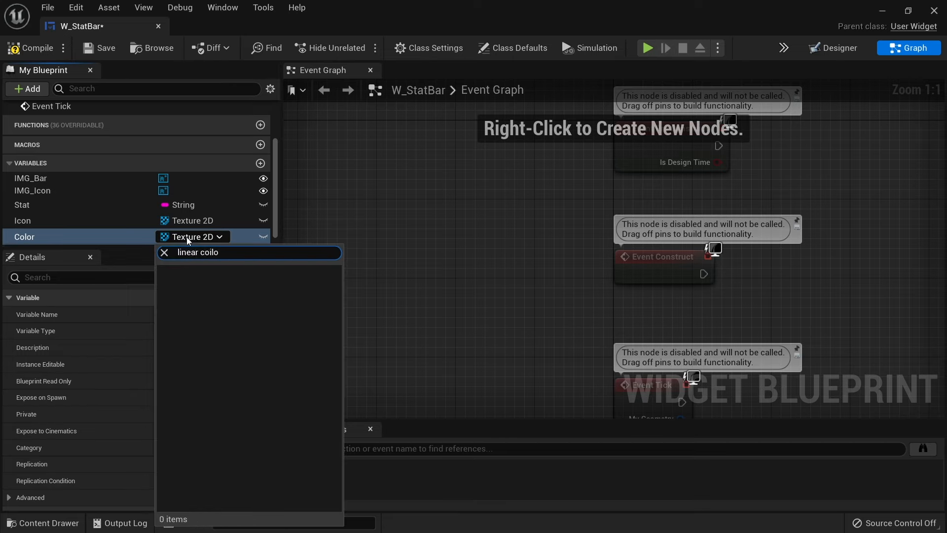
text(linear col)
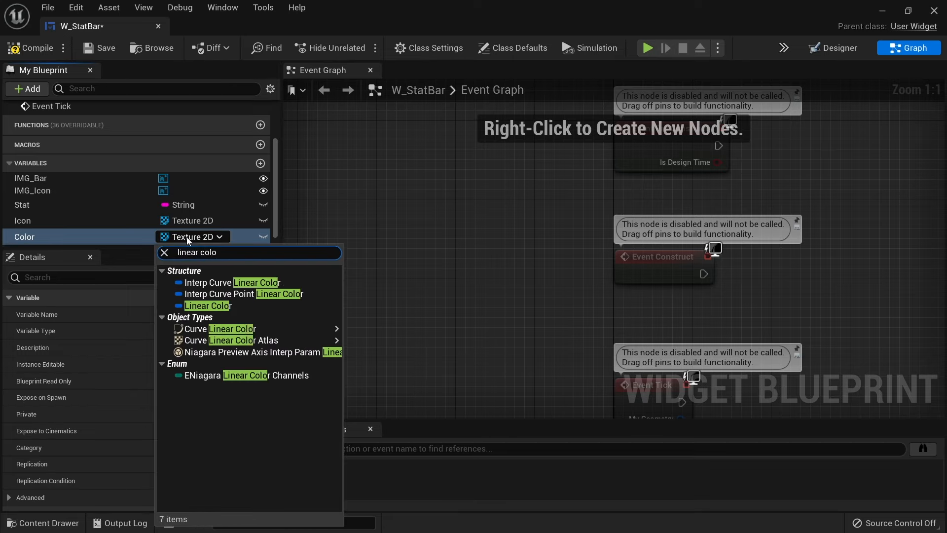
click(190, 305)
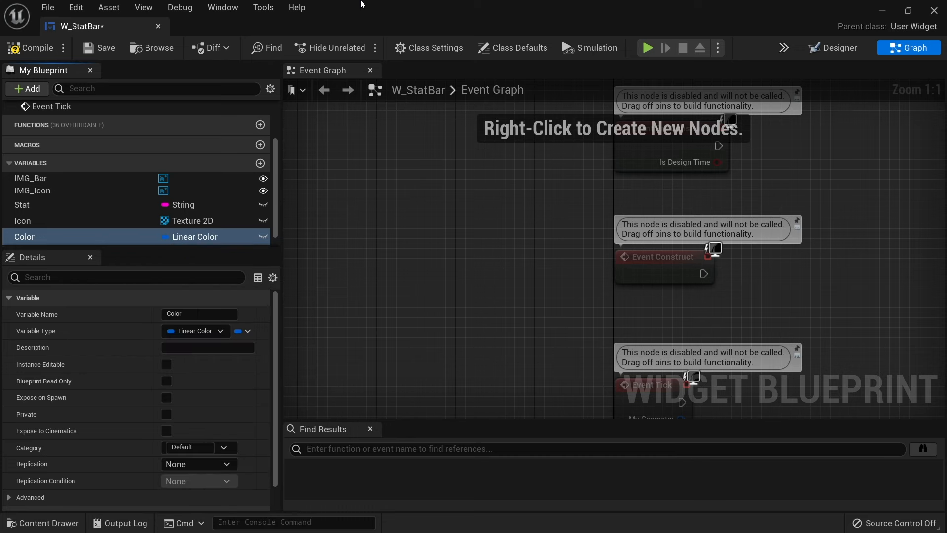
Step: Make the Stat, Icon and Color variables instance editable and compile the widget
click(263, 205)
click(264, 205)
click(263, 221)
click(264, 236)
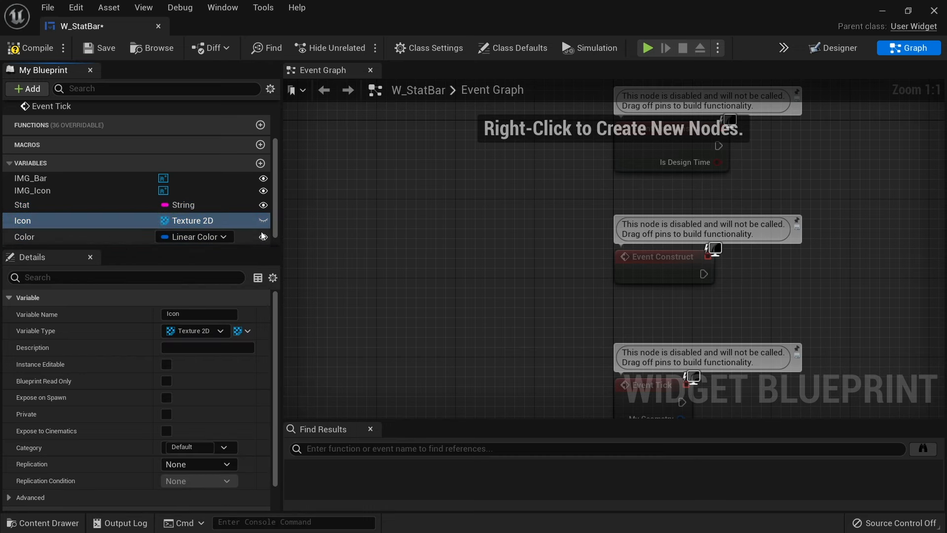
click(262, 222)
key(F7)
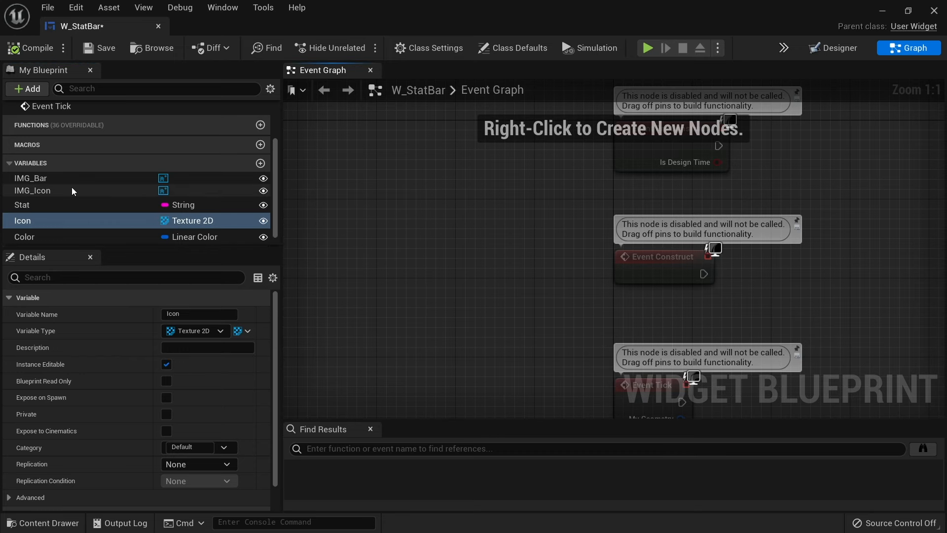
Step: Place a getter for IMG_Bar in the Event Graph above Event Pre Construct
right_drag(517, 262, 444, 350)
drag(578, 240, 490, 188)
right_drag(504, 259, 458, 330)
drag(46, 180, 399, 173)
click(424, 186)
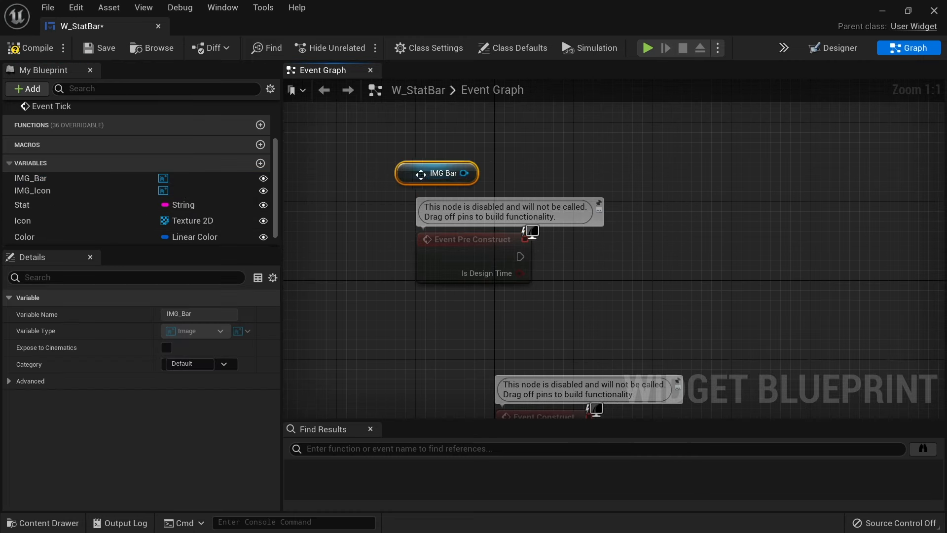
Step: Create a Set Color and Opacity node targeting IMG_Bar and run it from Event Pre Construct
drag(461, 166, 591, 203)
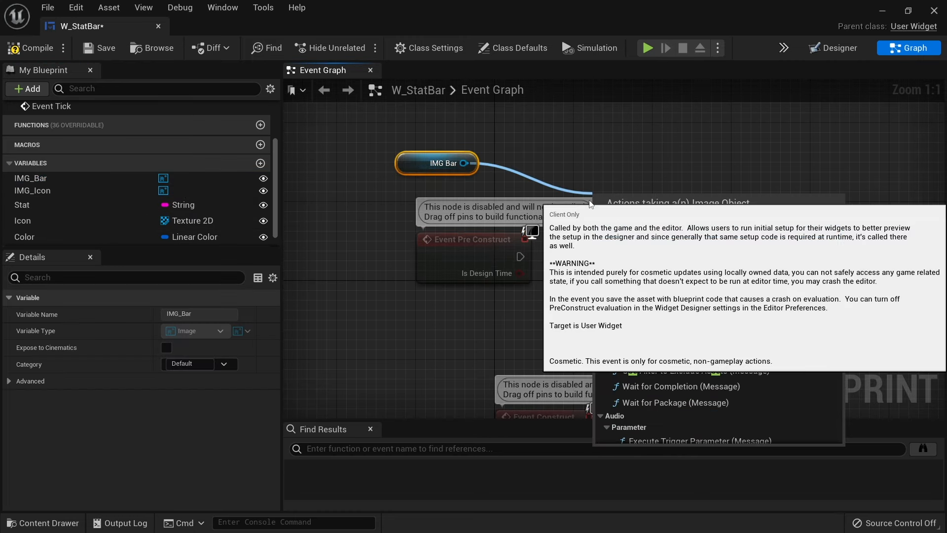
text(set)
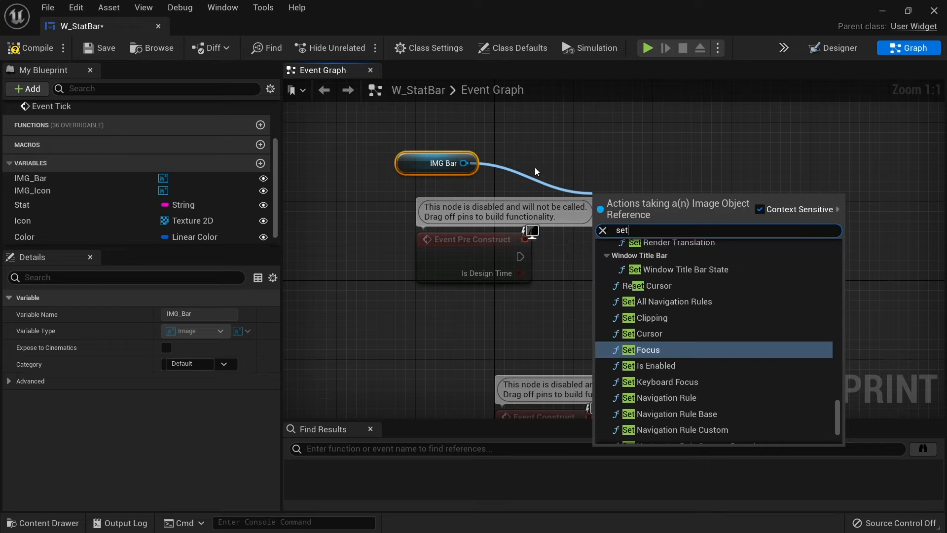
right_drag(539, 172, 430, 218)
drag(354, 209, 471, 229)
text(co)
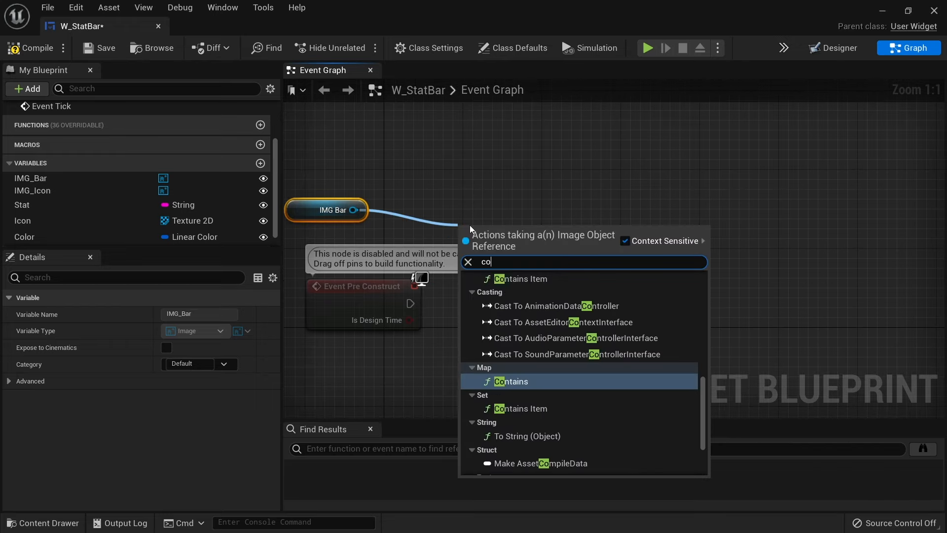
text(lo)
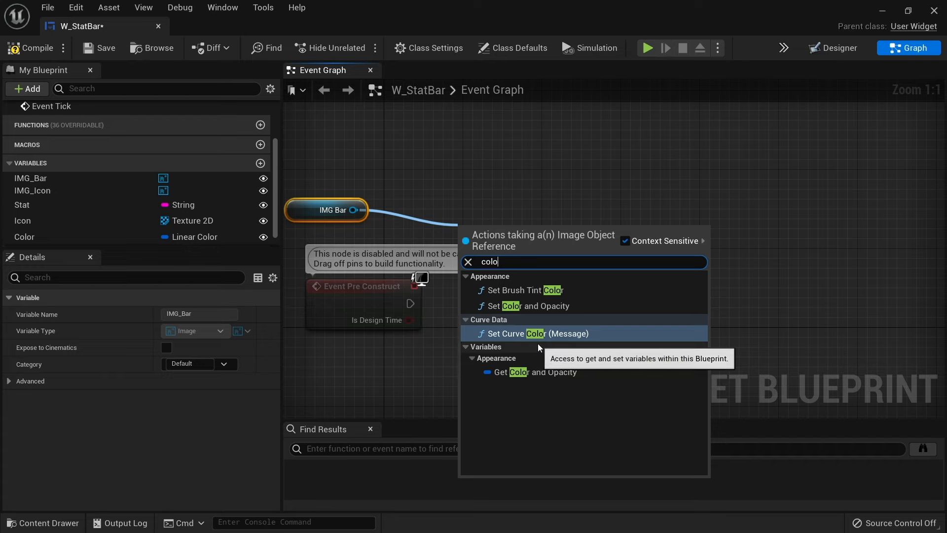
click(521, 311)
drag(521, 279, 413, 306)
right_drag(437, 359, 472, 310)
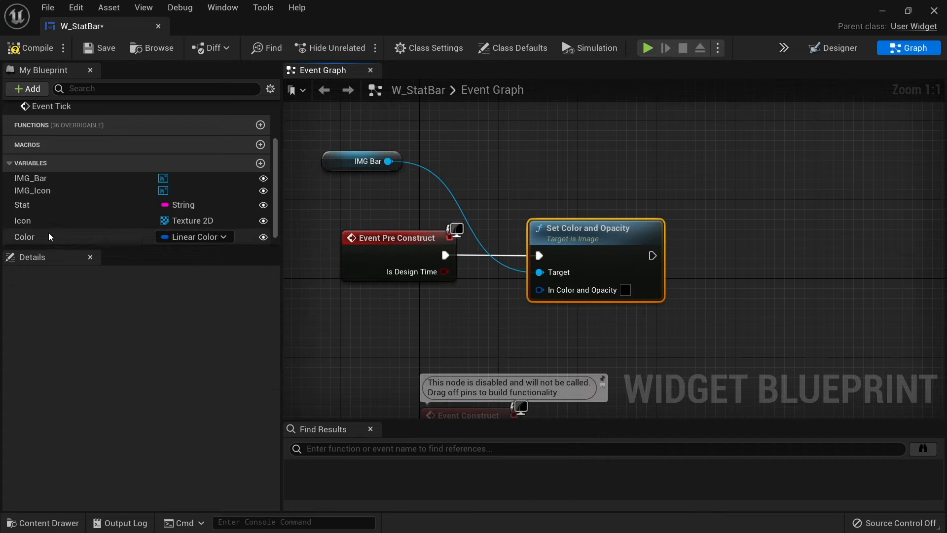
Step: Place a getter for the Color variable and connect it to Set Color and Opacity's In Color and Opacity input
drag(49, 234, 400, 302)
click(422, 319)
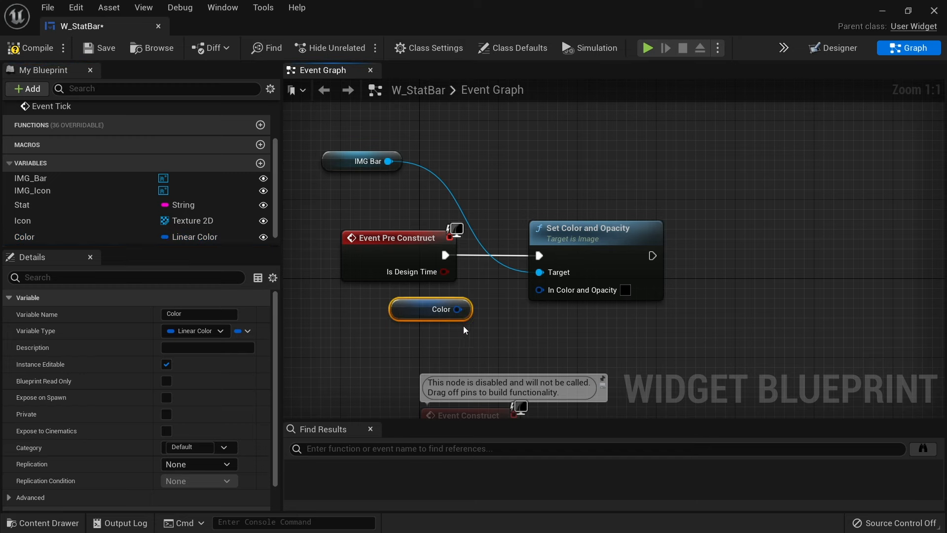
drag(458, 309, 539, 290)
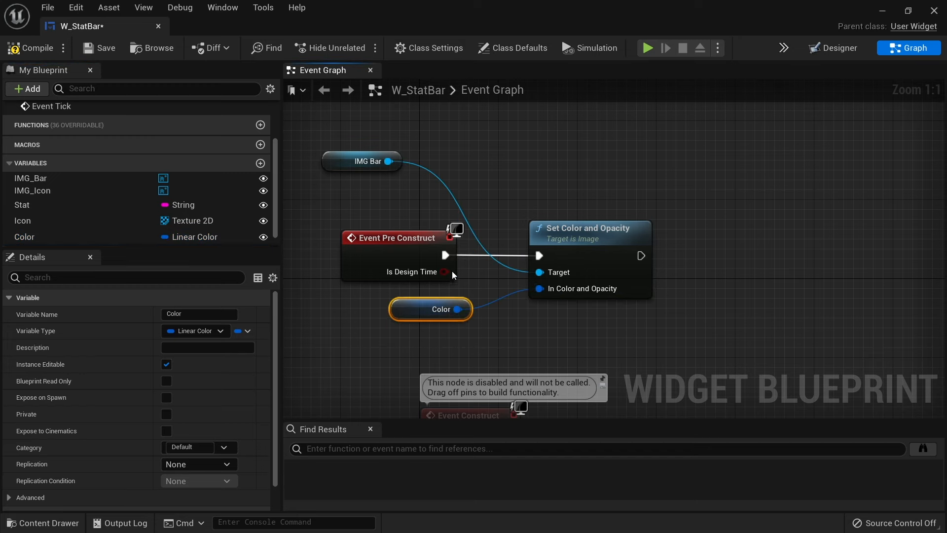
Step: Create a Set Brush from Texture node targeting an IMG_Icon getter and run it after Set Color and Opacity
drag(32, 191, 707, 232)
click(594, 182)
text(setbrs)
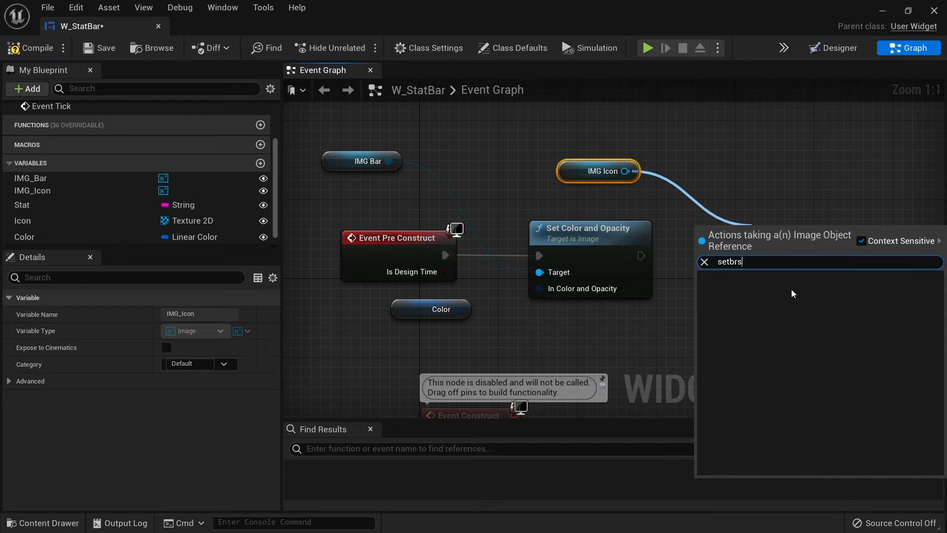
key(BackSpace)
click(792, 370)
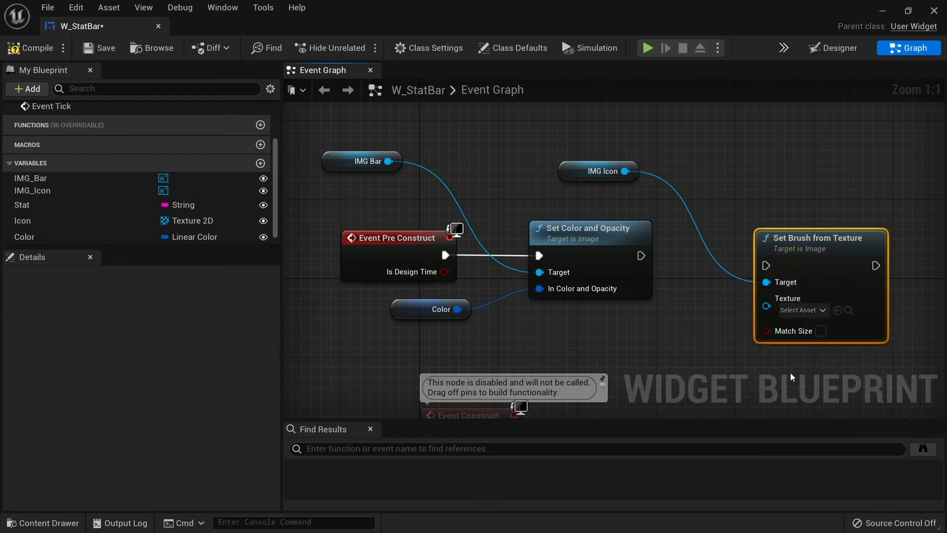
mouse_move(767, 265)
mouse_down()
mouse_move(677, 268)
mouse_move(641, 256)
mouse_up()
drag(797, 252, 778, 245)
Step: Feed the Icon variable into Set Brush from Texture's Texture input and tidy the Icon, Color and IMG Bar getters
mouse_move(201, 215)
mouse_down()
mouse_move(89, 228)
mouse_move(788, 299)
mouse_move(754, 296)
mouse_up()
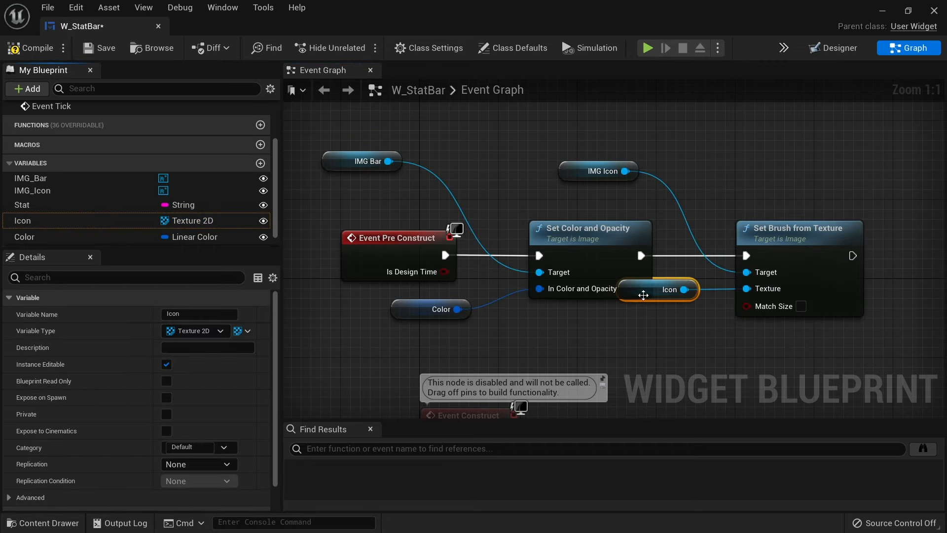
drag(643, 295, 649, 337)
drag(424, 312, 442, 331)
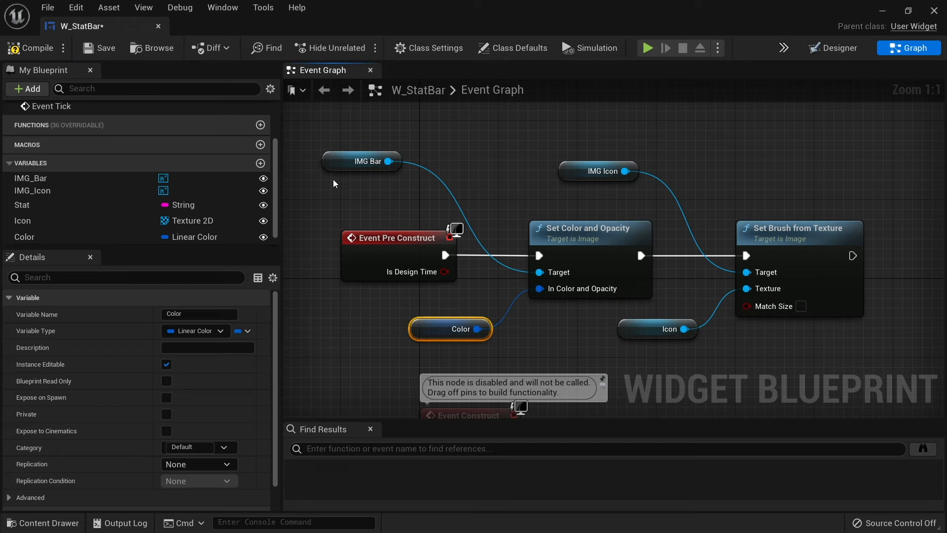
drag(345, 157, 384, 187)
Step: Add a Get Player Character node beside Set Brush from Texture and cast its return value to BP_FirstPersonCharacter
right_drag(668, 255, 435, 242)
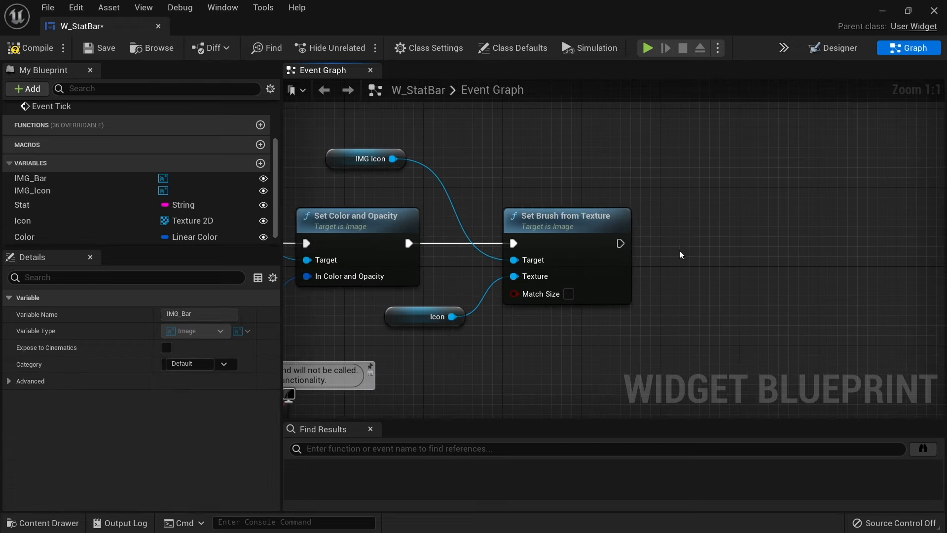
right_click(689, 276)
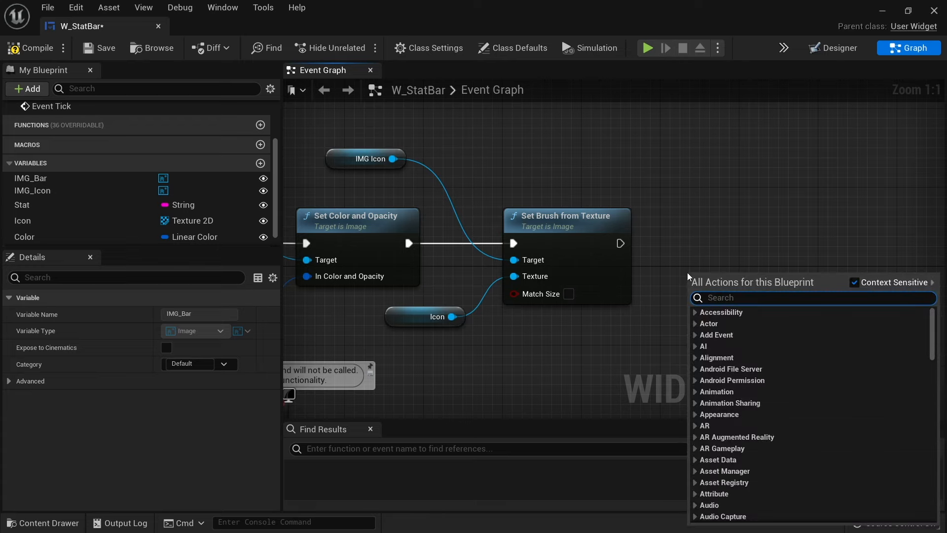
text(get player cha)
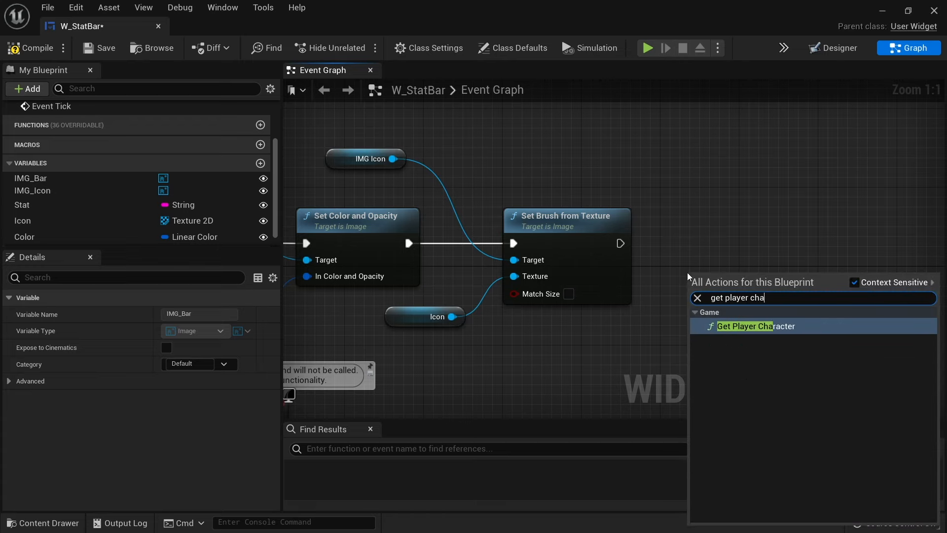
key(Return)
drag(797, 280, 737, 293)
text(cast to fir)
key(Return)
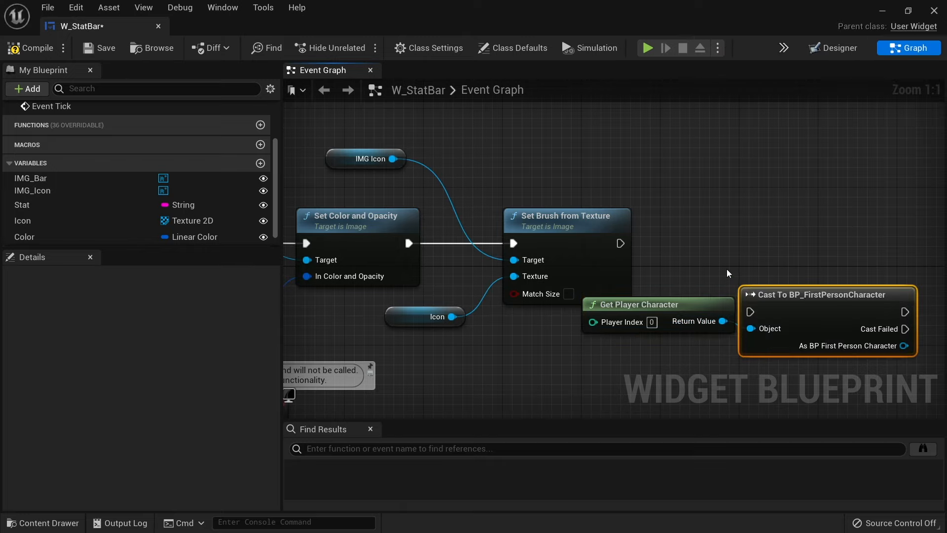
Step: Run the BP_FirstPersonCharacter cast after Set Brush from Texture and align it with its Get Player Character node
drag(750, 312, 621, 243)
drag(802, 302, 783, 232)
drag(698, 302, 639, 312)
Step: Add a Bind Event to On Stat Updated node on the cast's BP First Person Character output and run it after the cast
right_drag(774, 330, 568, 327)
drag(678, 275, 773, 243)
text(bind event )
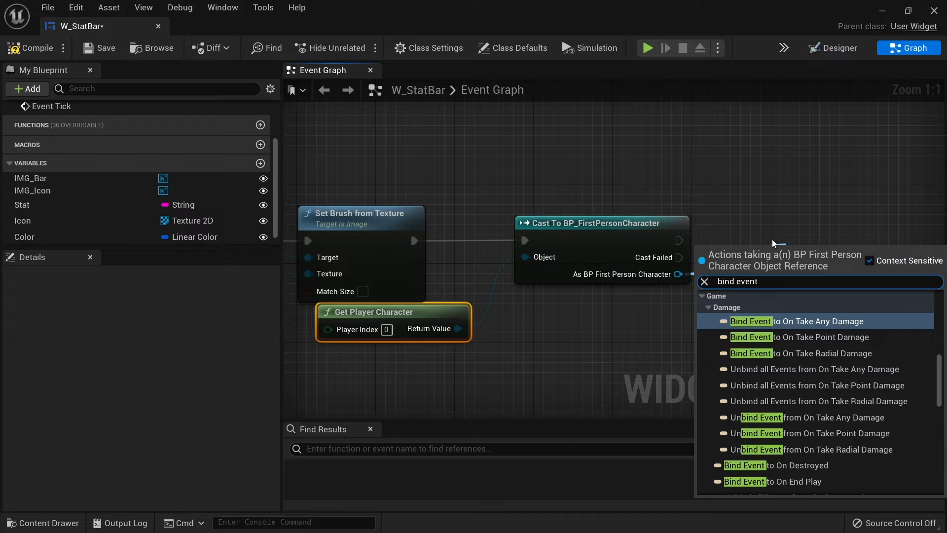
text(stat)
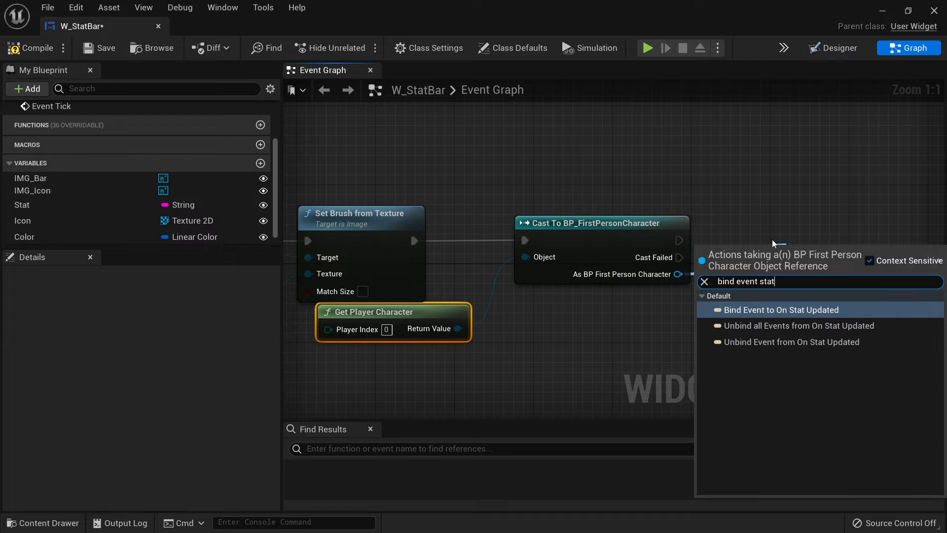
click(824, 310)
drag(840, 255, 813, 227)
right_drag(812, 227, 700, 172)
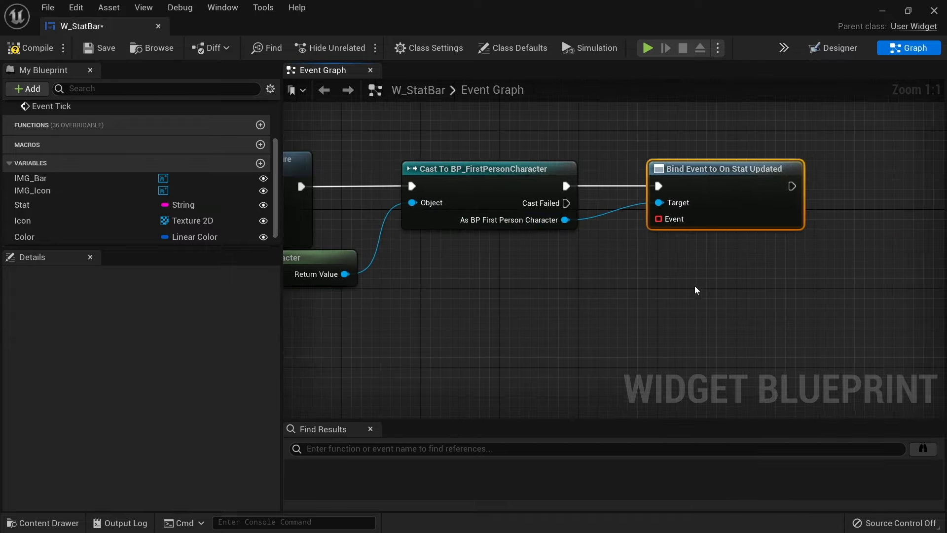
Step: Create a custom event named OnStatUpdated for the bind node's Event input and place it below the node
drag(659, 219, 634, 293)
text(custom ev)
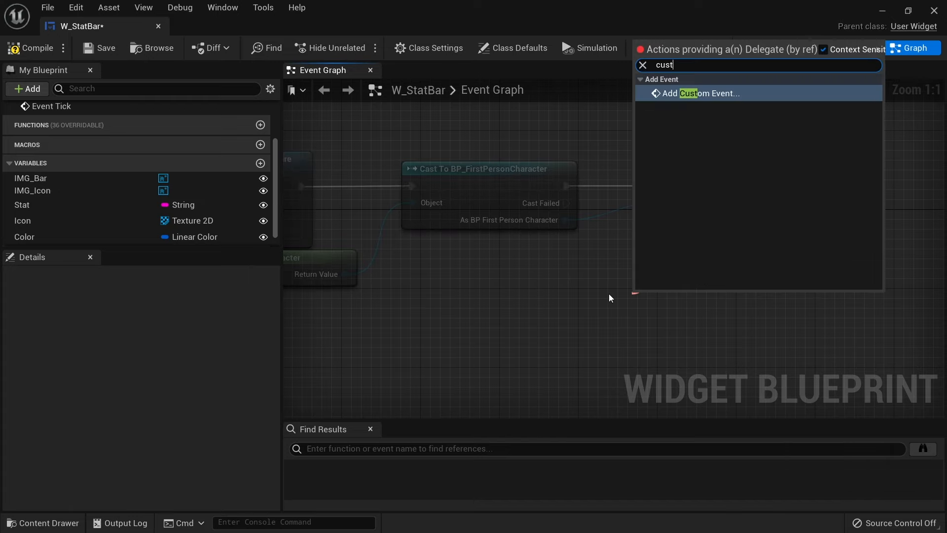
key(Return)
text(O)
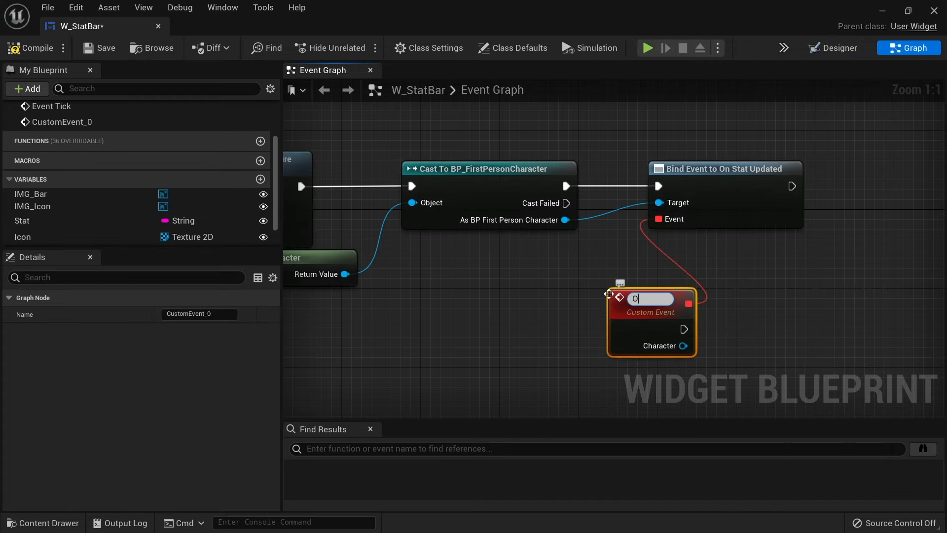
text(nStatUpdated)
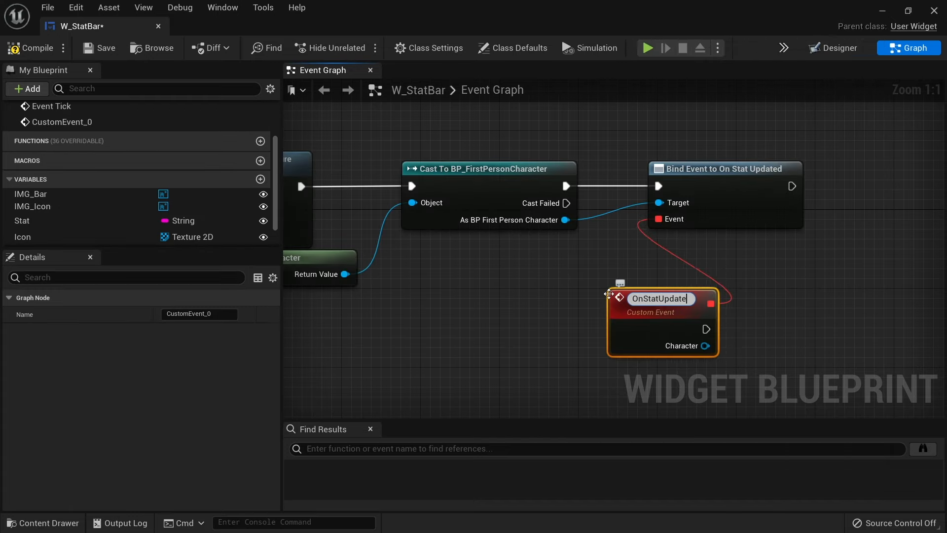
key(Return)
drag(641, 306, 593, 316)
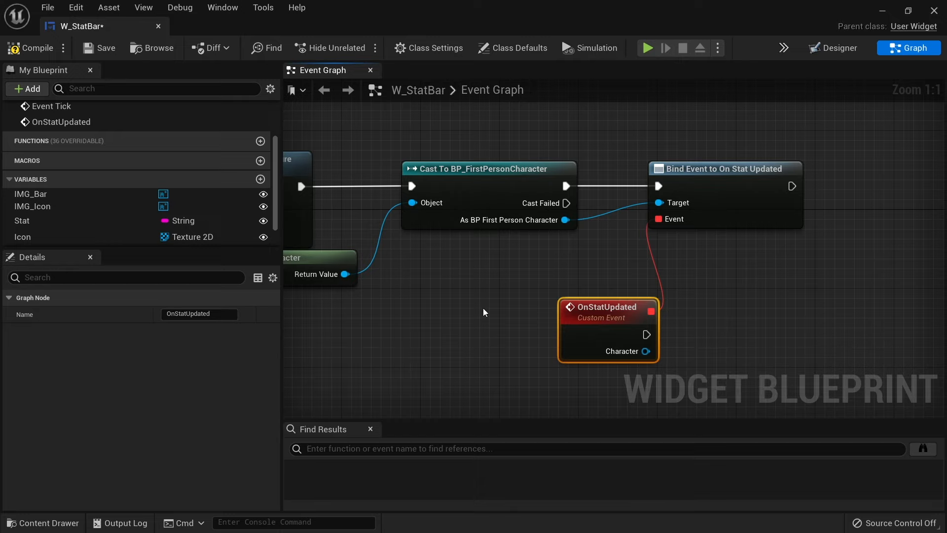
Step: Get the Stats map from OnStatUpdated's Character output and place the getter below the event
right_drag(605, 308, 497, 252)
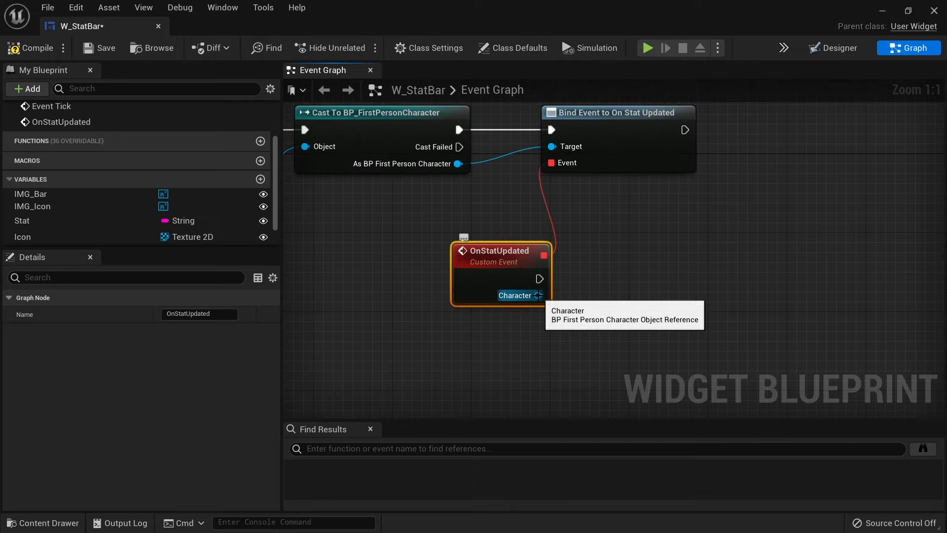
drag(539, 295, 614, 308)
text(stat)
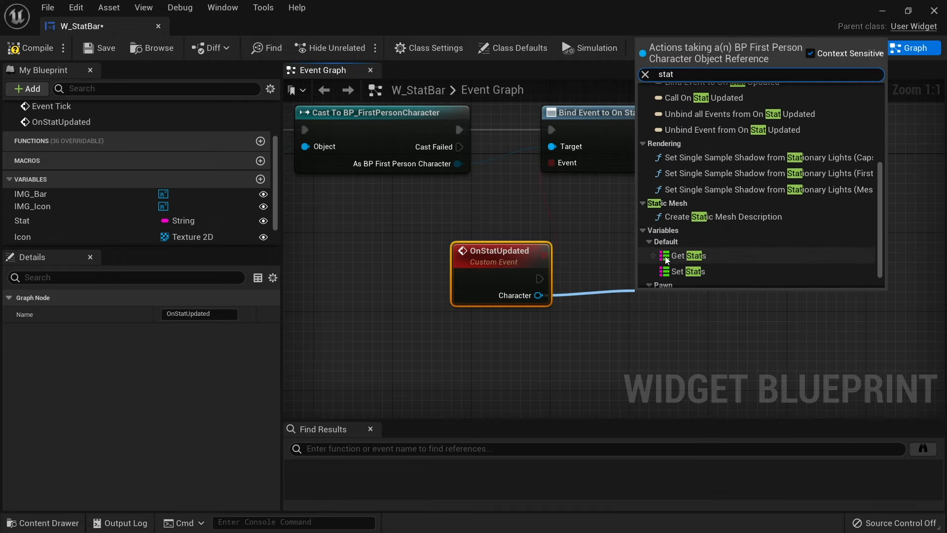
click(691, 256)
drag(698, 301, 650, 332)
right_drag(650, 332, 513, 320)
Step: Add a Find node on the Stats map and use the Stat variable as its key
drag(547, 320, 582, 355)
text(find)
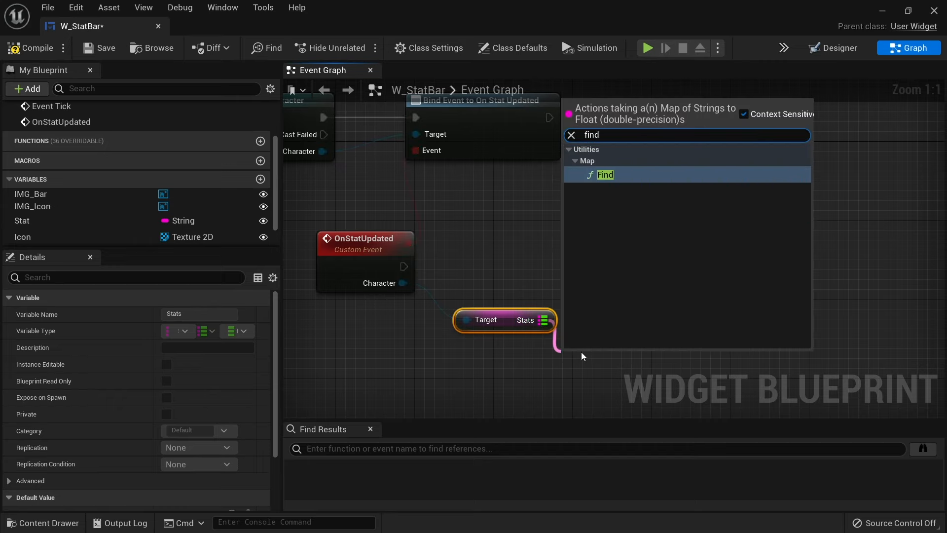
key(Return)
drag(74, 222, 574, 382)
drag(467, 387, 482, 404)
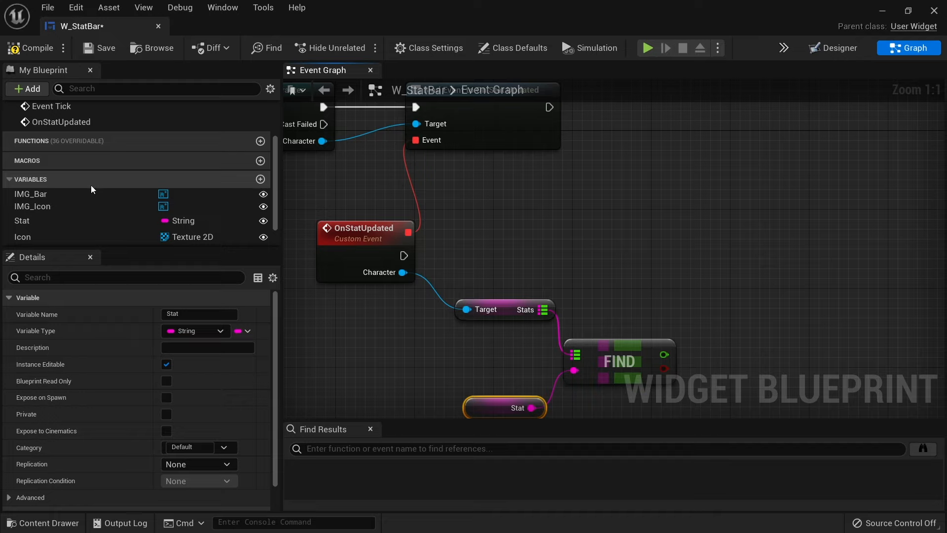
Step: Add a Get Dynamic Material node targeting an IMG_Bar getter, run it after OnStatUpdated, and tidy both nodes
right_drag(547, 205, 747, 309)
right_drag(777, 270, 658, 244)
right_drag(683, 342, 603, 252)
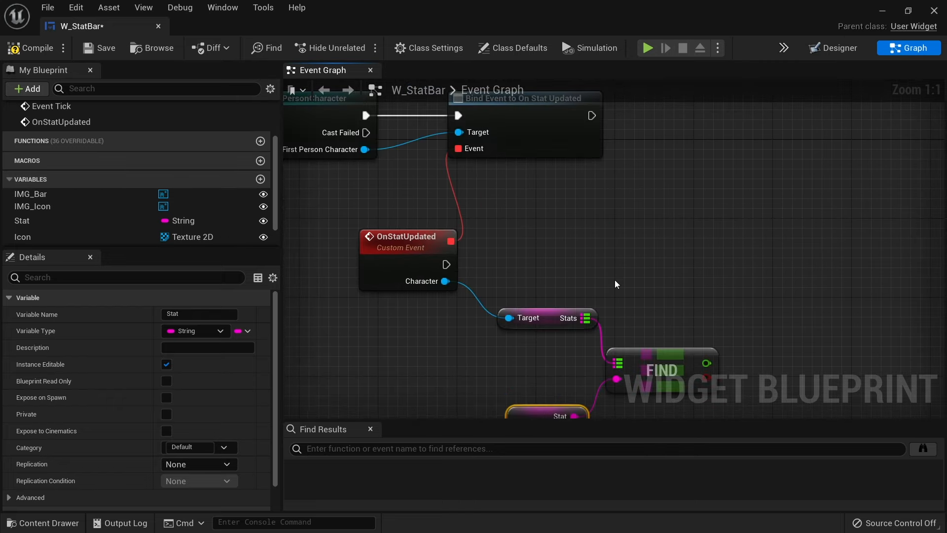
drag(45, 195, 669, 275)
click(466, 242)
text(get dyna)
key(Return)
drag(728, 300, 447, 264)
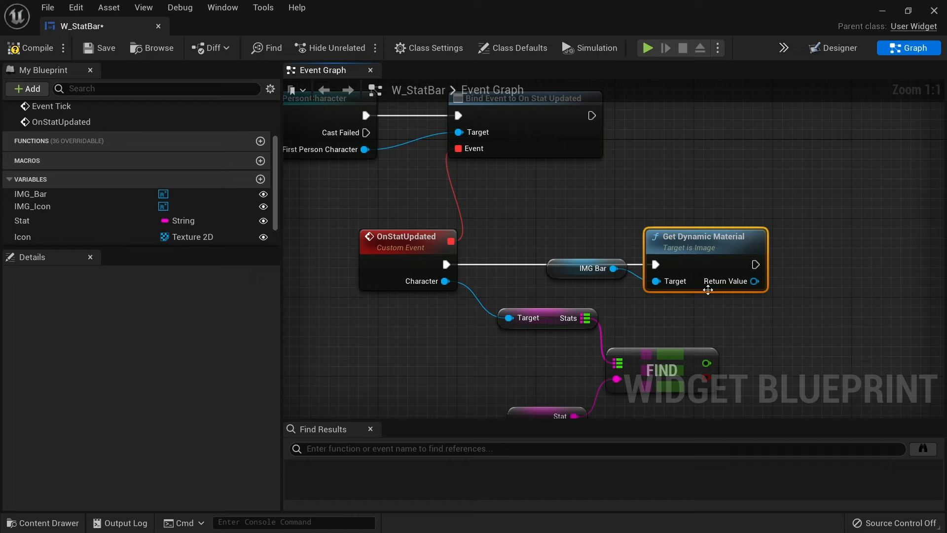
drag(550, 269, 511, 240)
drag(683, 263, 643, 255)
Step: Add Set Scalar Parameter Value on the dynamic material's return value and set its Parameter Name to Percent
right_drag(727, 309, 583, 319)
drag(571, 291, 638, 280)
text(set scala)
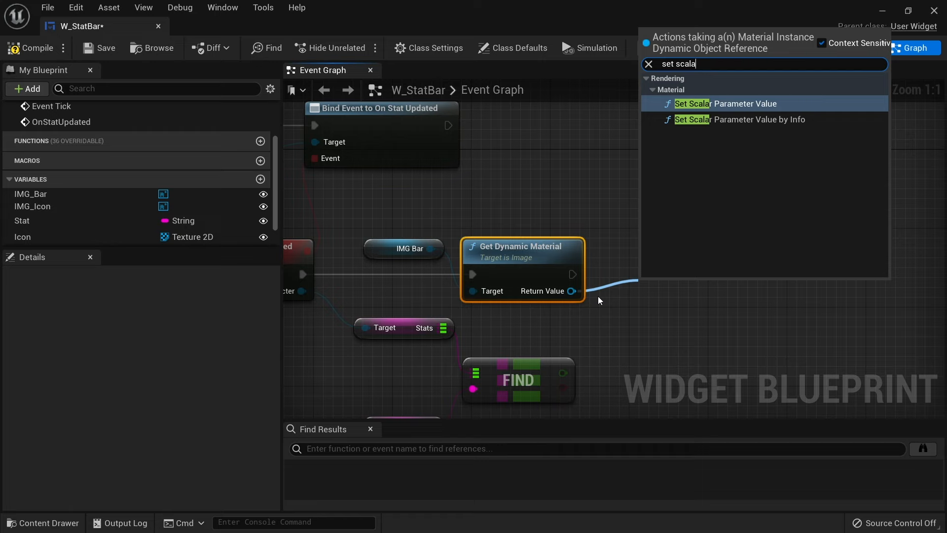
key(Return)
drag(706, 320, 742, 287)
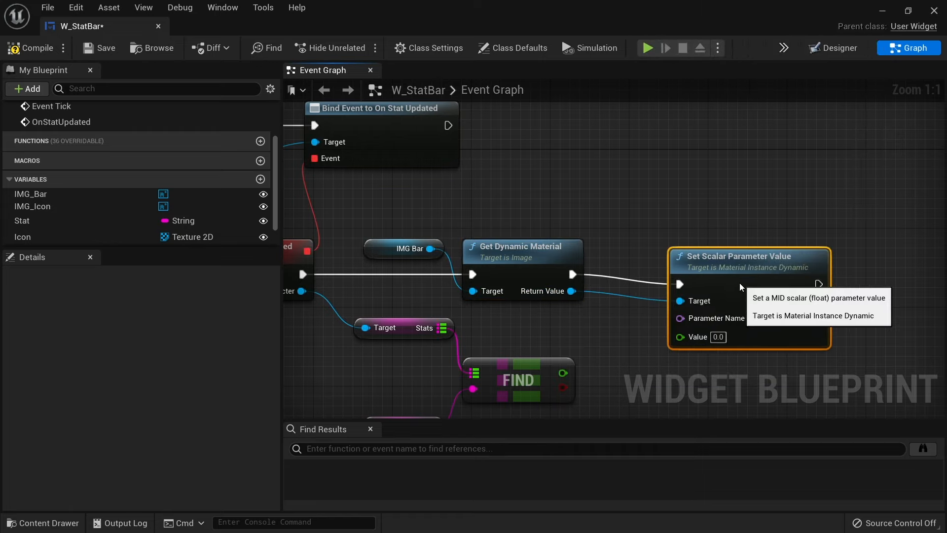
click(750, 308)
text(Percent)
key(Return)
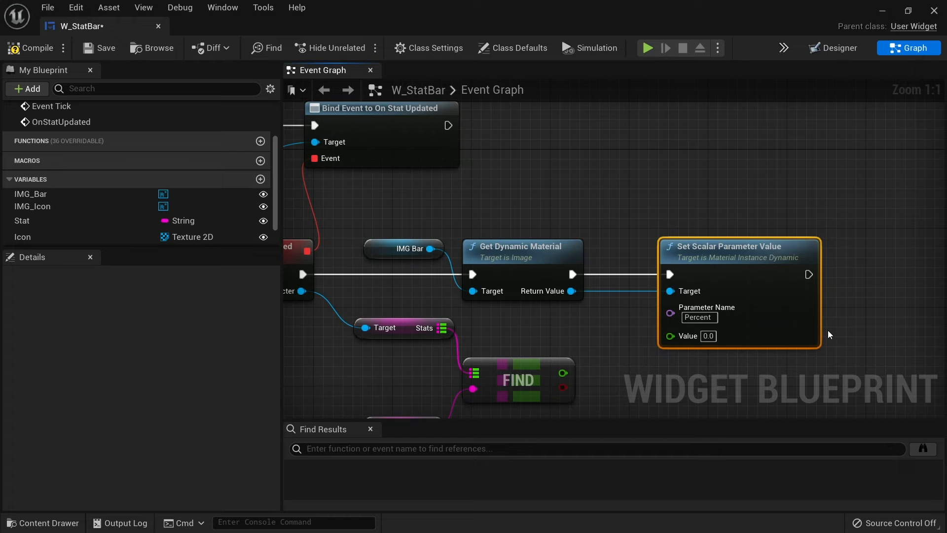
Step: Feed the Find result into Set Scalar Parameter Value's Value input, and compile and save W_StatBar
right_drag(678, 378, 679, 240)
drag(563, 235, 671, 197)
right_drag(486, 176, 593, 253)
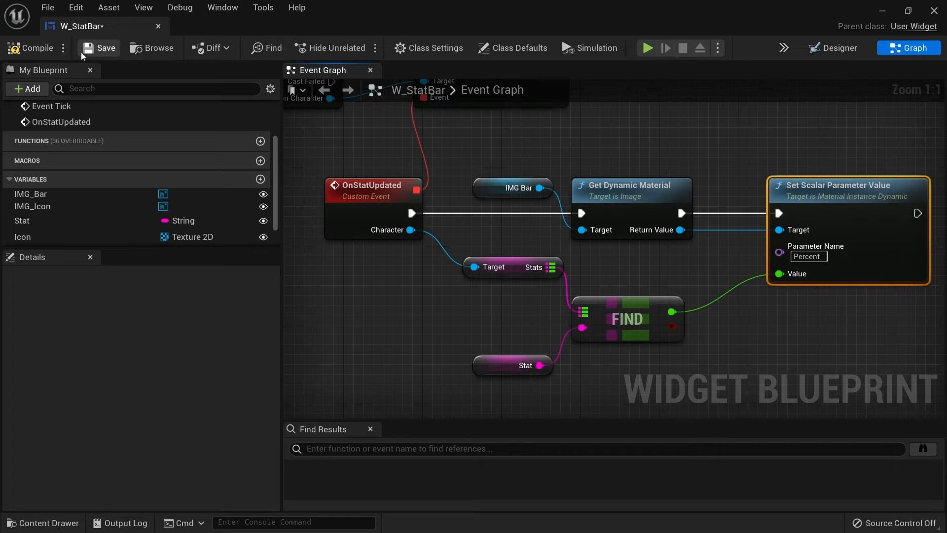
click(31, 48)
click(100, 48)
Step: Close the W_StatBar blueprint and open W_PlayerHUD from the USerInterface folder
right_drag(386, 183, 814, 296)
scroll(478, 281, down, 3)
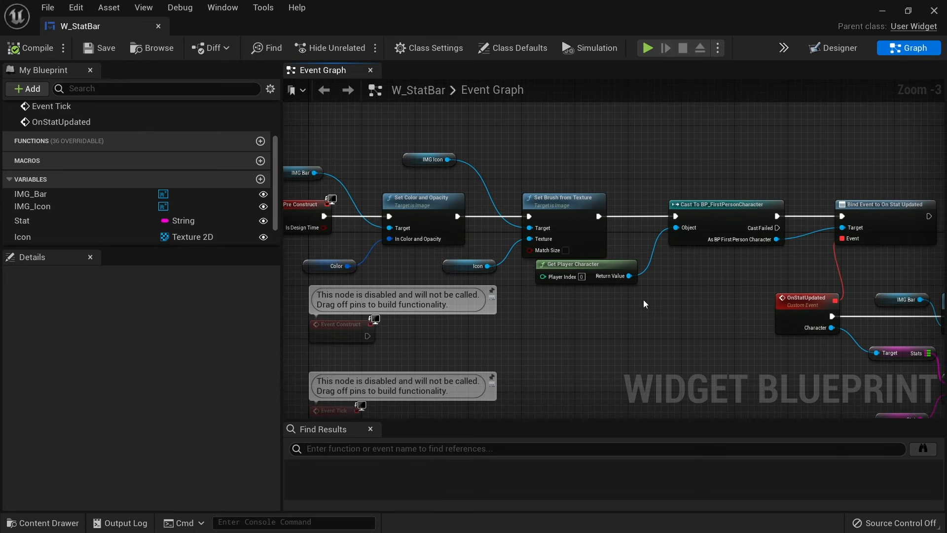
right_drag(645, 303, 439, 256)
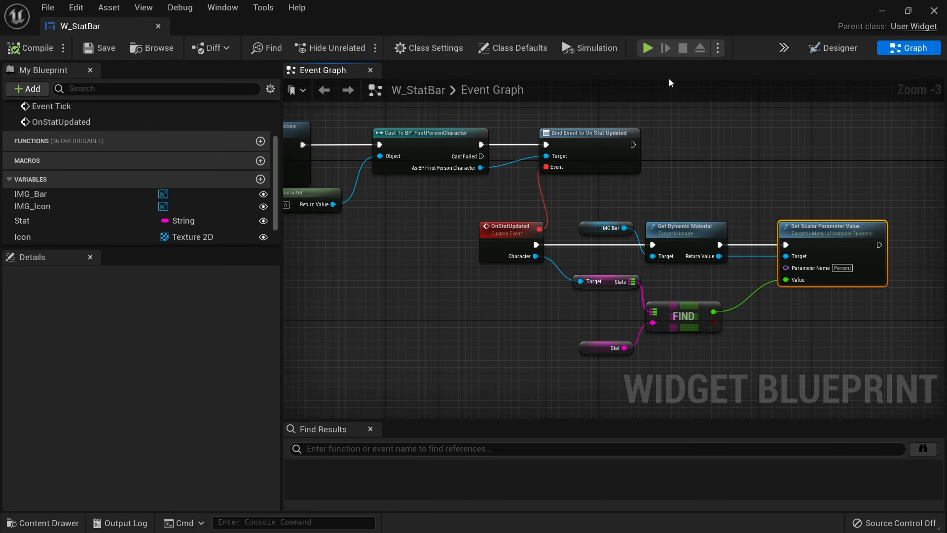
click(933, 12)
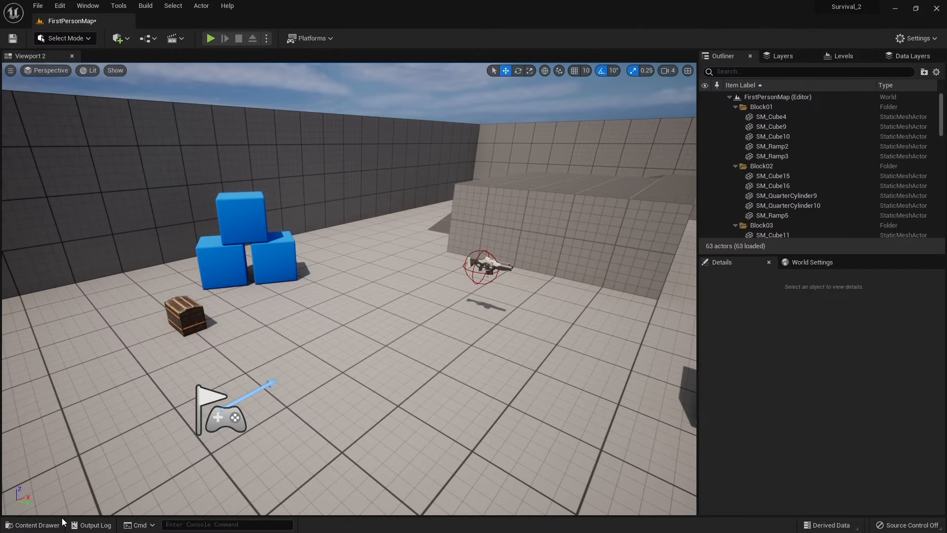
click(60, 523)
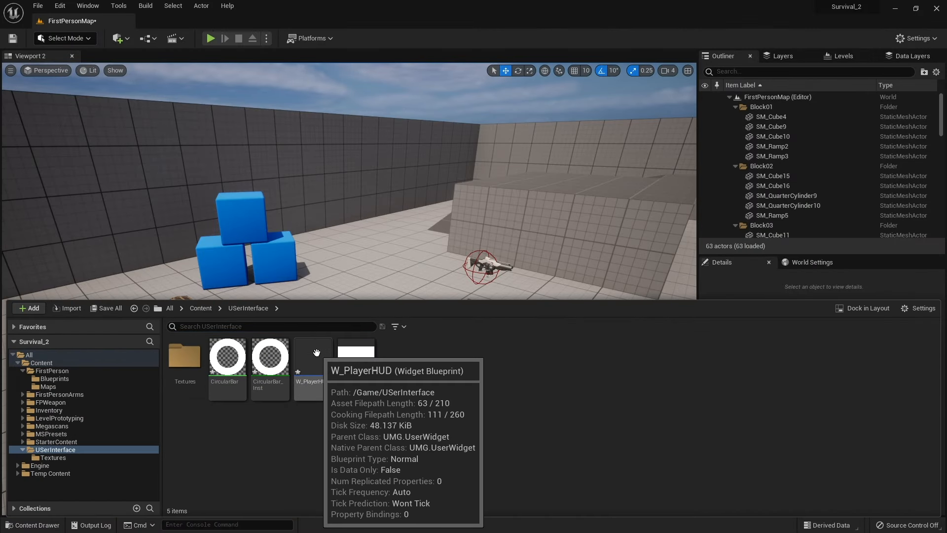
key(ctrl+space)
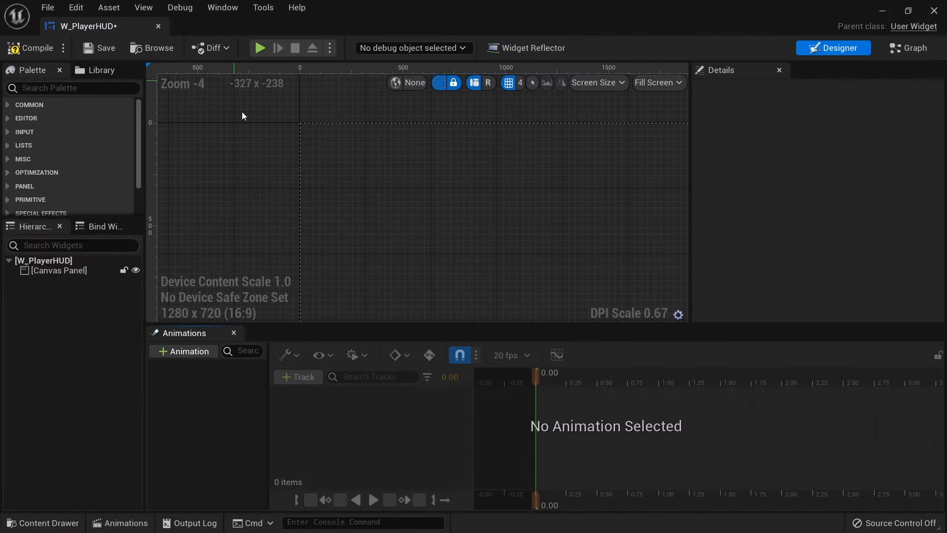
Step: Add a W Stat Bar widget to the Canvas Panel of W_PlayerHUD
scroll(366, 148, down, 3)
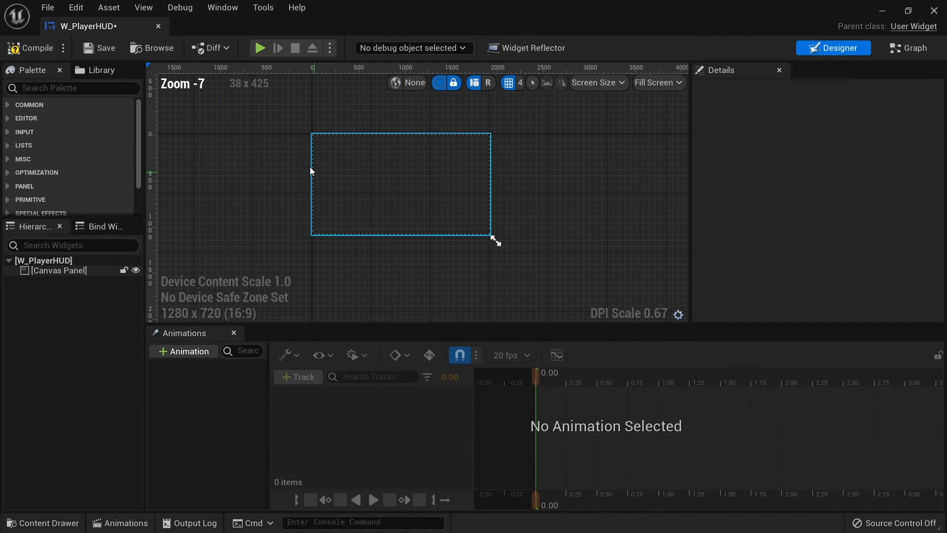
scroll(351, 226, up, 2)
click(51, 88)
text(stat)
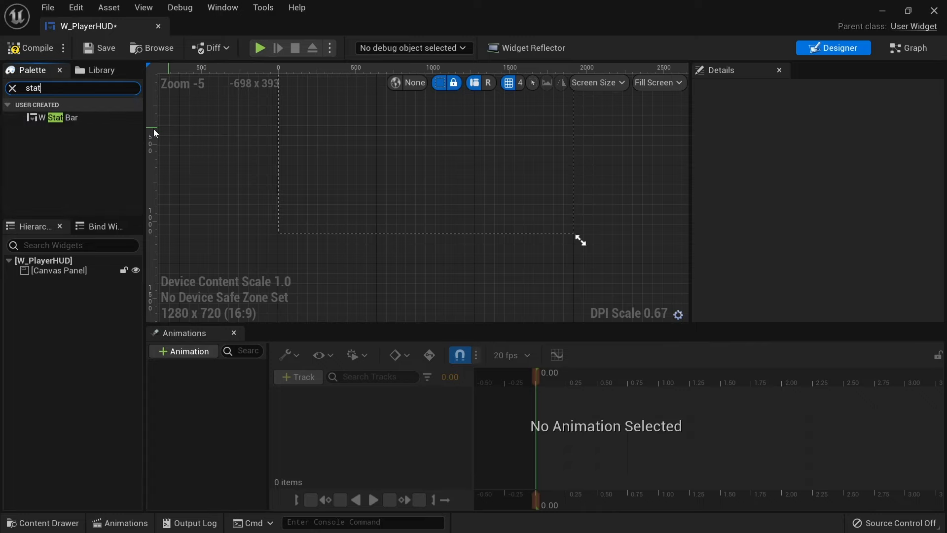
drag(64, 118, 59, 271)
right_drag(359, 173, 355, 211)
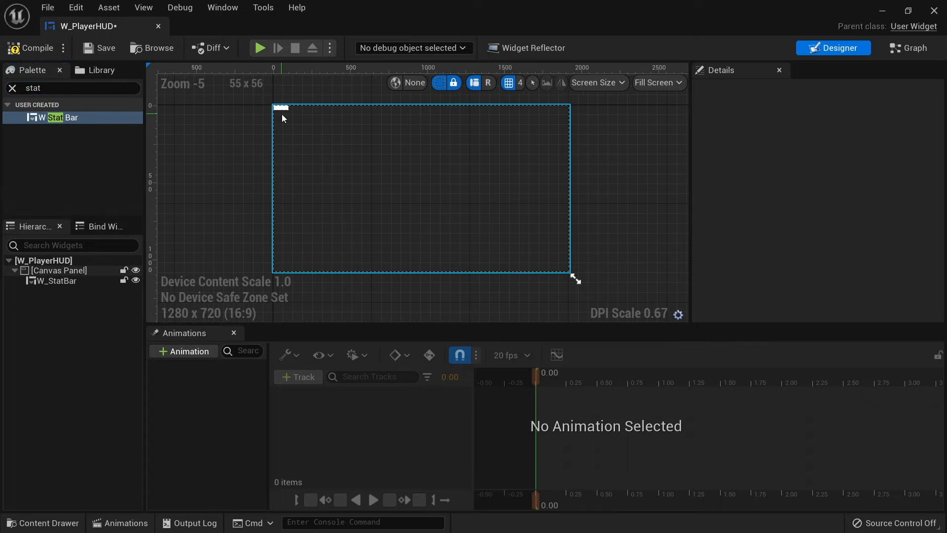
Step: Set the W_StatBar instance's Stat to Health and its Icon to the hearts texture
click(72, 281)
scroll(788, 187, down, 6)
click(810, 184)
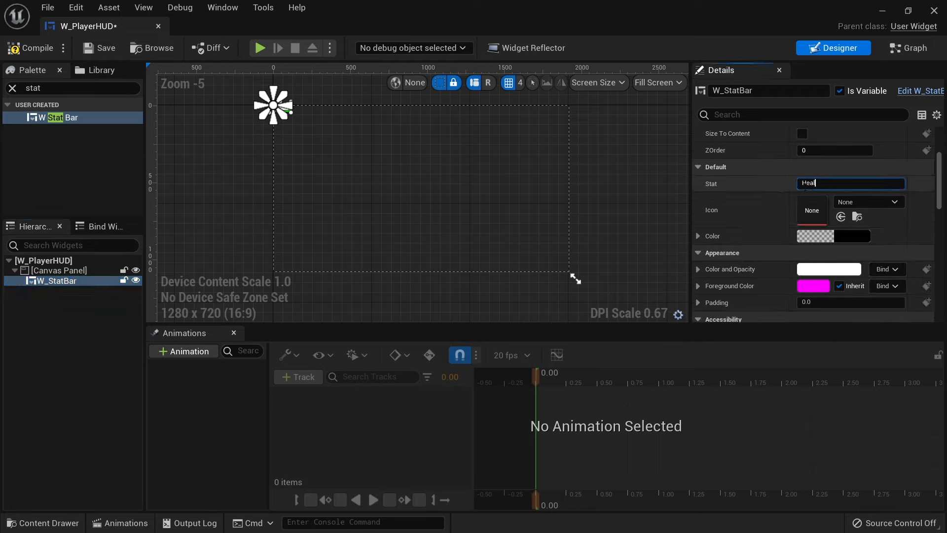
text(Health)
key(Return)
click(881, 202)
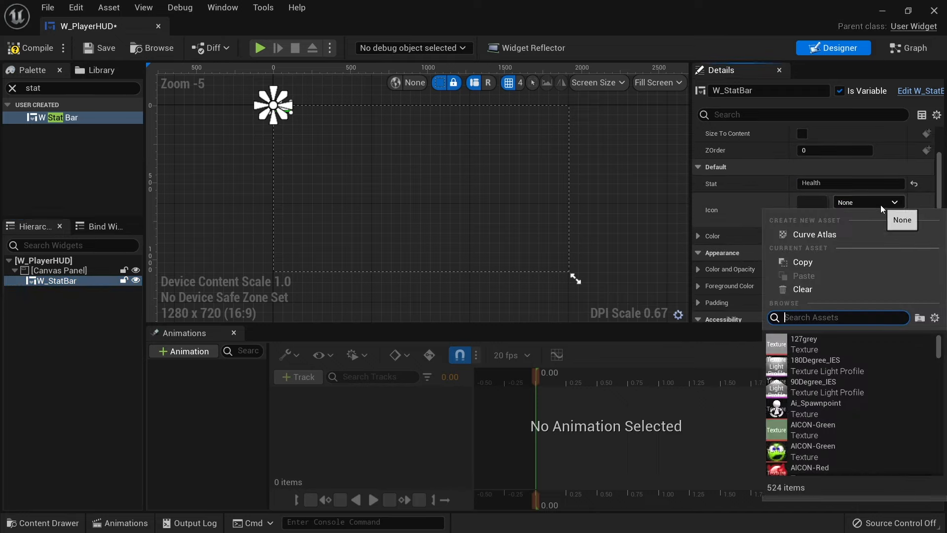
text(heart)
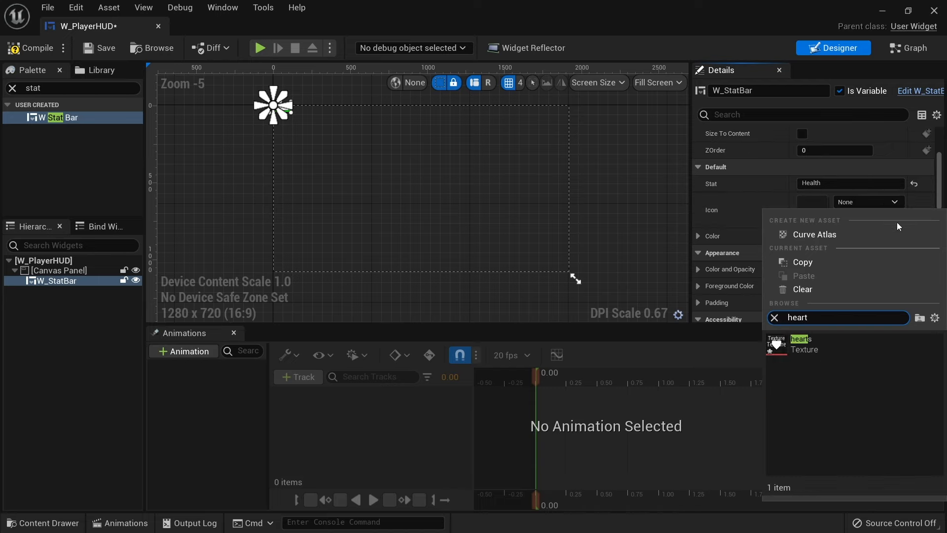
click(833, 342)
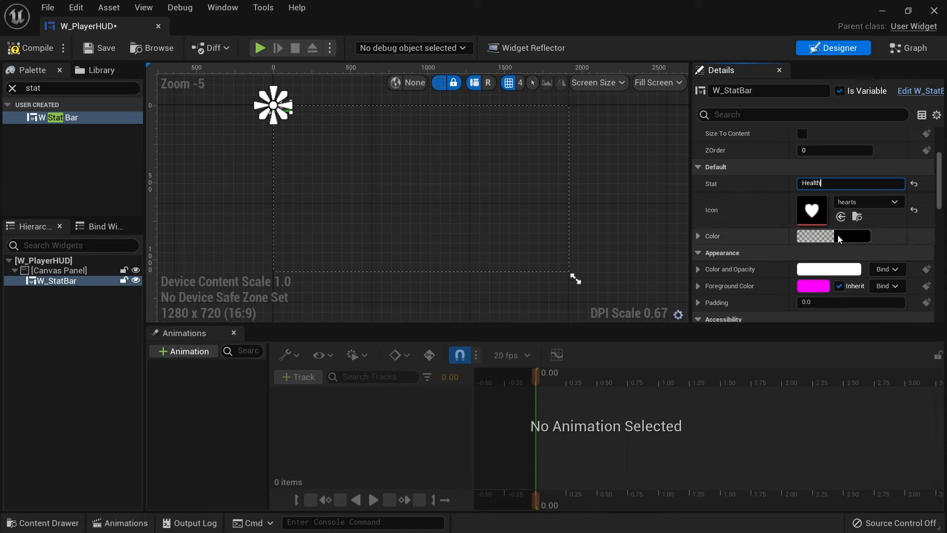
Step: Set the health bar's Color to a fully saturated red with the green channel at 0
click(837, 235)
click(704, 315)
drag(735, 286, 720, 270)
click(634, 428)
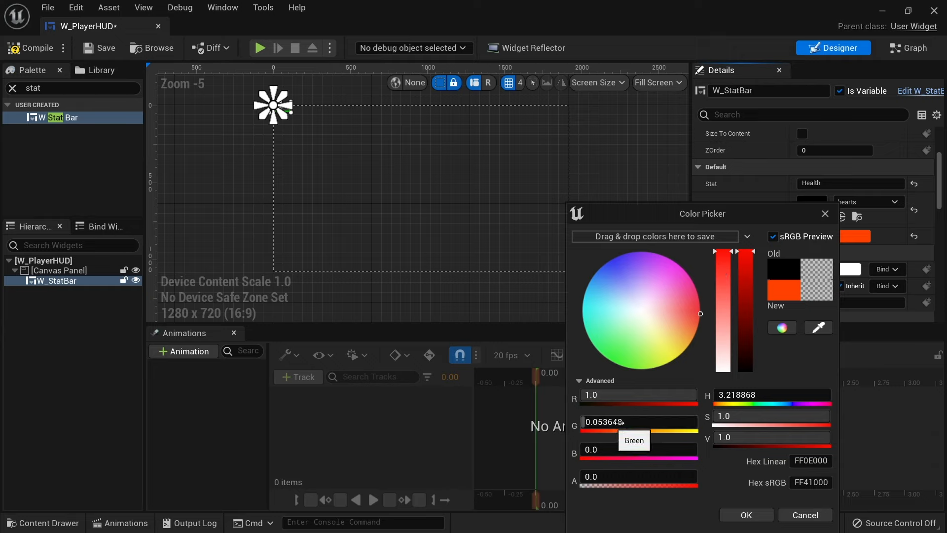
text(0)
key(Return)
click(746, 515)
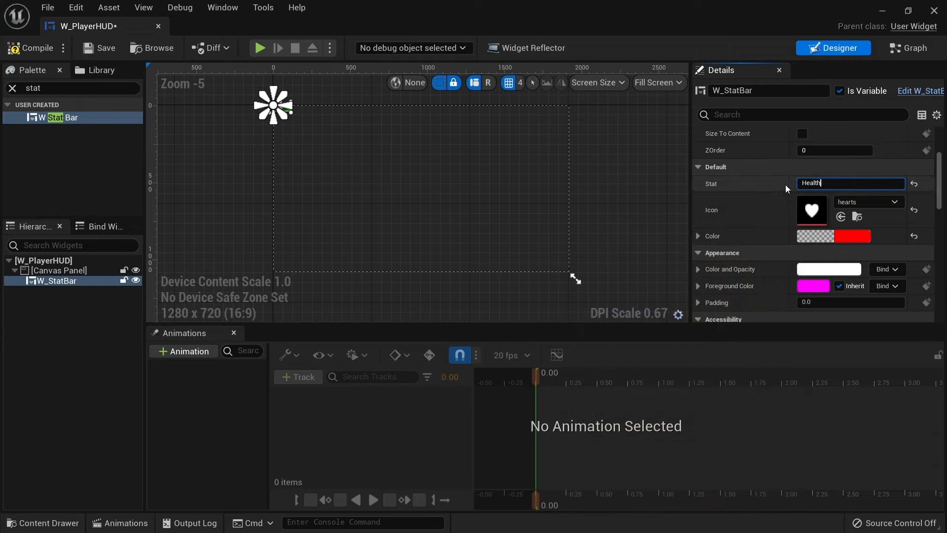
Step: Anchor and align W_StatBar to the bottom-left corner of the canvas
scroll(740, 215, up, 3)
scroll(746, 204, up, 1)
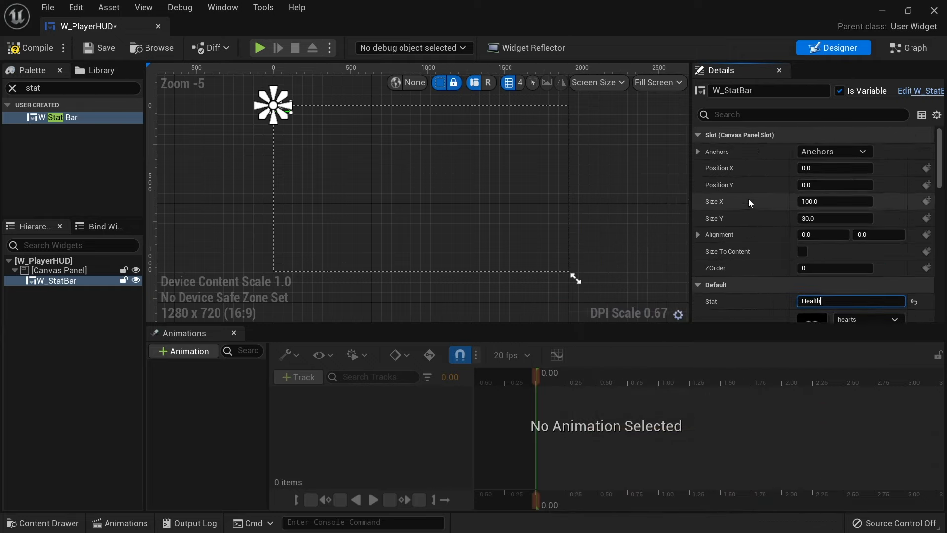
click(846, 151)
click(794, 270)
Step: Set the W_StatBar instance's Size X and Size Y to 250
click(829, 201)
text(250)
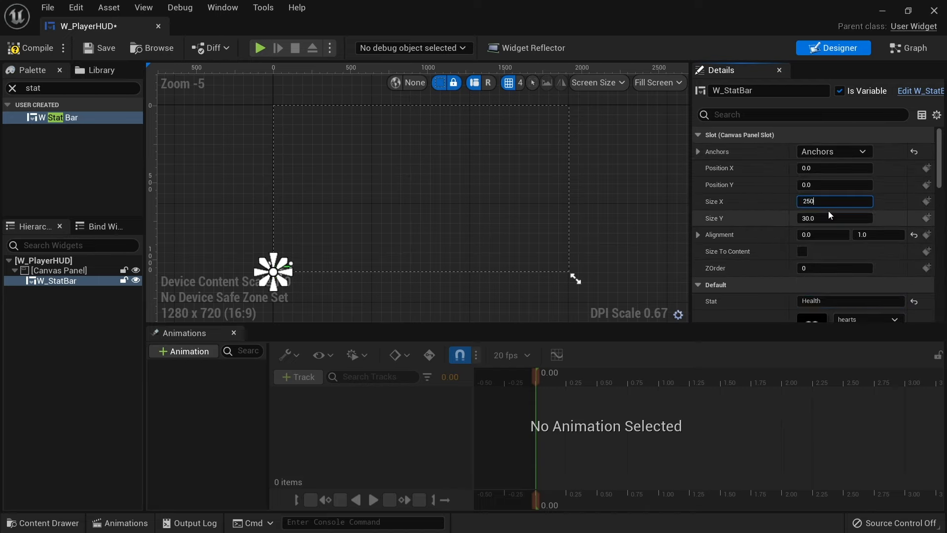
key(Tab)
text(250)
key(Return)
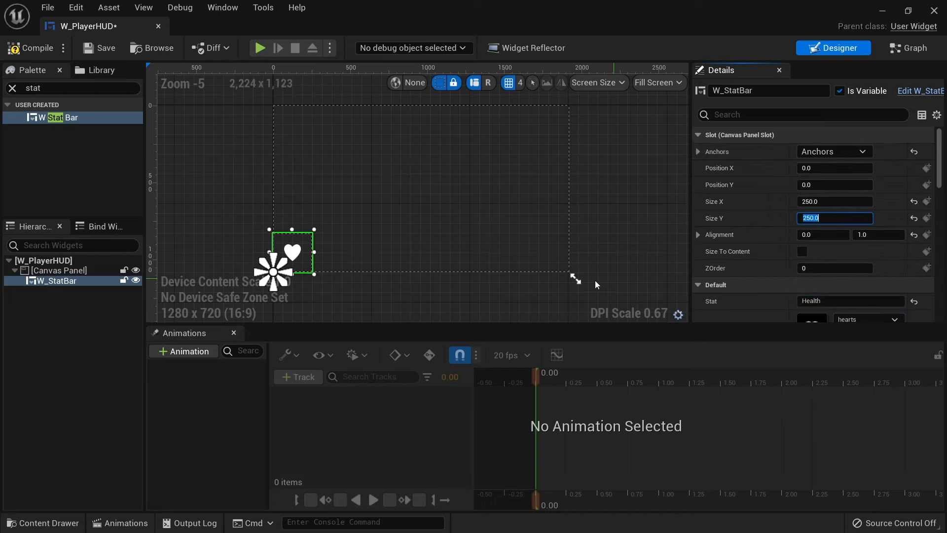
scroll(543, 256, up, 4)
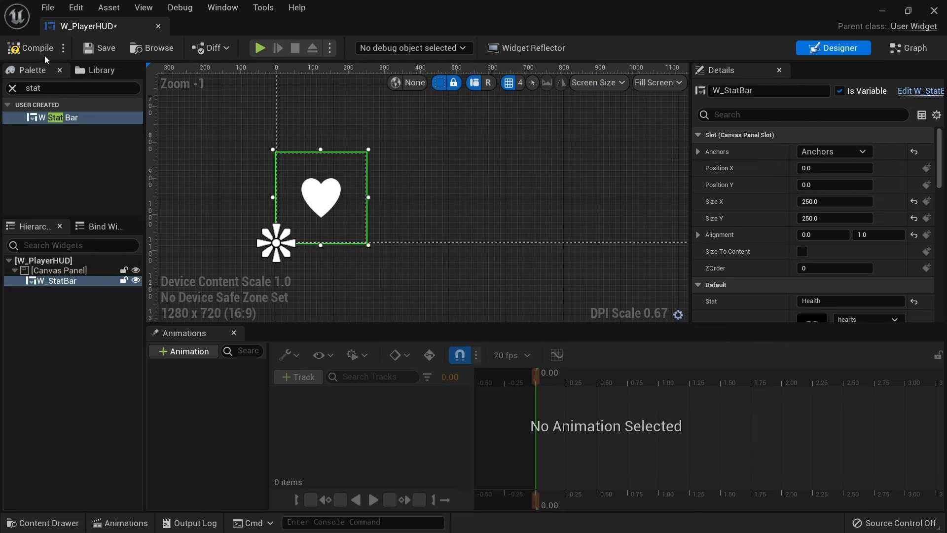
Step: Compile W_PlayerHUD and set the alpha of the health bar's red Color to 1.0
key(F7)
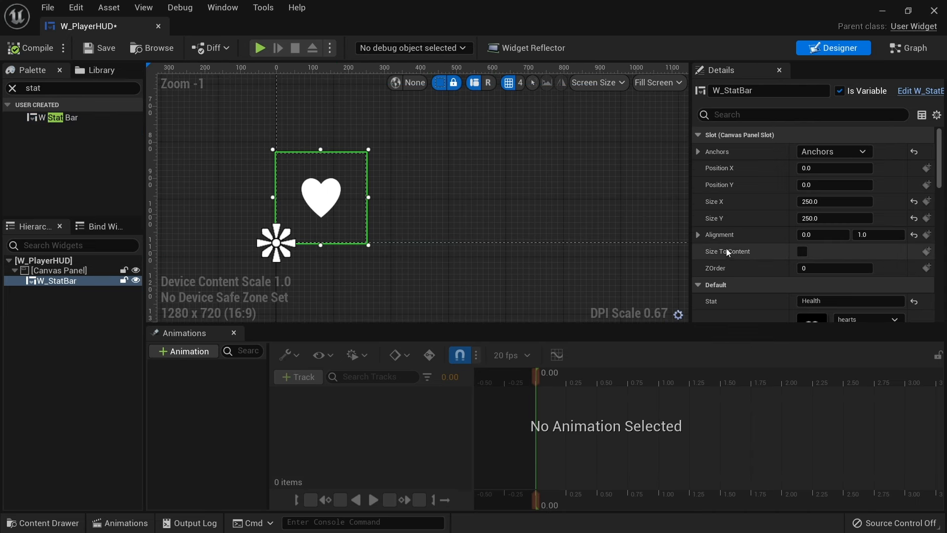
scroll(722, 243, down, 3)
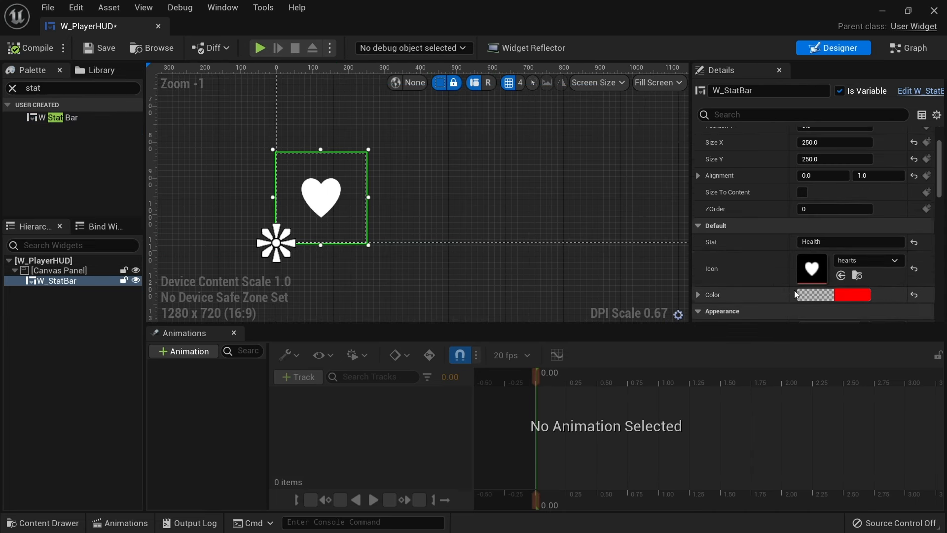
click(840, 297)
drag(703, 471, 725, 471)
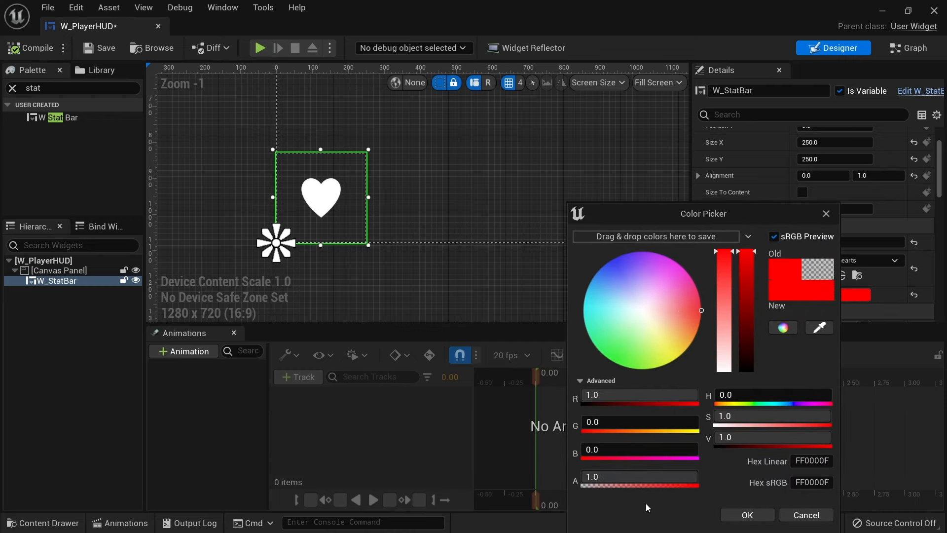
click(747, 515)
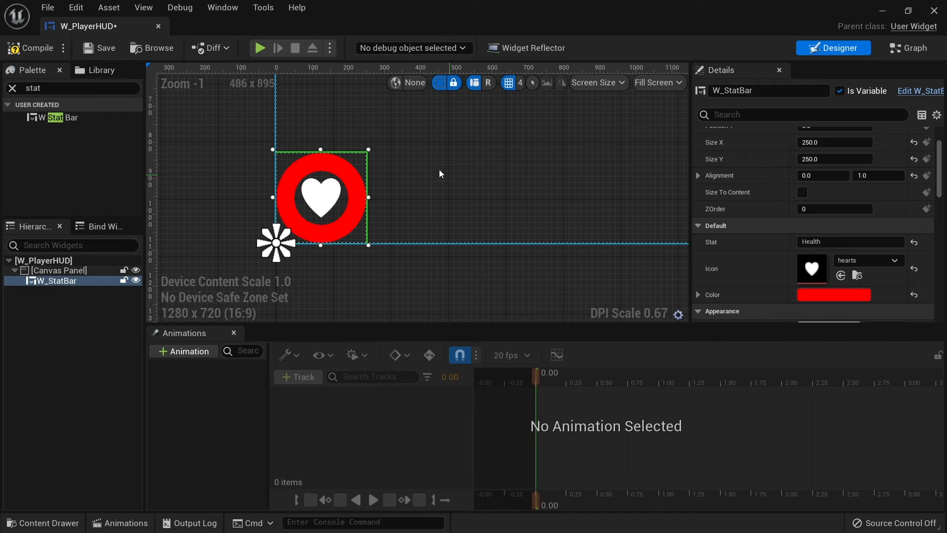
Step: Set the health bar's Position X to 50 and Position Y to -50
right_drag(413, 274, 448, 291)
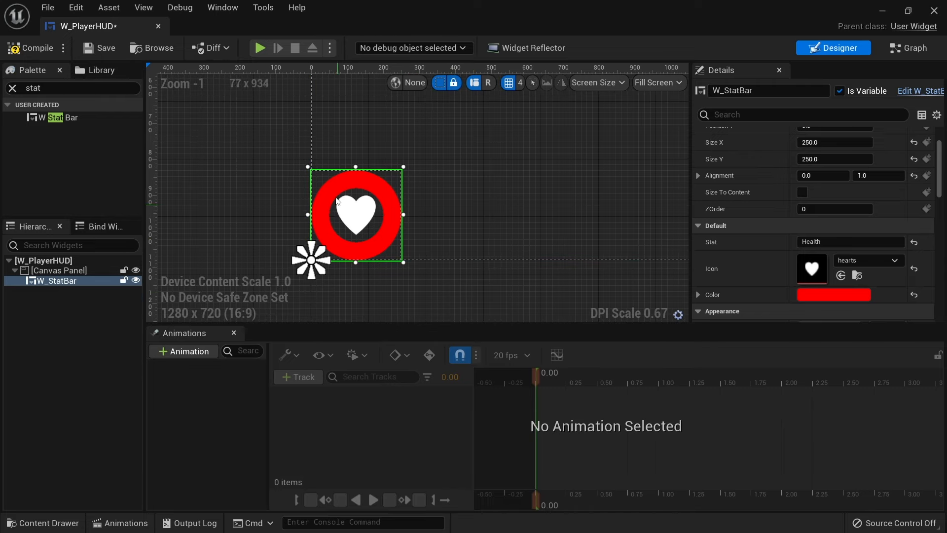
scroll(826, 159, up, 3)
click(832, 168)
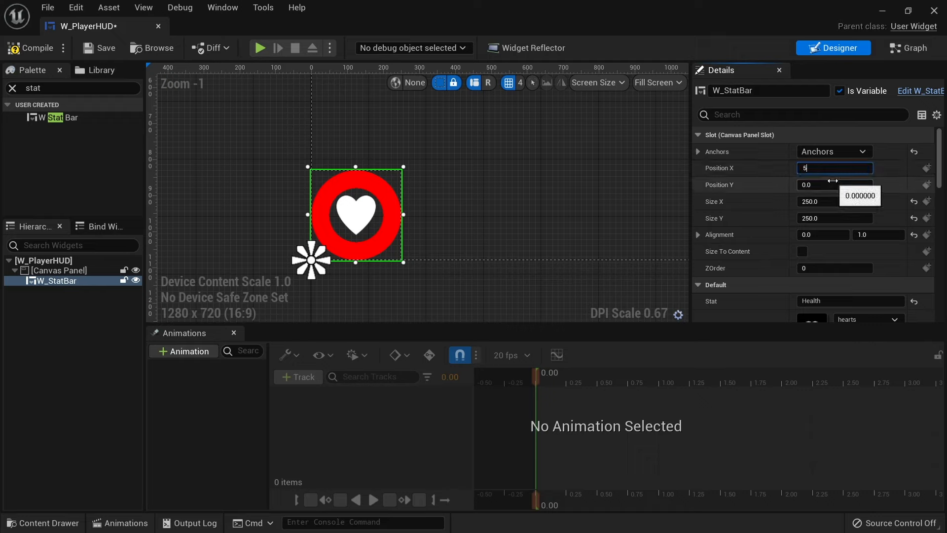
key(Tab)
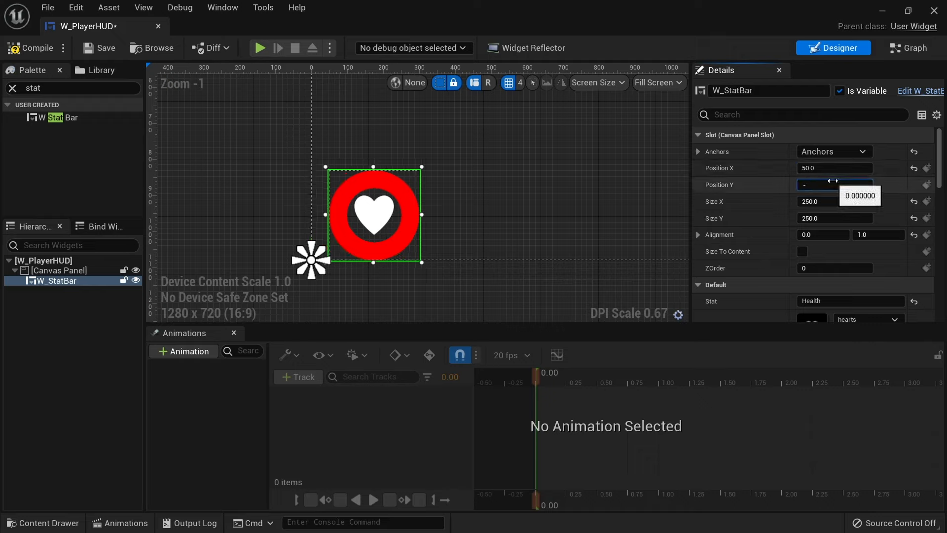
text(-50)
key(Return)
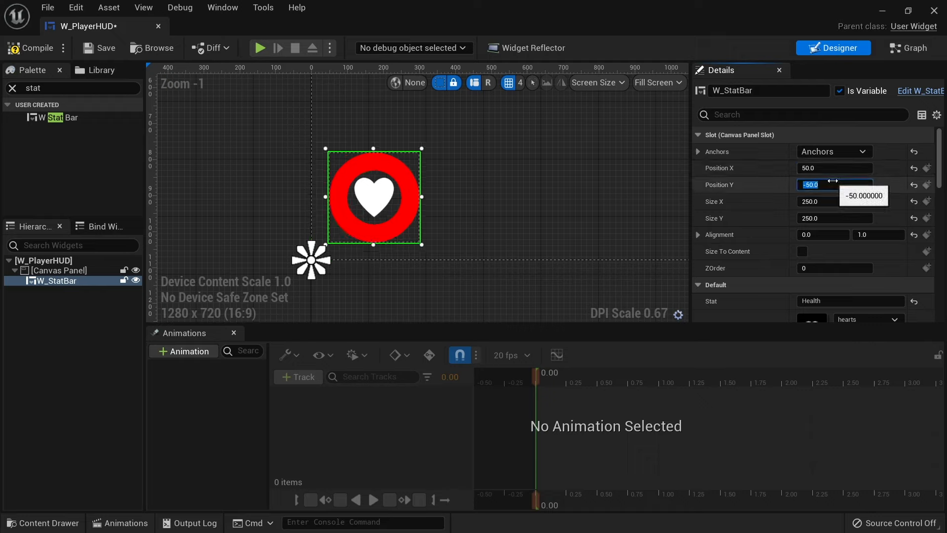
click(253, 204)
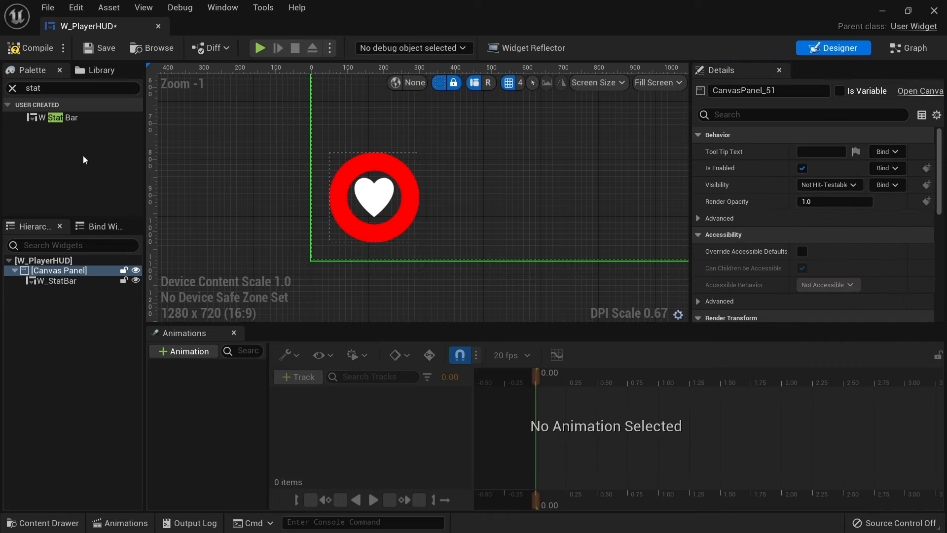
Step: Duplicate W_StatBar in the hierarchy and anchor and reposition the copy at the canvas's bottom-left corner
drag(64, 116, 55, 183)
click(69, 281)
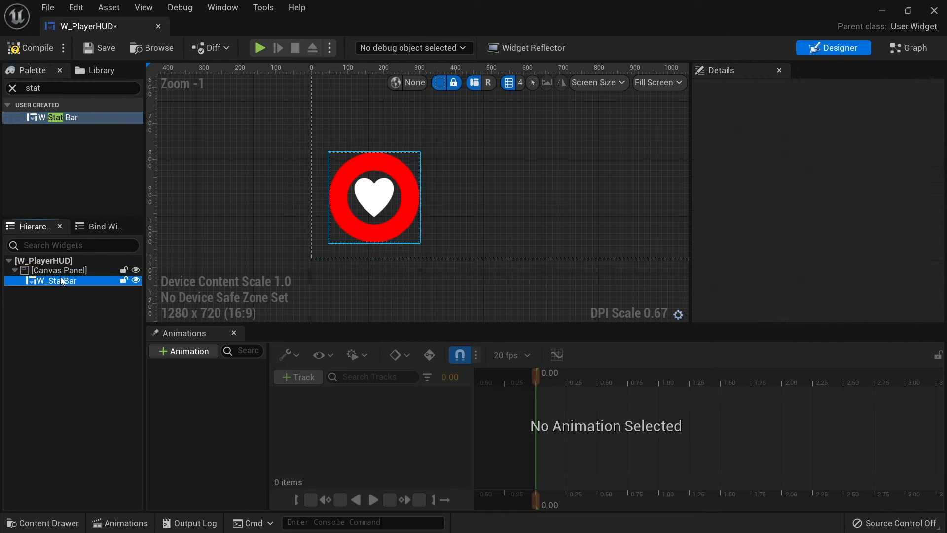
key(ctrl+d)
click(833, 152)
ctrl+click(792, 262)
Step: Set W_StatBar_1's Position X to 50 and Position Y to -50
click(833, 168)
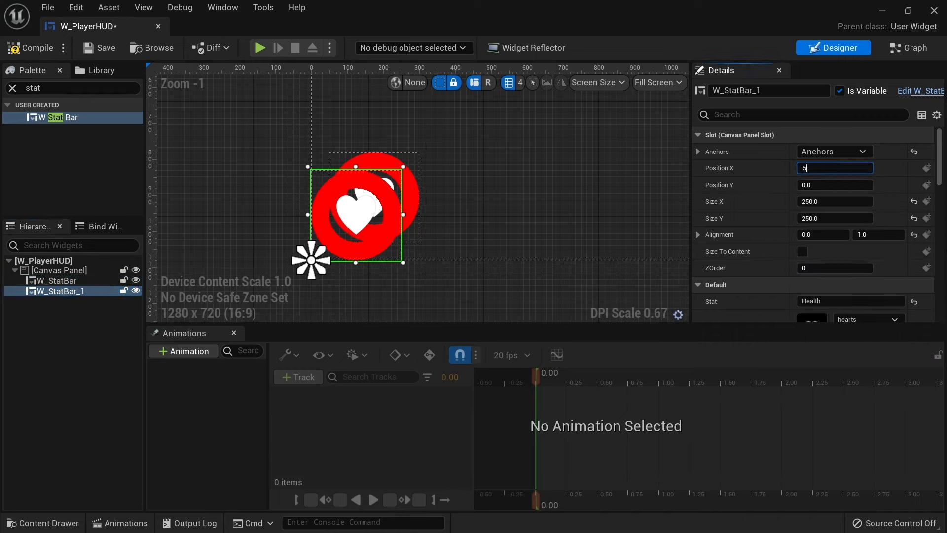
key(Tab)
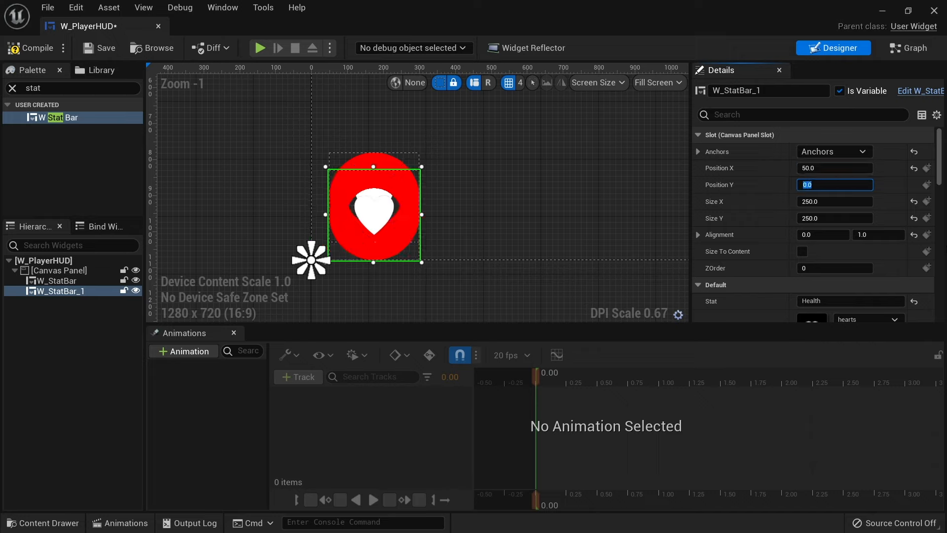
key(Return)
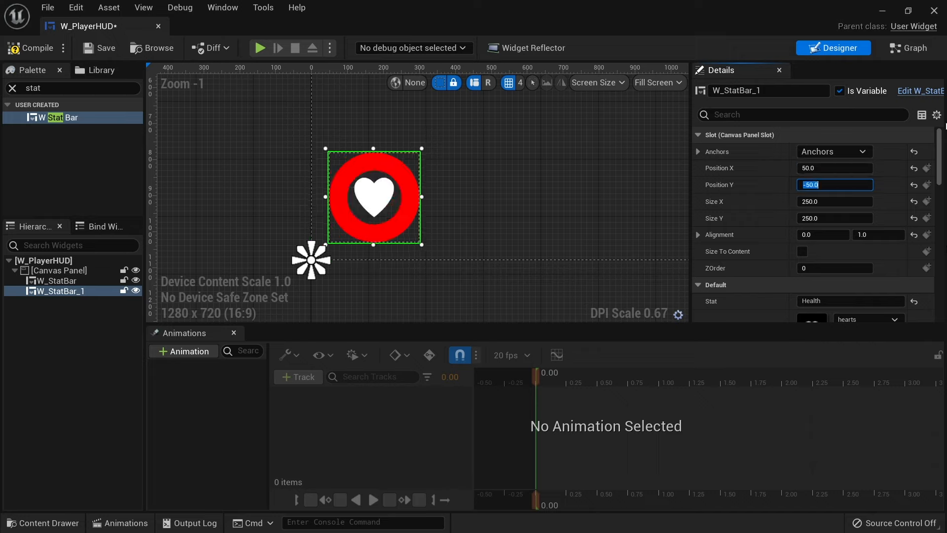
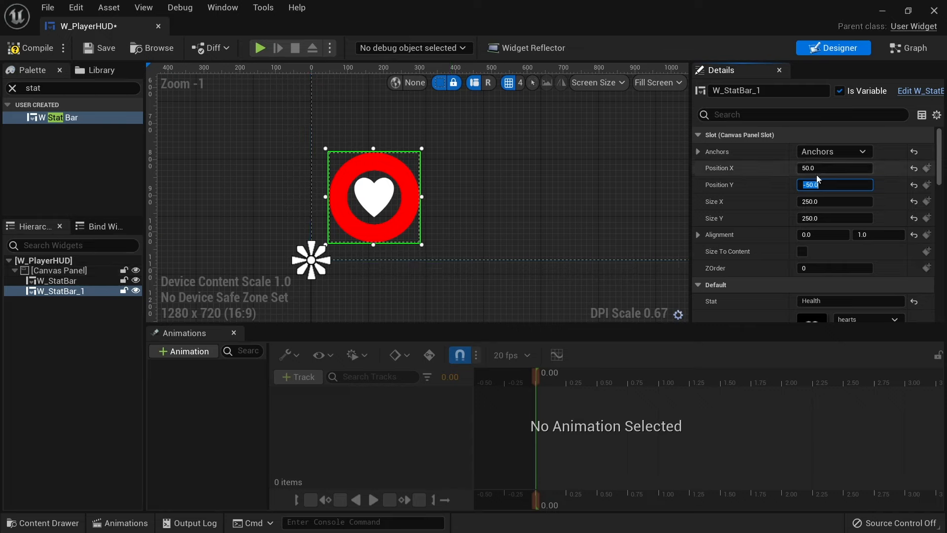
Step: Move W_StatBar_1 beside the health bar by trying Position X 150, 250 and 300 and settling on 325
click(834, 168)
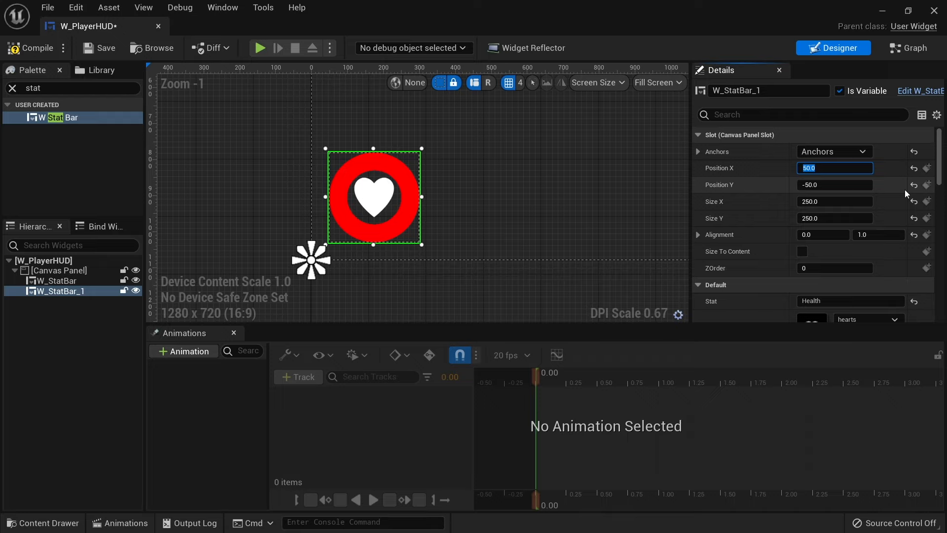
text(150)
key(Return)
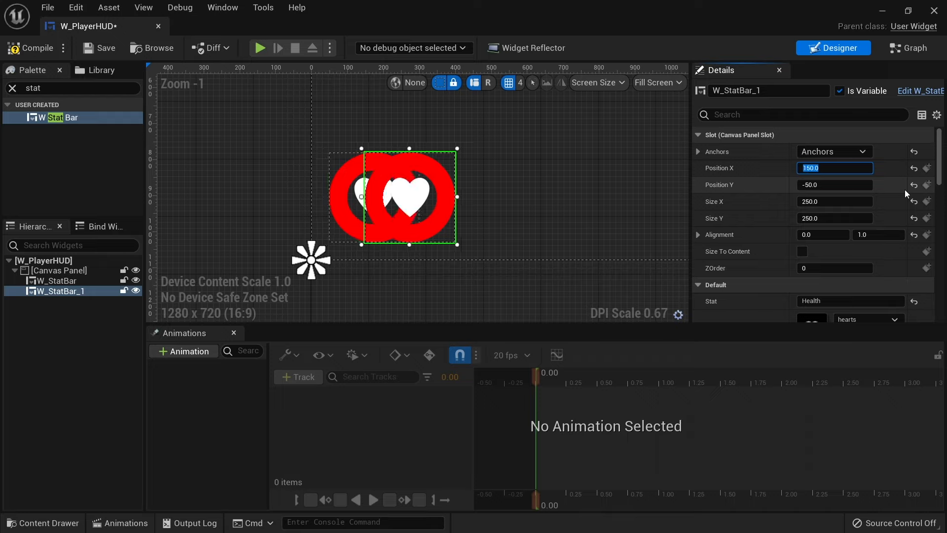
text(250)
key(Return)
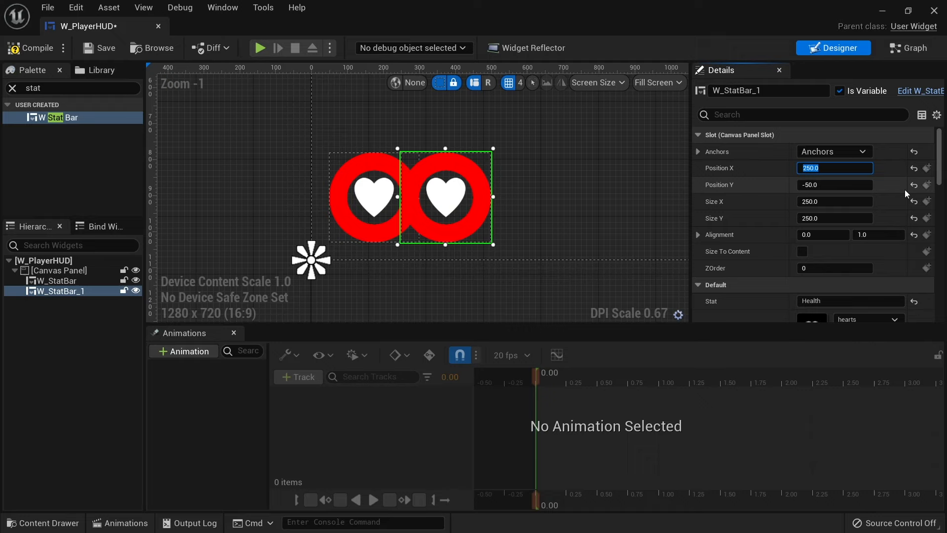
text(300)
key(Return)
text(325)
key(Return)
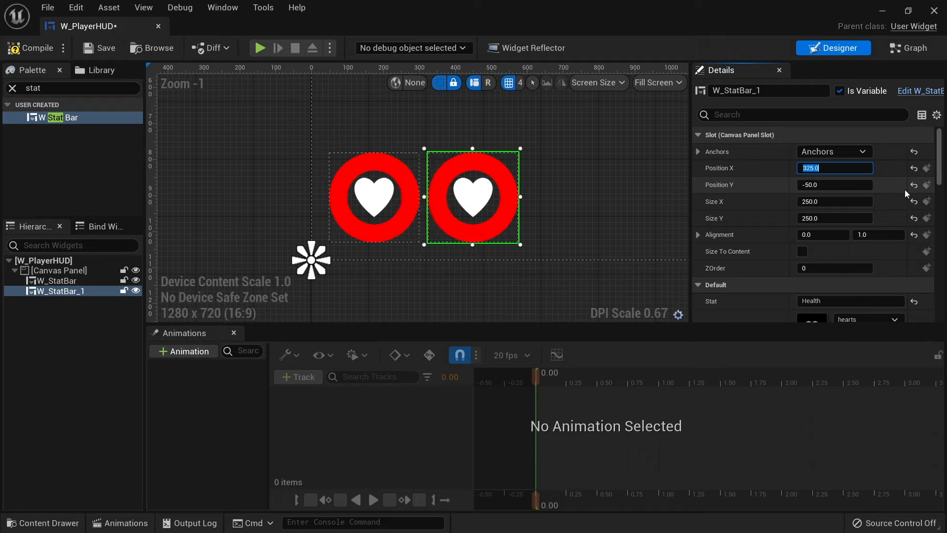
Step: Set W_StatBar_1's Size X and Size Y to 150
click(817, 201)
text(150)
key(Tab)
text(150)
key(Return)
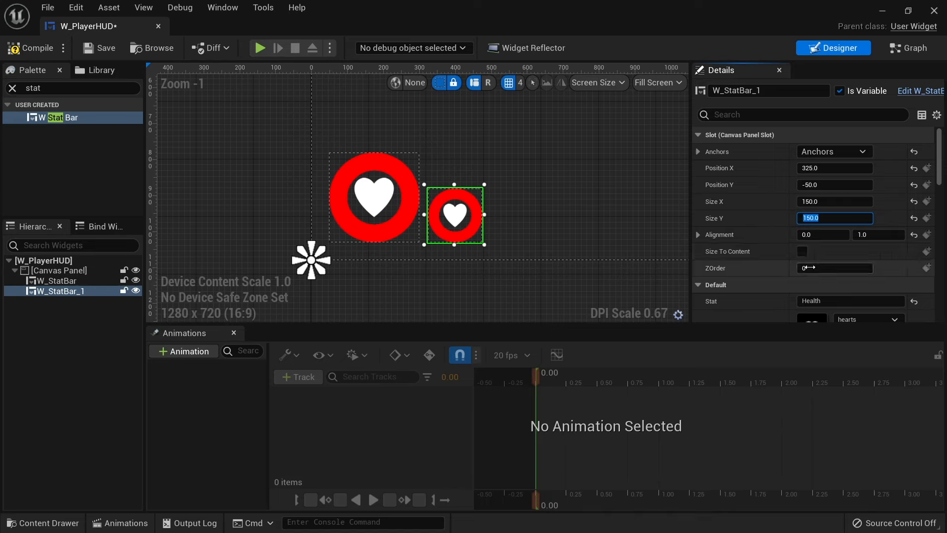
Step: Set W_StatBar_1's Stat to Stamina
scroll(809, 267, down, 2)
click(839, 242)
text(Stamina)
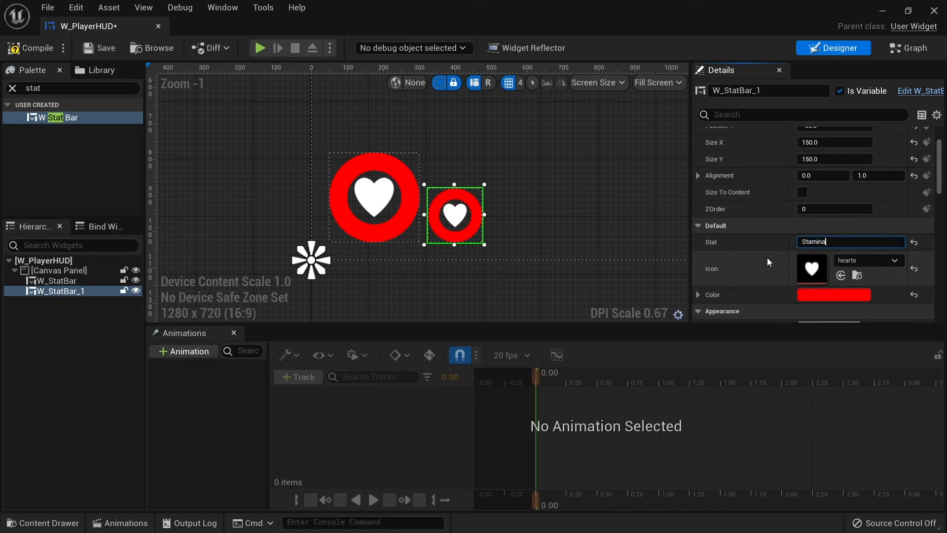
Step: Search the Icon textures for "light", "lighting" and "bolt"
click(865, 260)
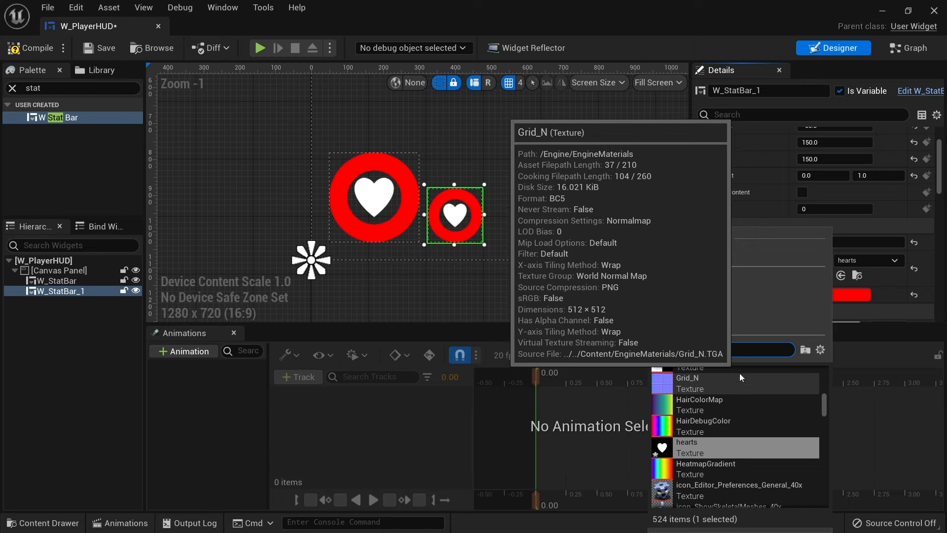
text(light)
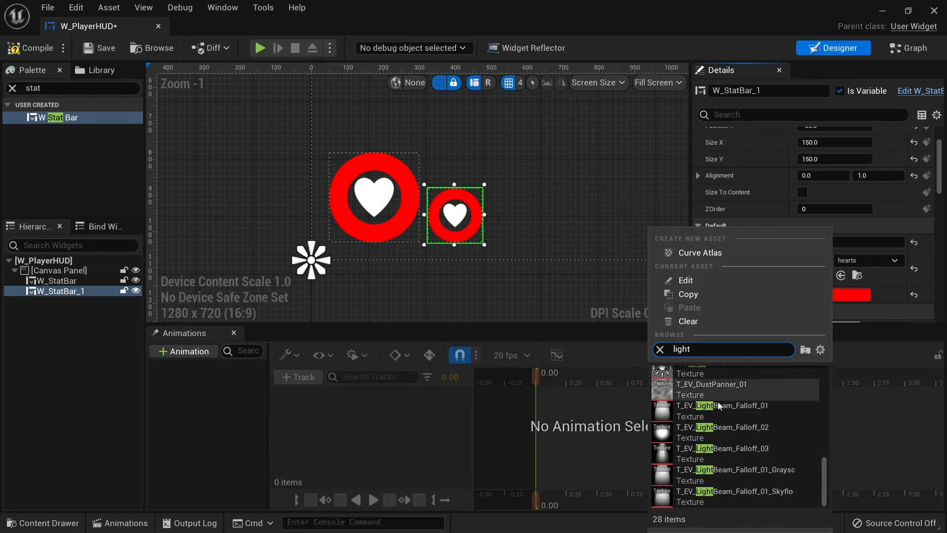
text(n)
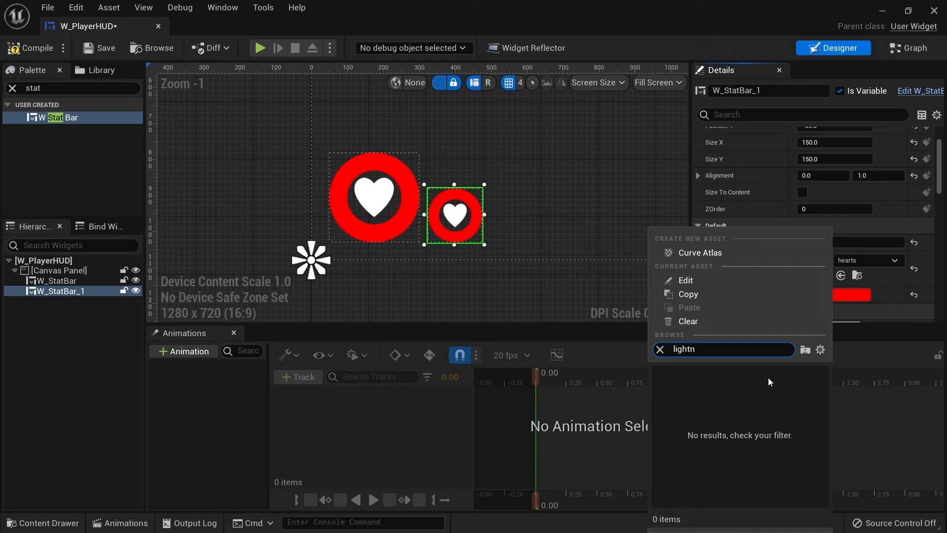
key(BackSpace)
text(ing)
key(BackSpace)
key(BackSpace)
key(BackSpace)
key(BackSpace)
key(BackSpace)
key(BackSpace)
key(BackSpace)
key(BackSpace)
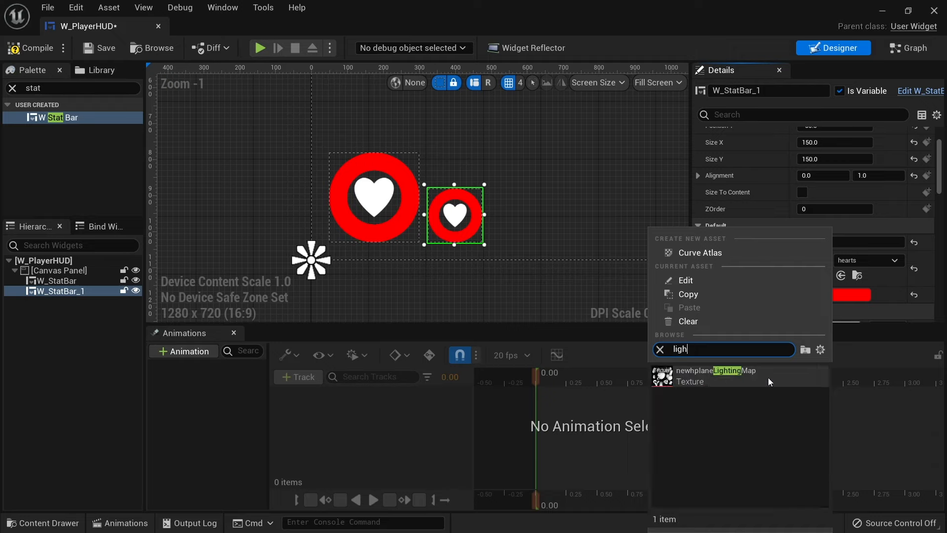
text(bolt)
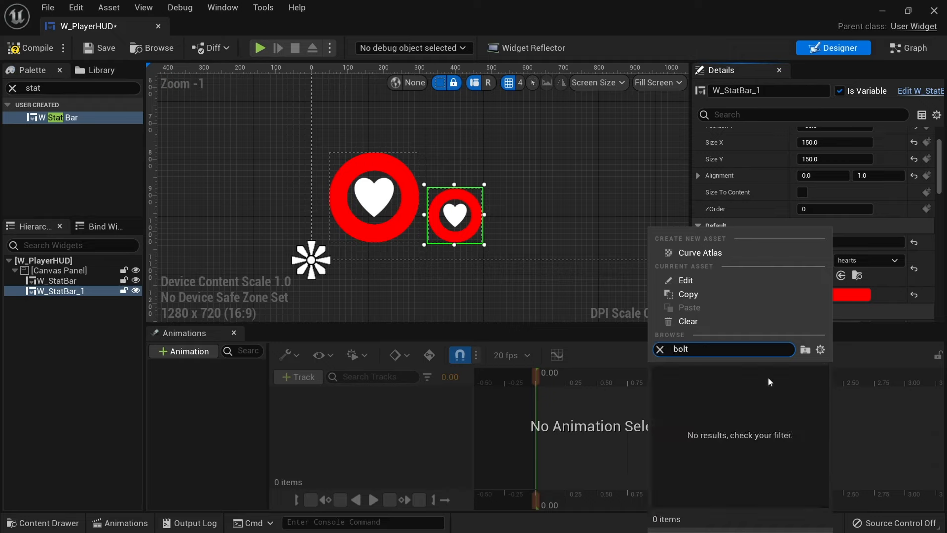
key(BackSpace)
key(BackSpace)
key(BackSpace)
key(BackSpace)
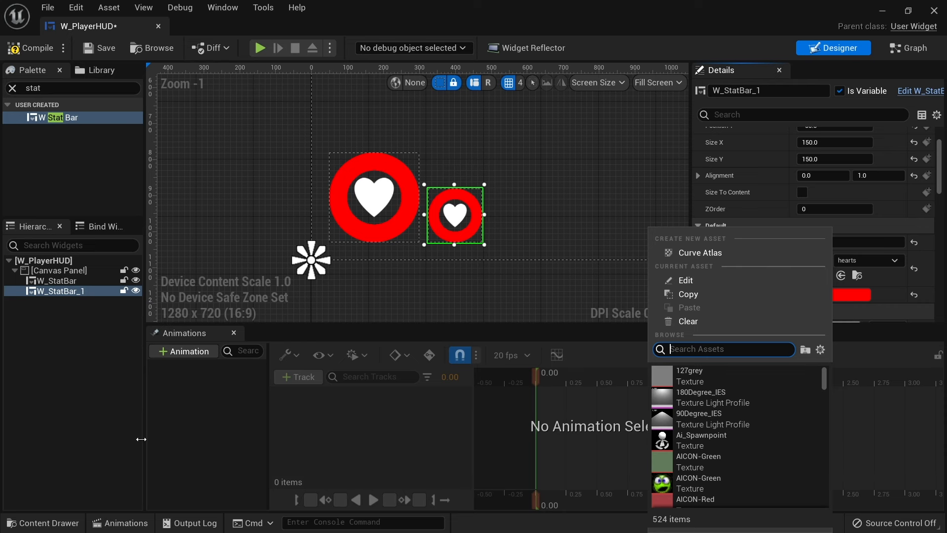
Step: Assign the electric texture from the USerInterface Textures folder as W_StatBar_1's Icon
click(43, 523)
double_click(196, 392)
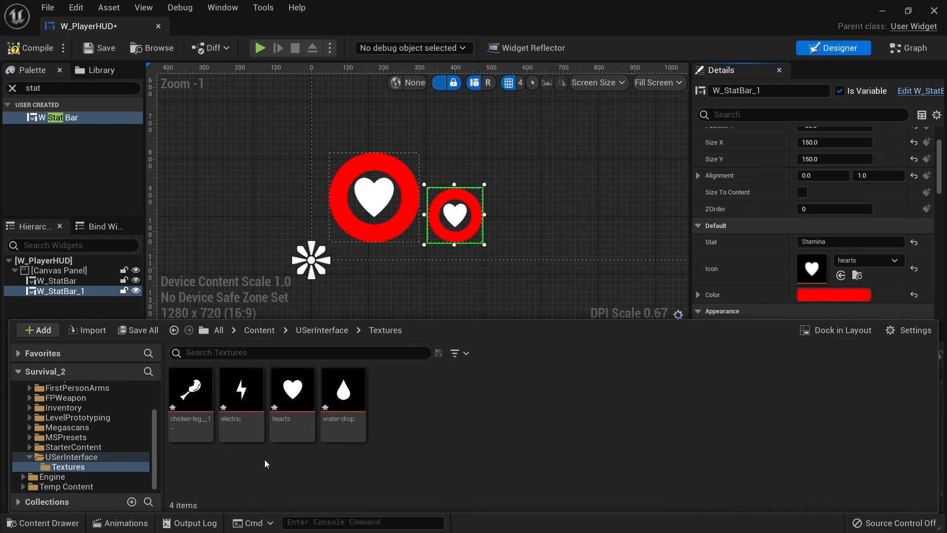
drag(242, 392, 816, 270)
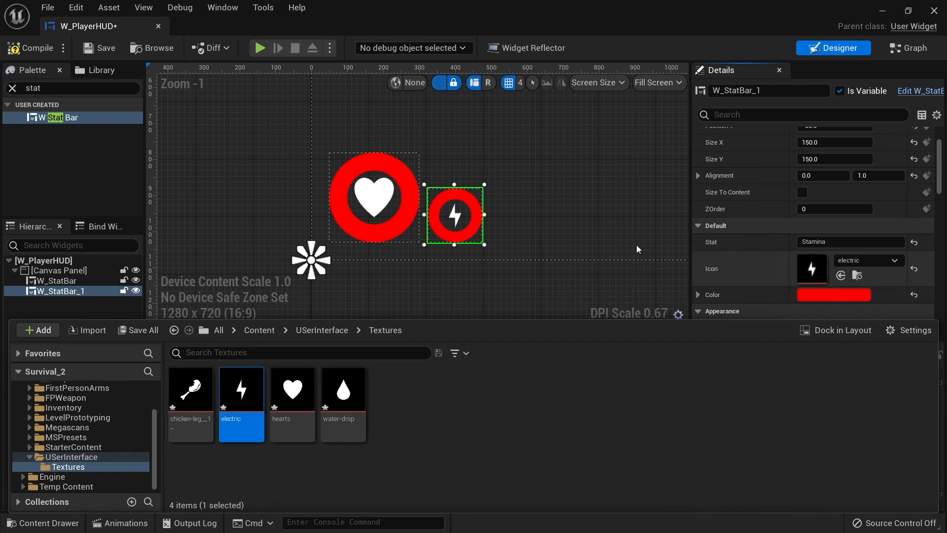
Step: Set the stamina bar's Color to light green, about R 0.18, G 1.0 and B 0.18
click(810, 295)
drag(685, 339, 626, 353)
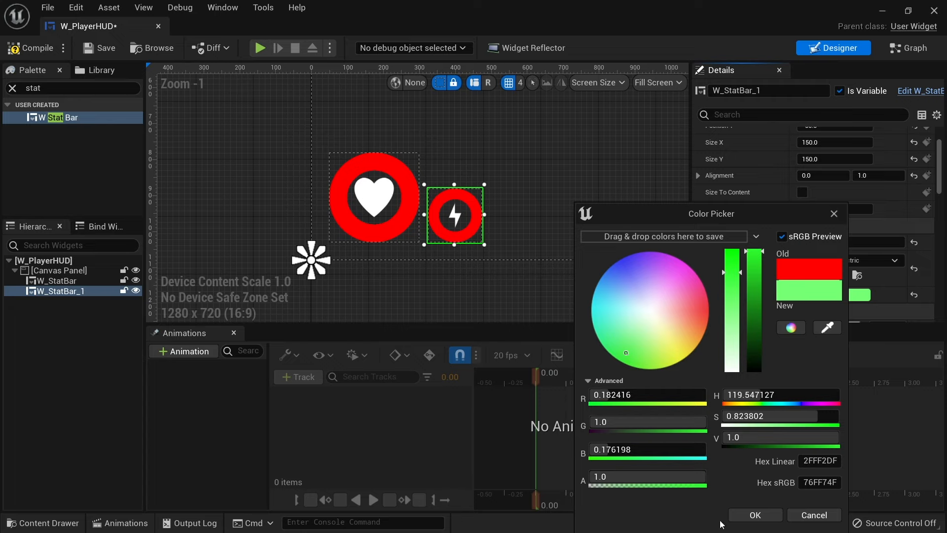
click(754, 515)
click(585, 282)
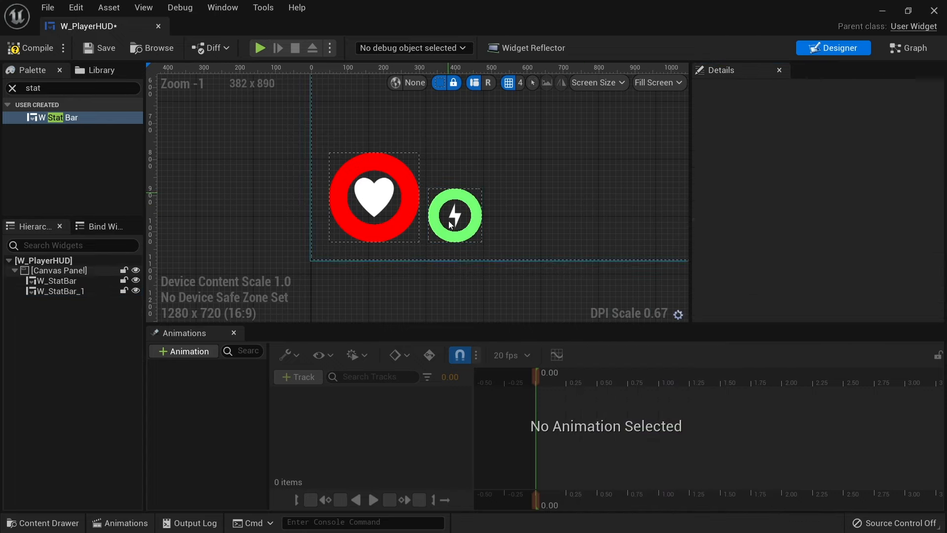
Step: Duplicate the stamina bar W_StatBar_1 and anchor and reposition the copy at the canvas's bottom-left corner
right_drag(500, 222, 450, 212)
scroll(478, 247, down, 3)
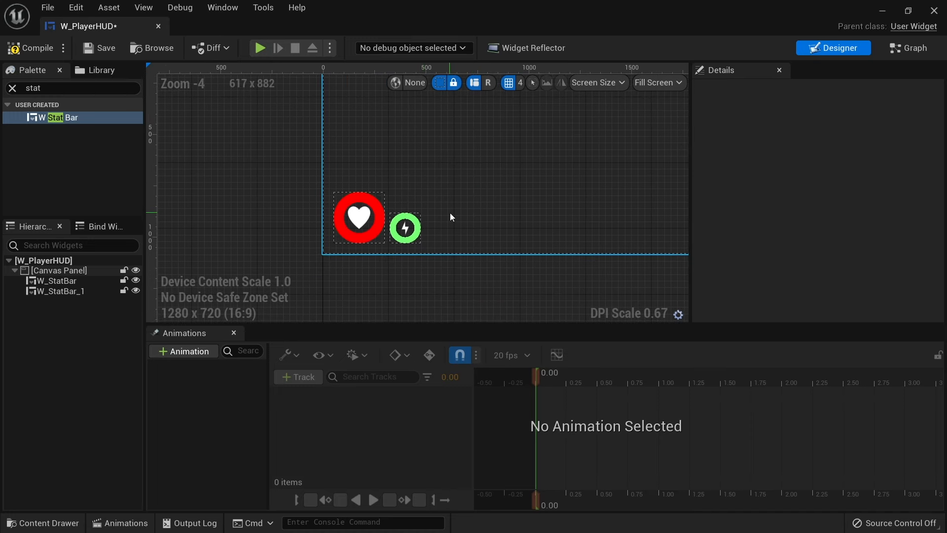
scroll(444, 219, up, 2)
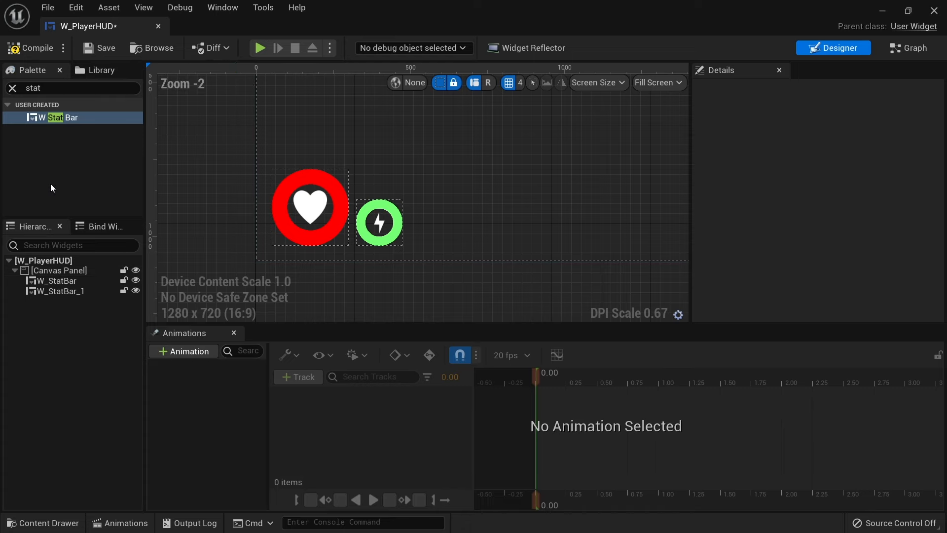
click(59, 291)
key(ctrl+d)
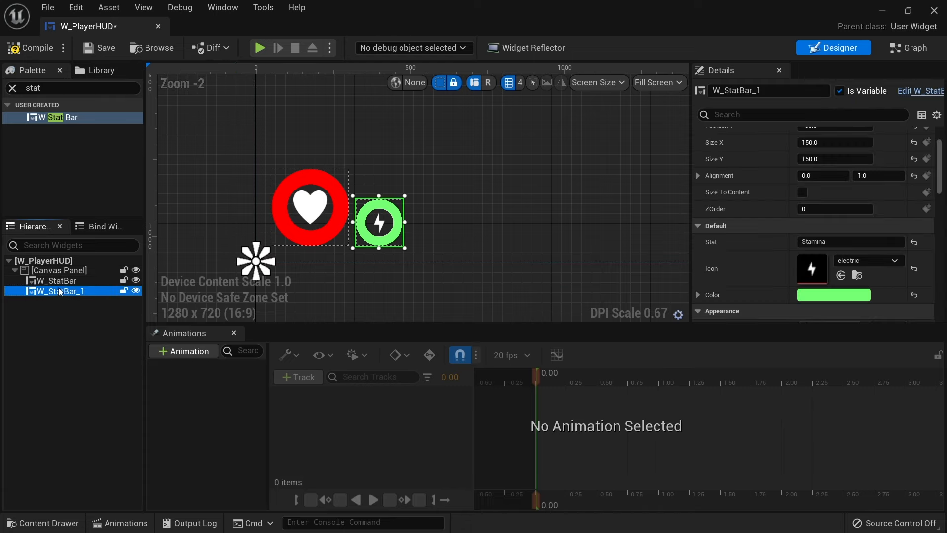
scroll(883, 197, up, 3)
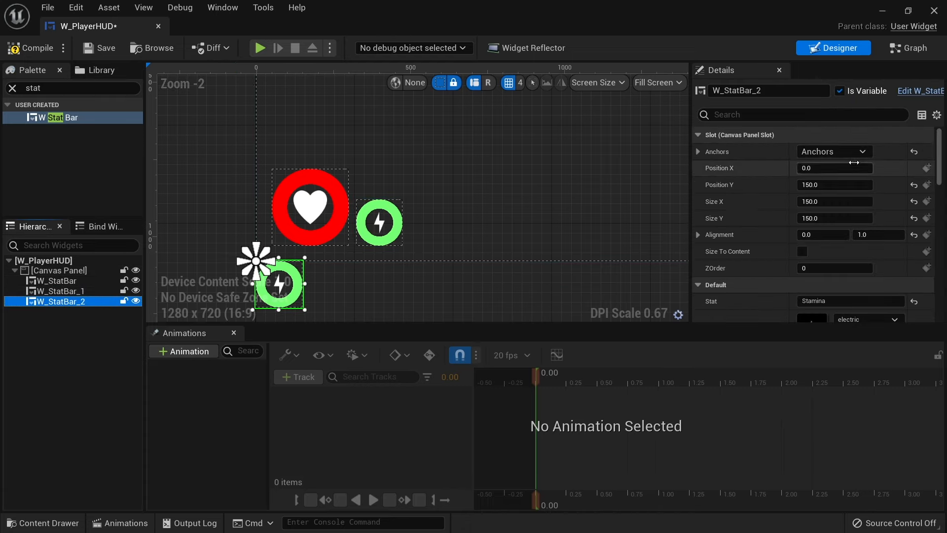
click(843, 153)
ctrl+shift+click(795, 272)
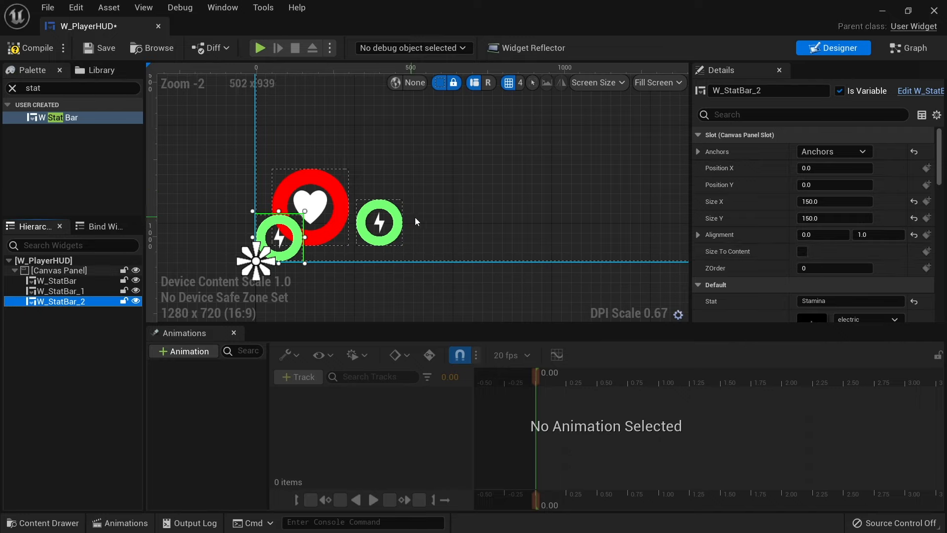
Step: Position the duplicated bar W_StatBar_2 at Position X 500 and Position Y -50
click(812, 168)
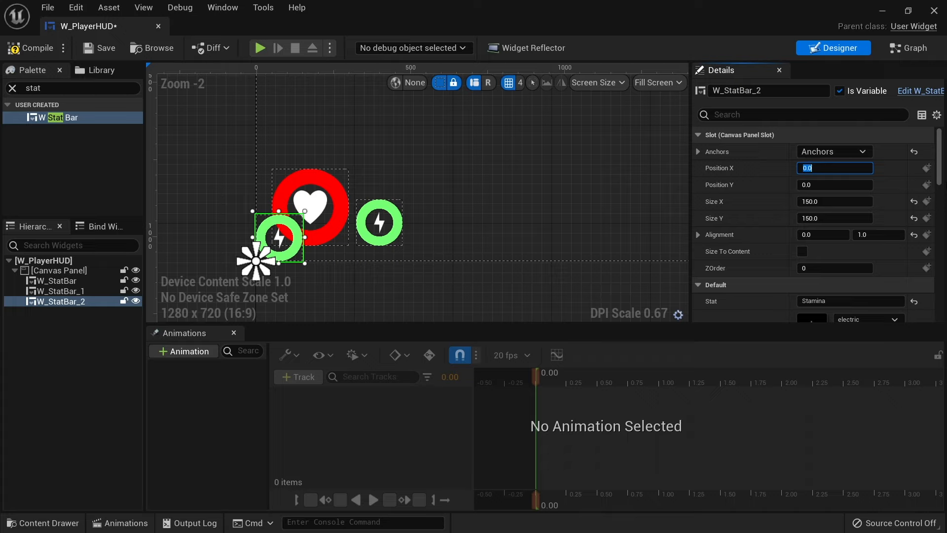
key(Return)
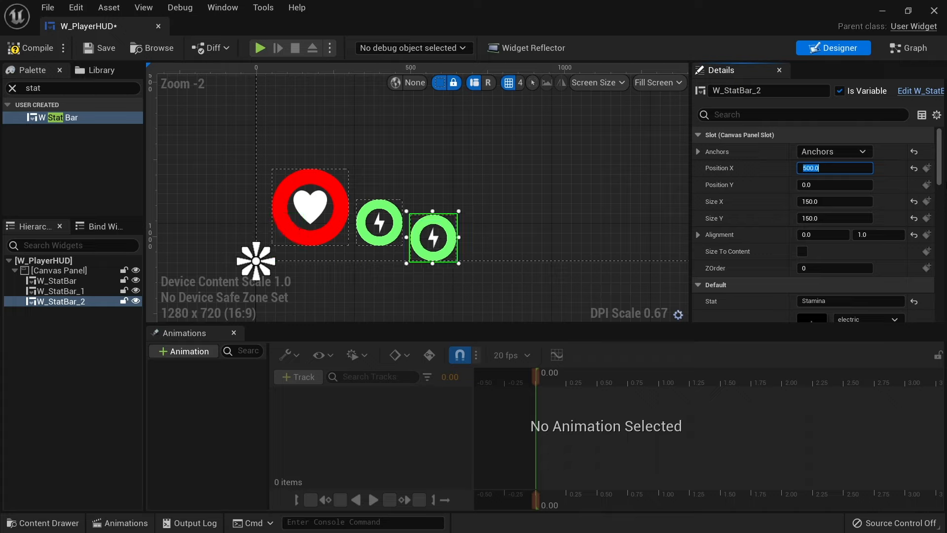
click(807, 190)
text(-50)
key(Return)
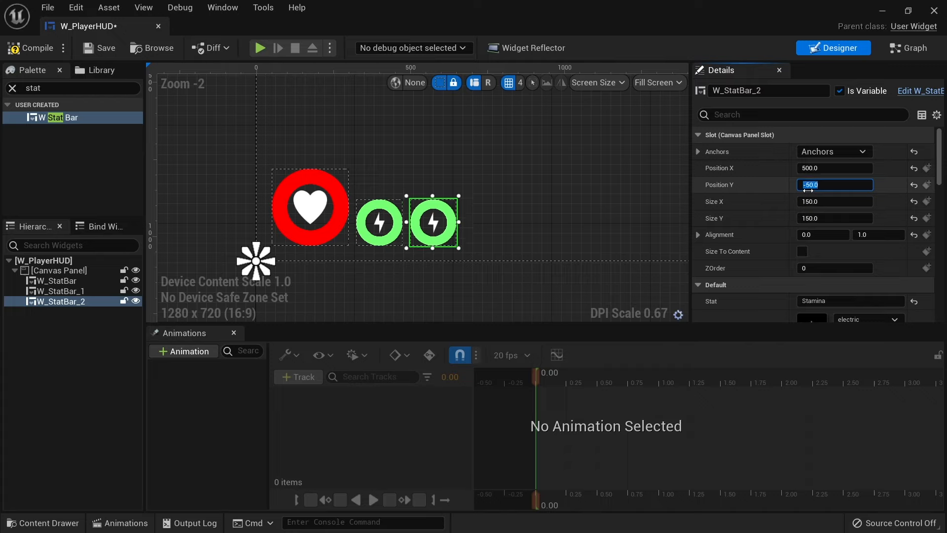
Step: Resize W_StatBar_2 to Size X 100 and Size Y 100
click(799, 201)
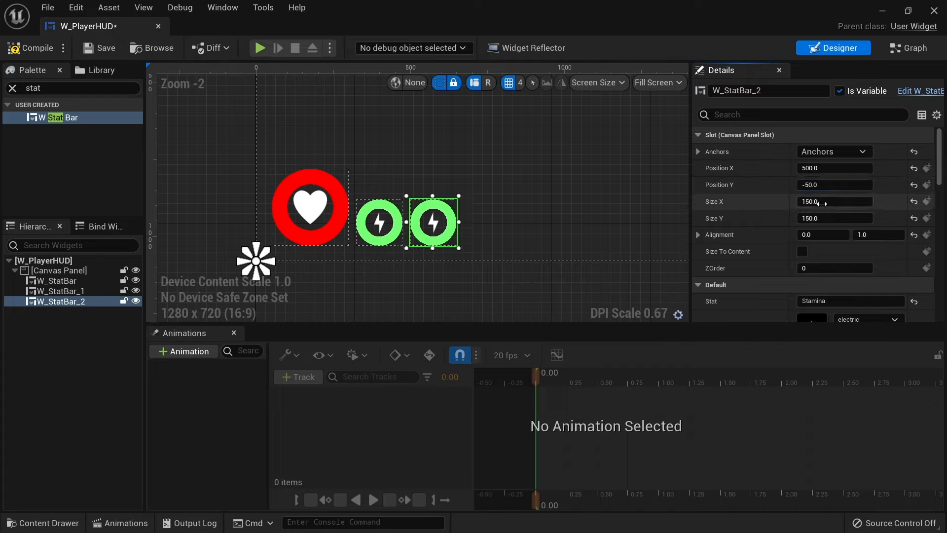
text(100)
key(Tab)
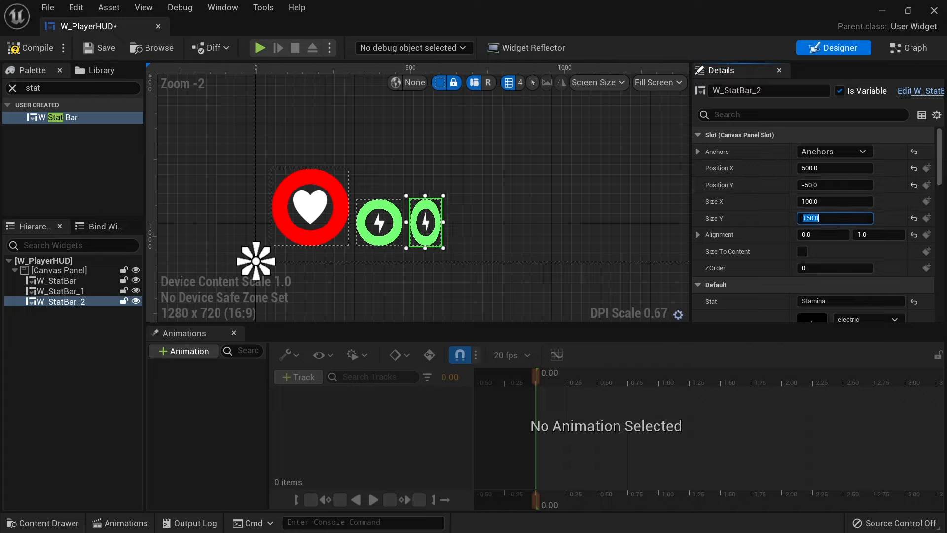
text(100)
key(Return)
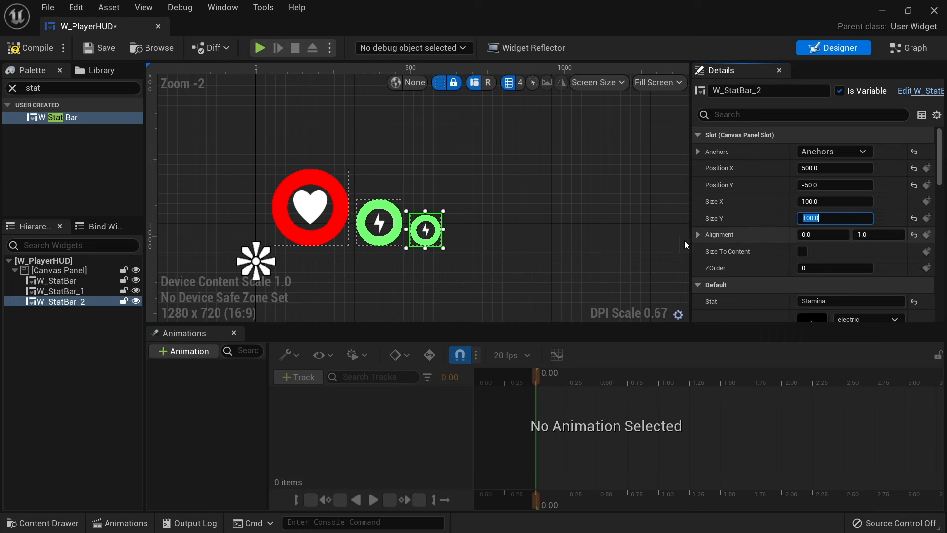
Step: Set W_StatBar_2's Stat to Food and assign the chicken-leg__1_ texture as its Icon
scroll(675, 216, up, 4)
scroll(454, 244, up, 1)
click(838, 301)
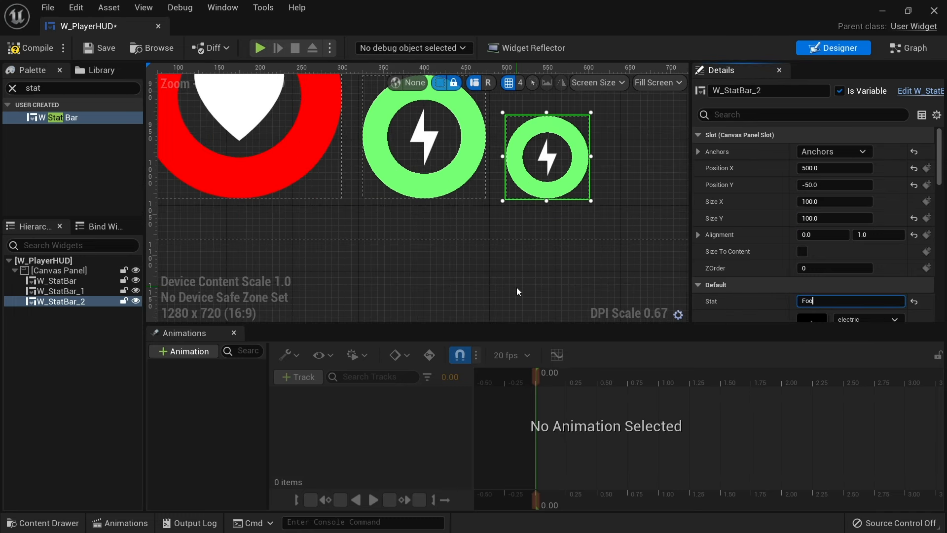
scroll(750, 254, down, 3)
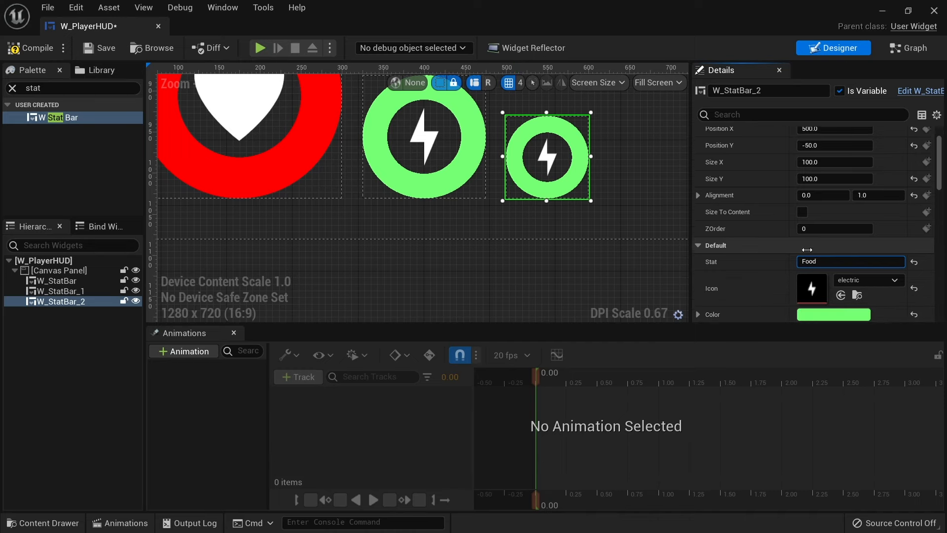
click(855, 260)
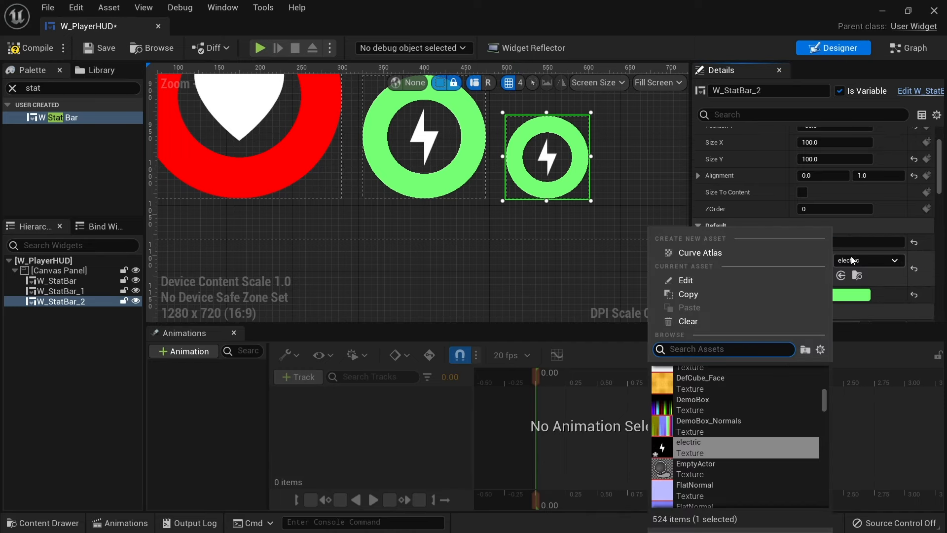
text(food)
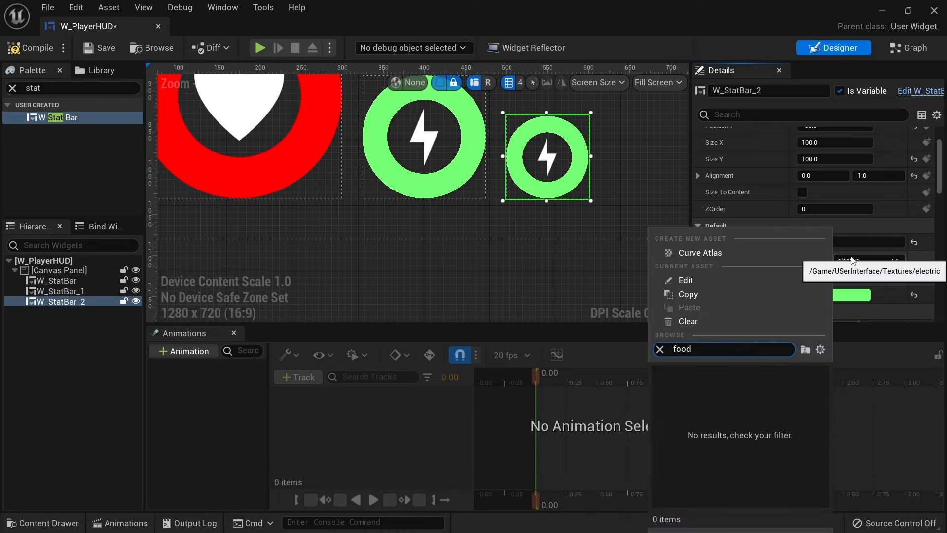
click(39, 522)
drag(191, 389, 812, 269)
Step: Set the food bar's Color to orange, about R 1.0, G 0.45 and B 0
click(834, 294)
click(693, 330)
drag(694, 330, 725, 345)
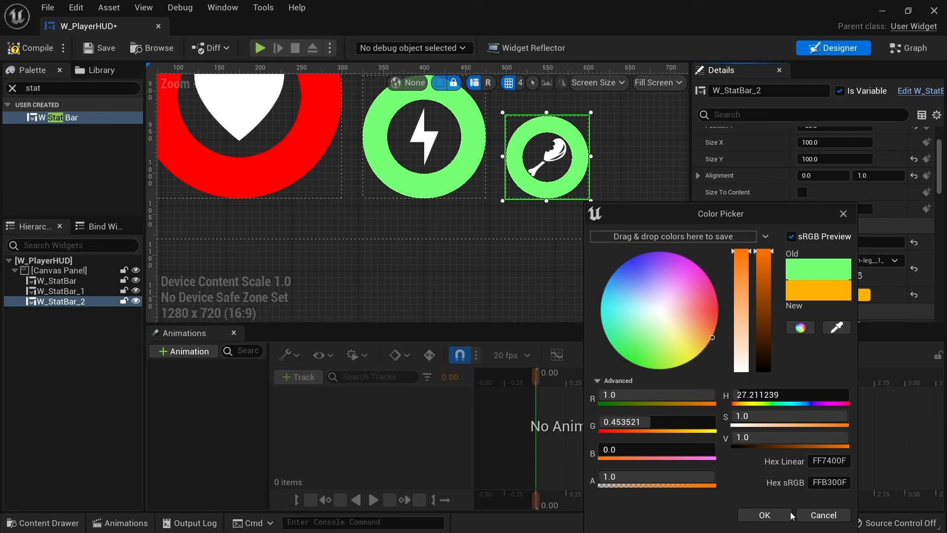
click(764, 514)
Step: Duplicate the food bar W_StatBar_2 in the Canvas Panel
scroll(614, 225, down, 2)
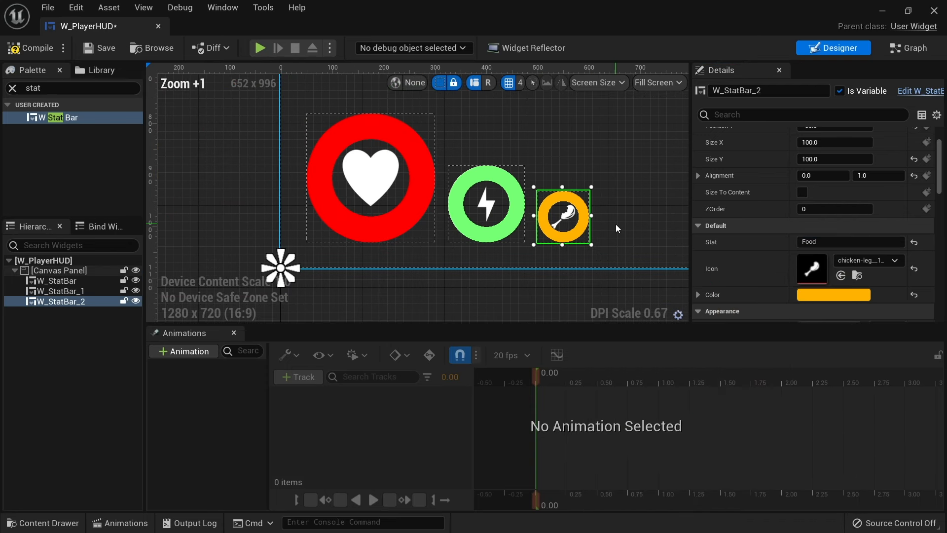
click(577, 296)
click(573, 220)
right_drag(596, 282, 543, 281)
click(55, 324)
click(61, 302)
key(ctrl+d)
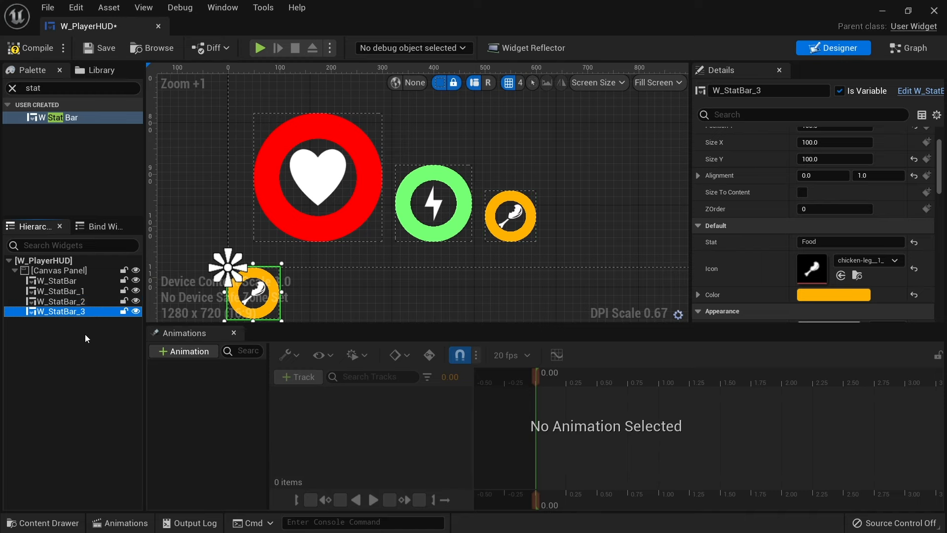
Step: Assign the water-drop texture as W_StatBar_3's Icon and set its Stat to Water
click(859, 259)
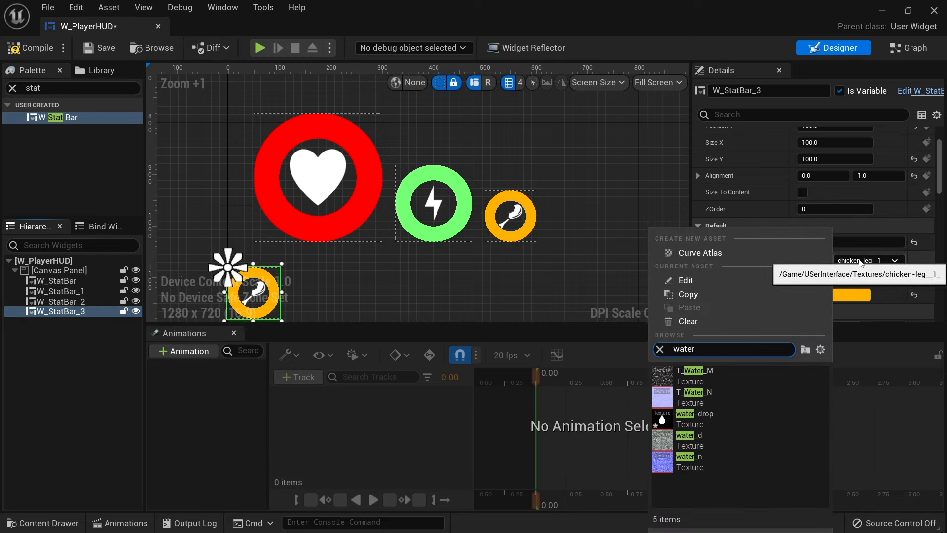
click(734, 403)
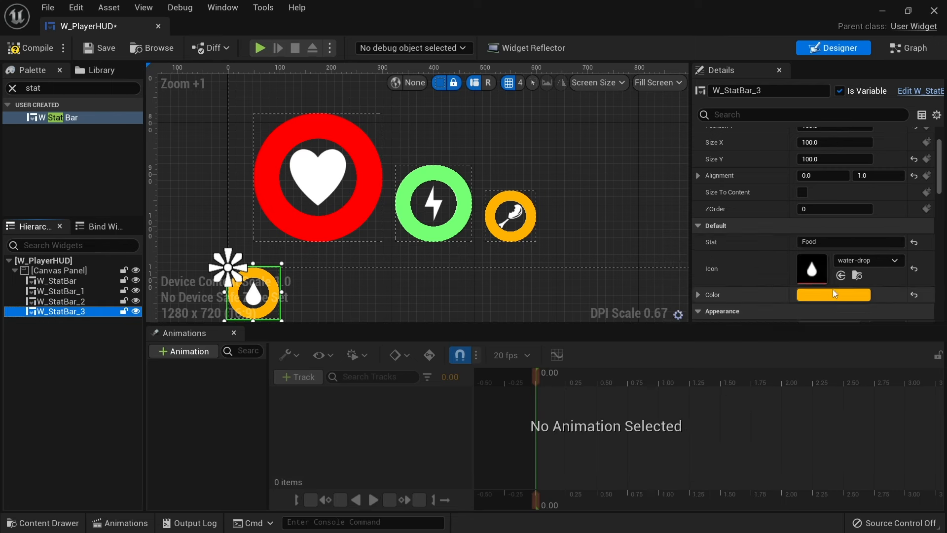
click(839, 242)
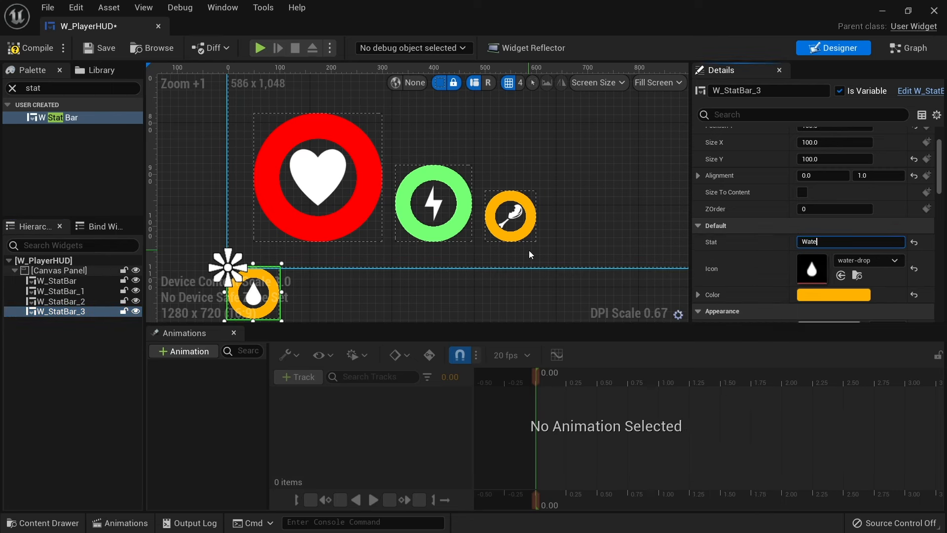
text(Water)
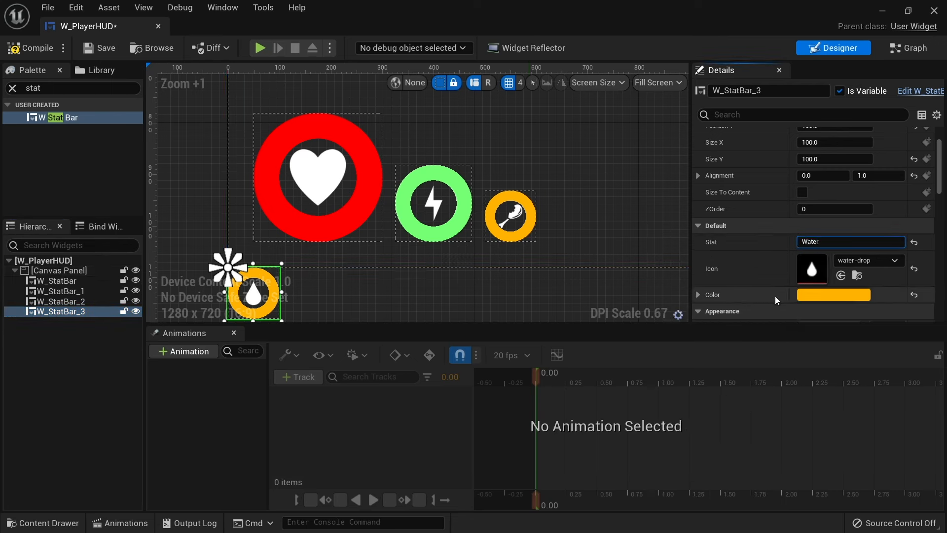
Step: Set the water bar's Color to cyan, about R 0, G 0.95 and B 1.0
click(833, 294)
click(615, 323)
drag(615, 323, 518, 306)
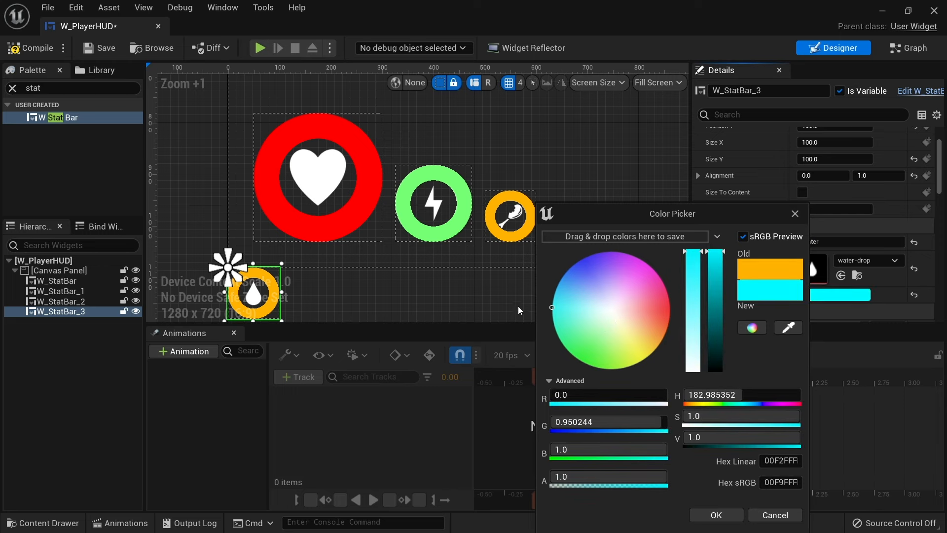
click(714, 514)
Step: Anchor the water bar to the canvas's bottom-left corner with matching alignment and place it at Position X 625, Position Y -50
scroll(888, 158, up, 2)
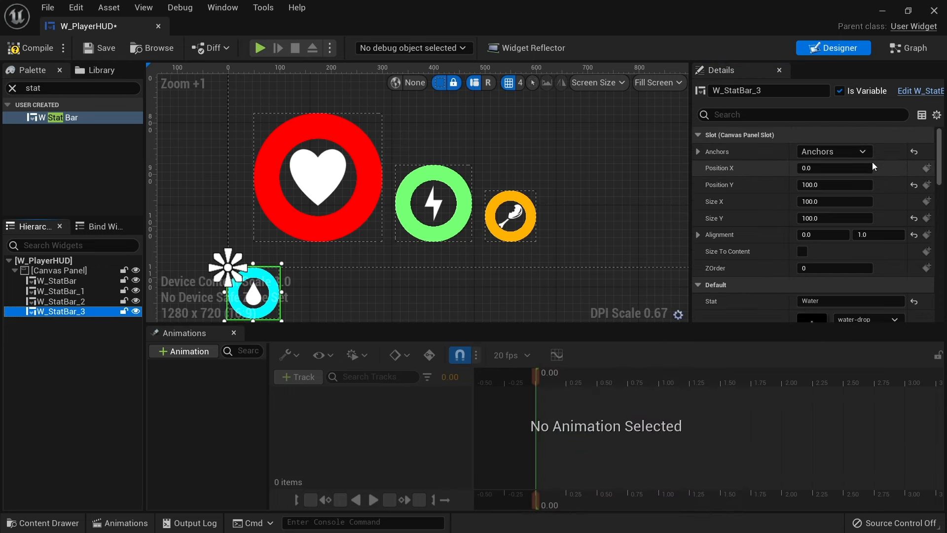
click(851, 153)
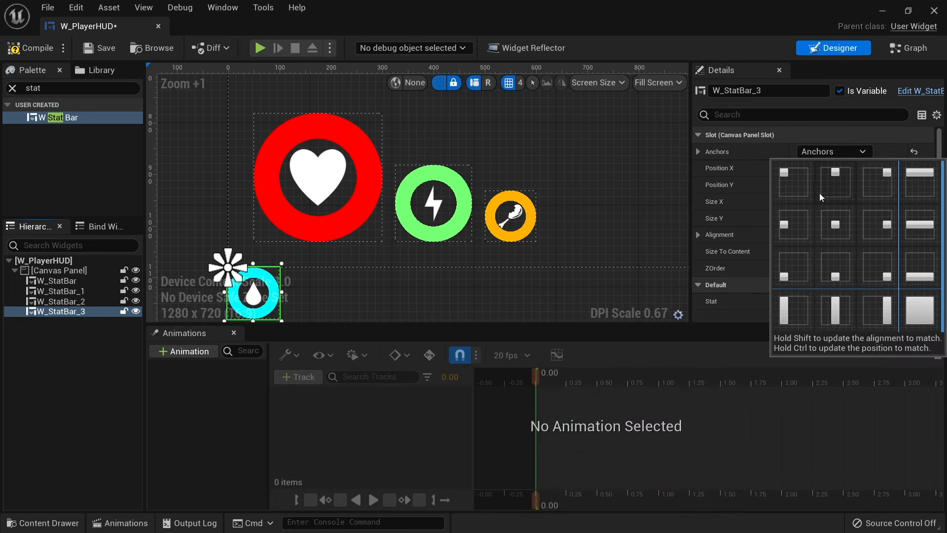
ctrl+shift+click(790, 269)
click(829, 165)
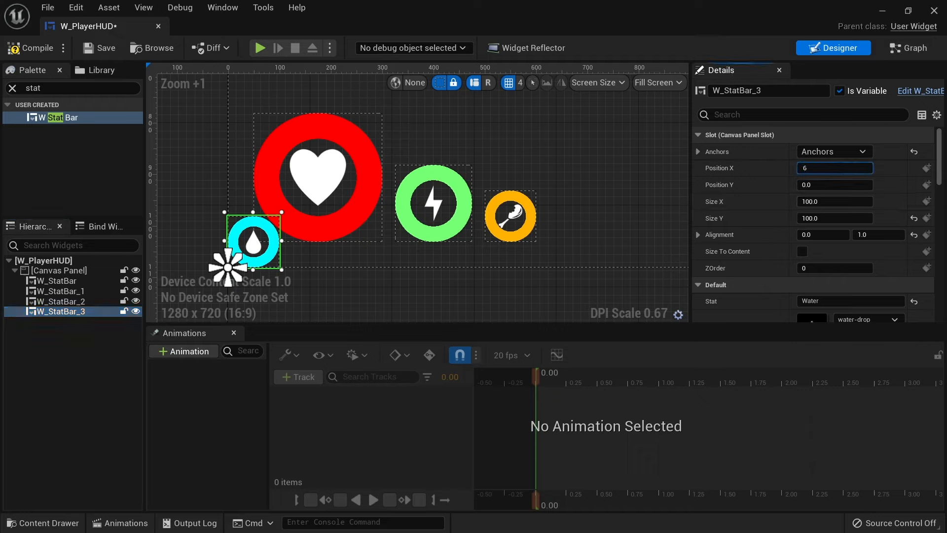
key(Return)
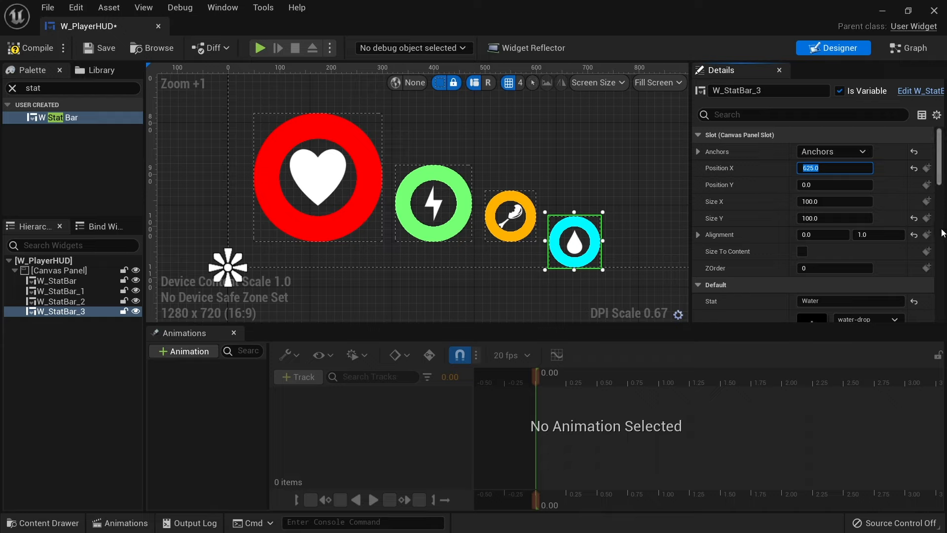
click(834, 186)
text(-5)
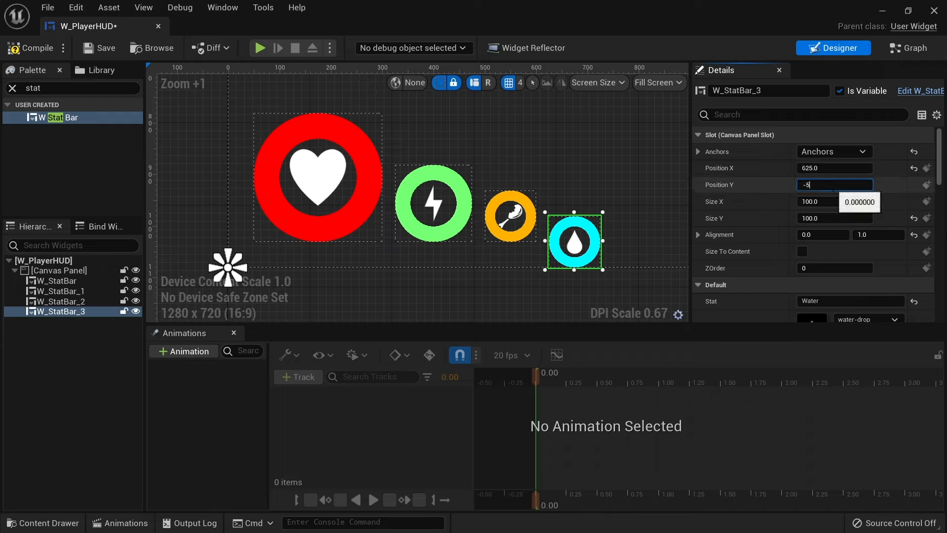
text(0)
key(Return)
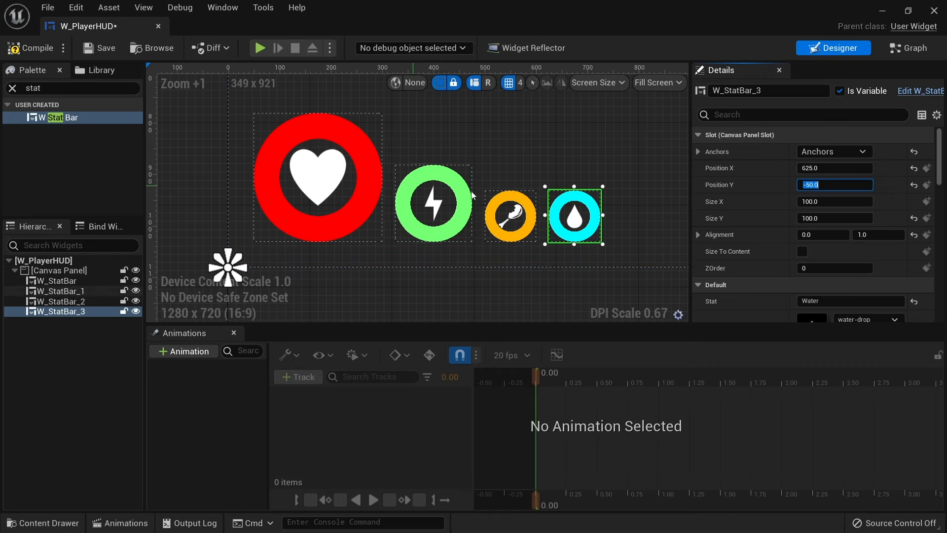
Step: Play-test the HUD in FirstPersonMap by sprinting around the level to check how the stamina bar responds
scroll(599, 204, down, 2)
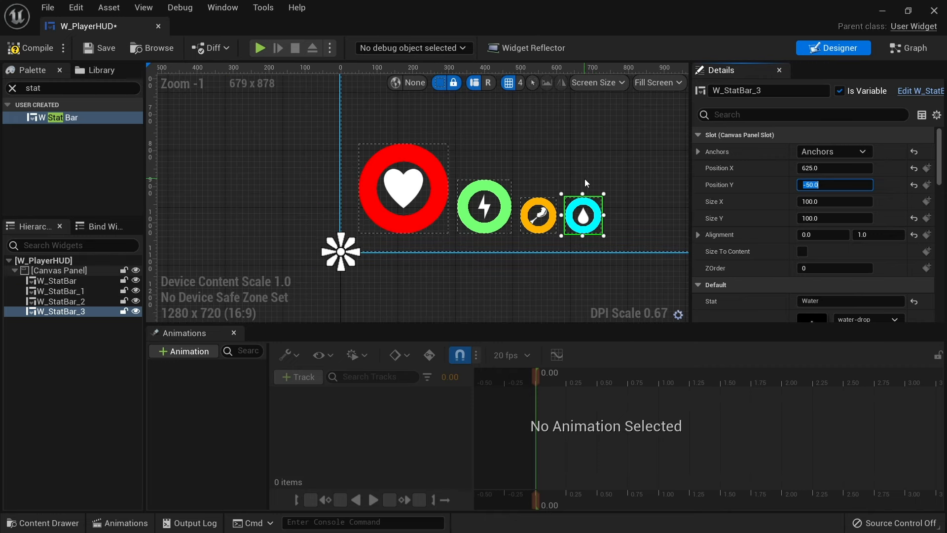
scroll(586, 155, down, 2)
right_drag(525, 180, 501, 167)
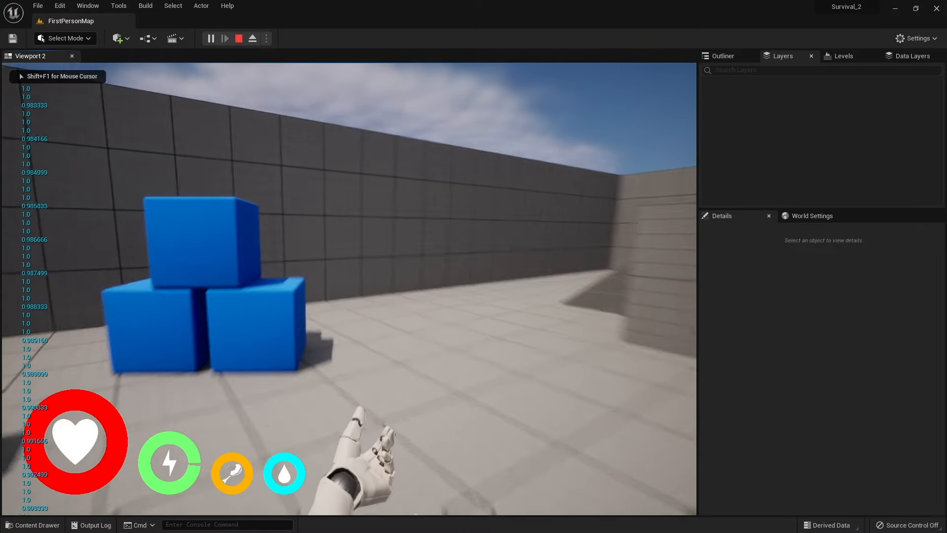
key(shift+w)
key(shift+w)
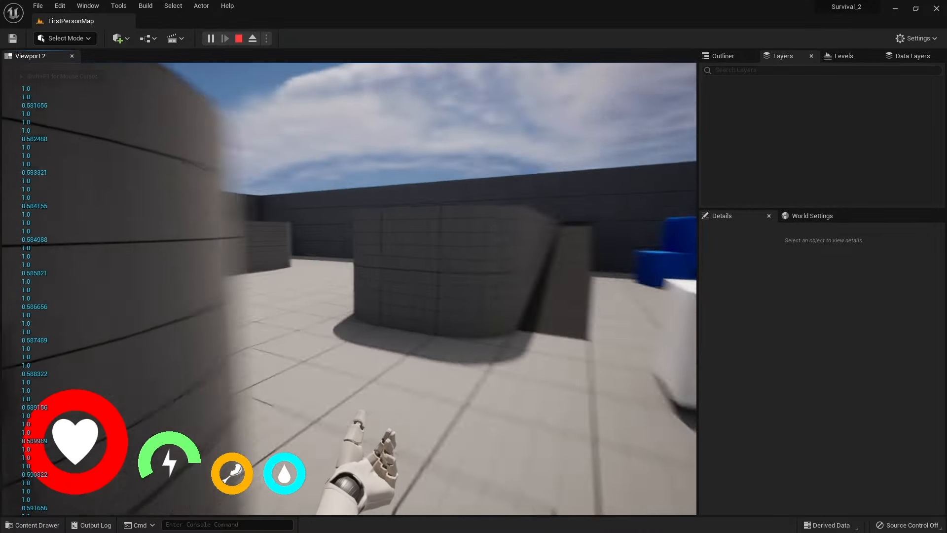
key(shift+w)
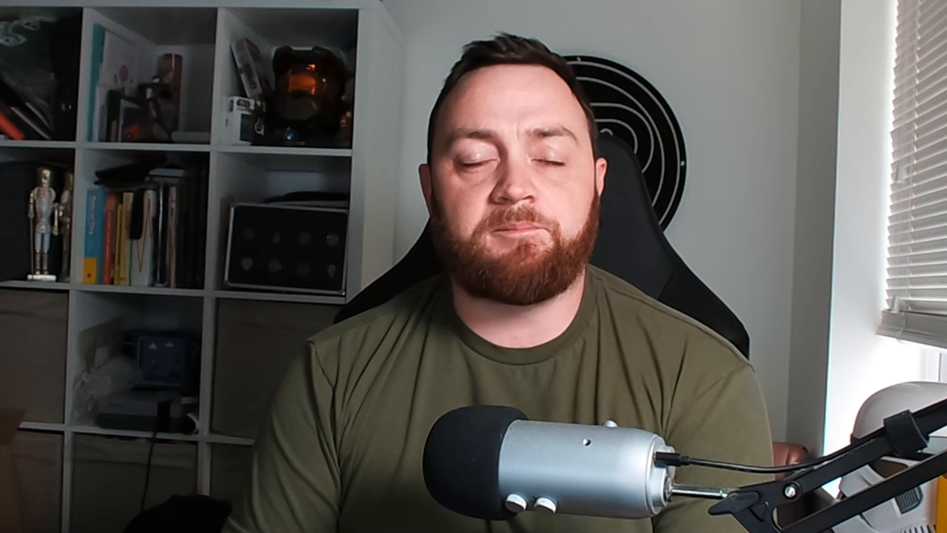